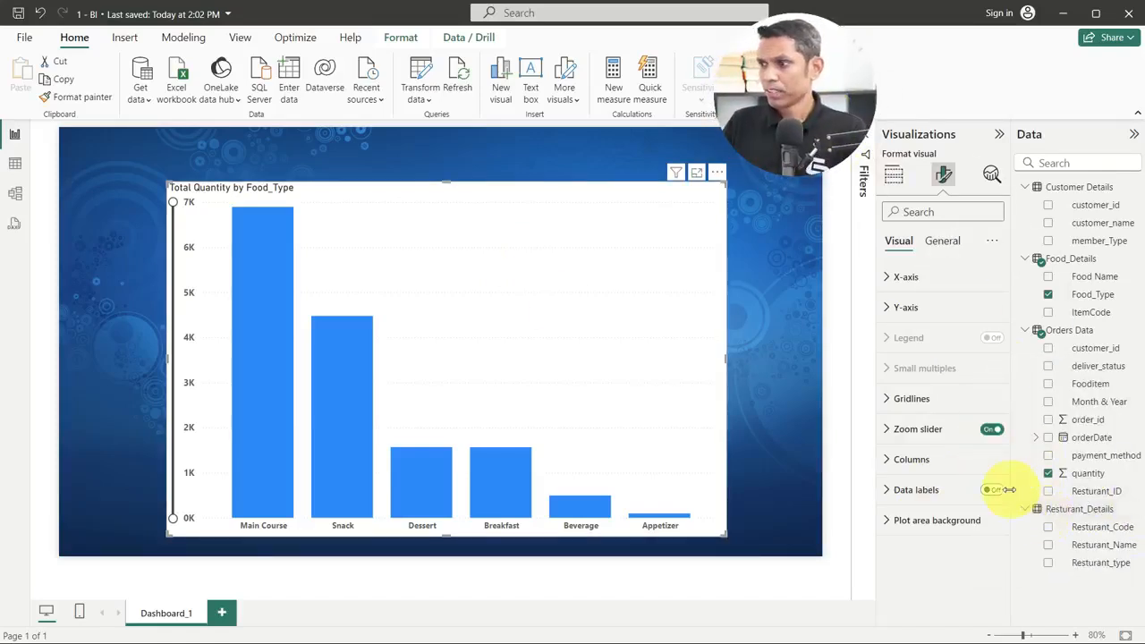
Step: Turn off the chart's zoom slider and set the column color for all categories to light orange
{"action": "left_click", "coordinate": [992, 430]}
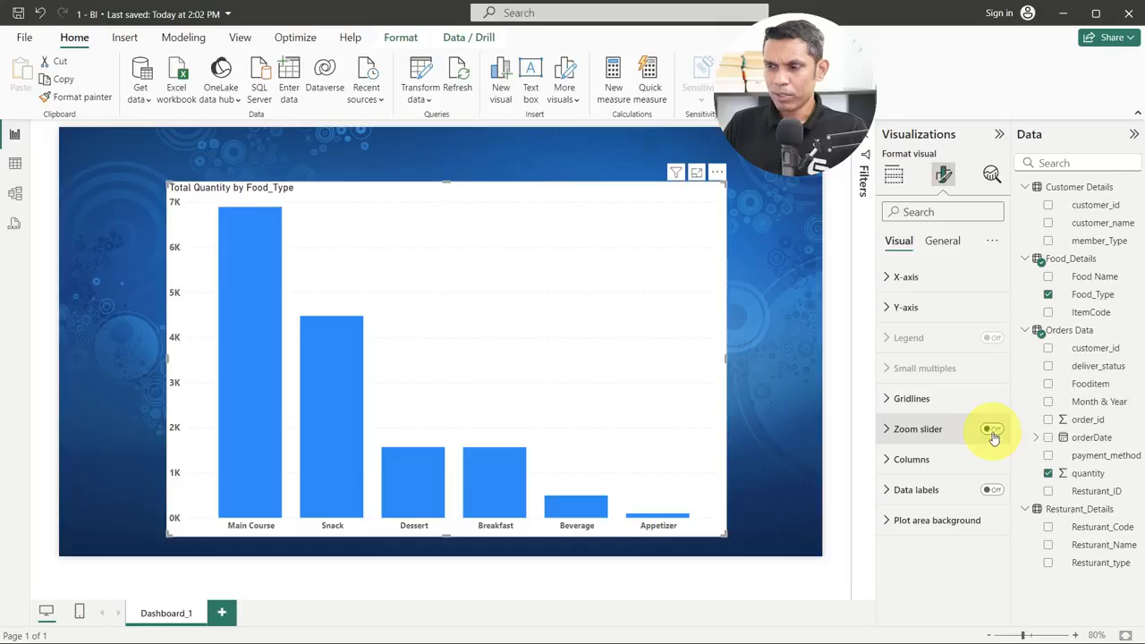
{"action": "left_click", "coordinate": [911, 459]}
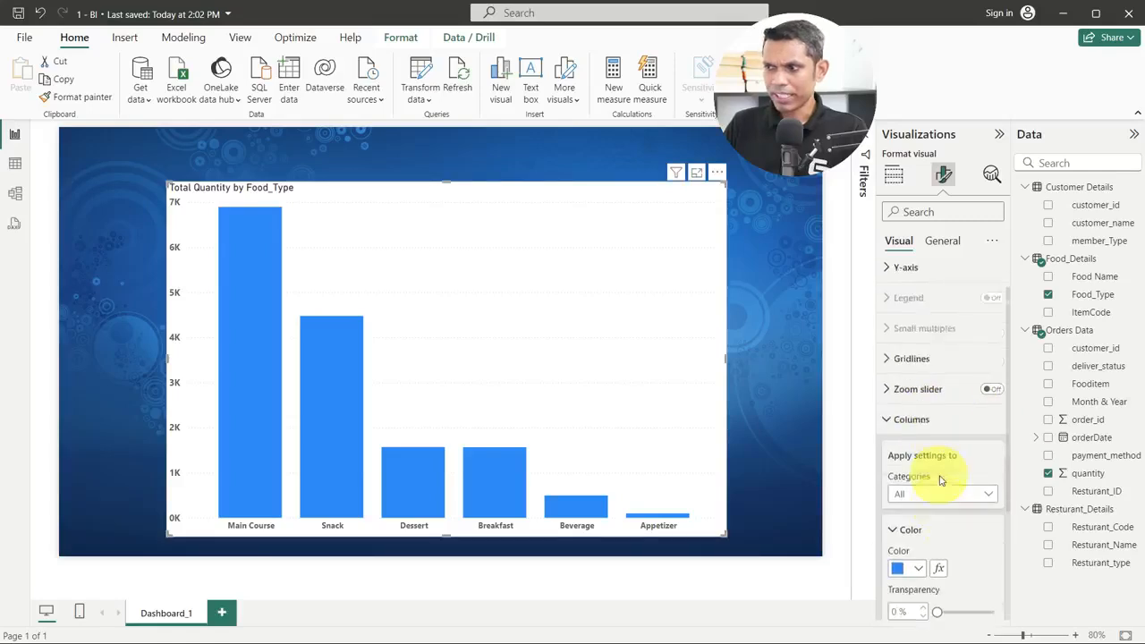
{"action": "scroll", "coordinate": [943, 475], "scroll_direction": "down", "scroll_amount": 1}
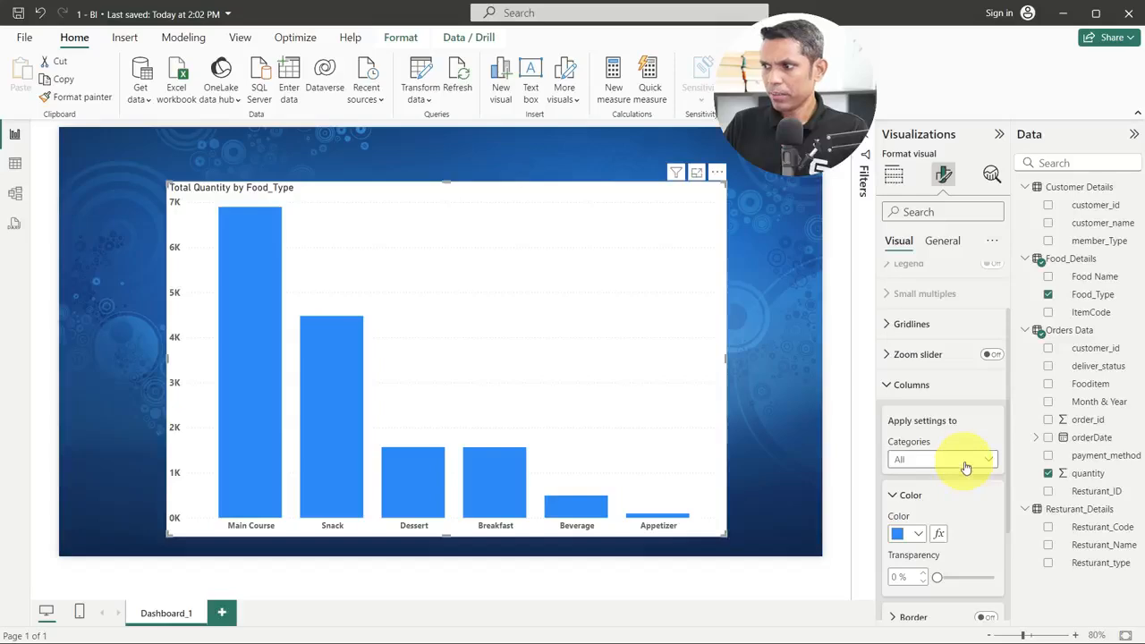
{"action": "scroll", "coordinate": [966, 468], "scroll_direction": "down", "scroll_amount": 2}
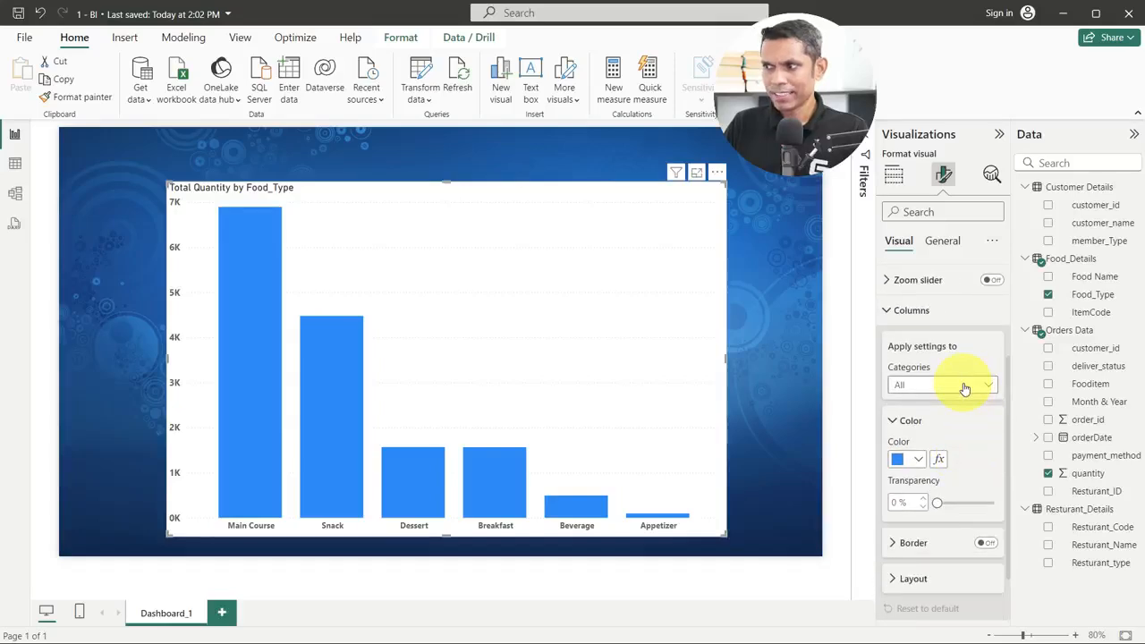
{"action": "left_click", "coordinate": [964, 387]}
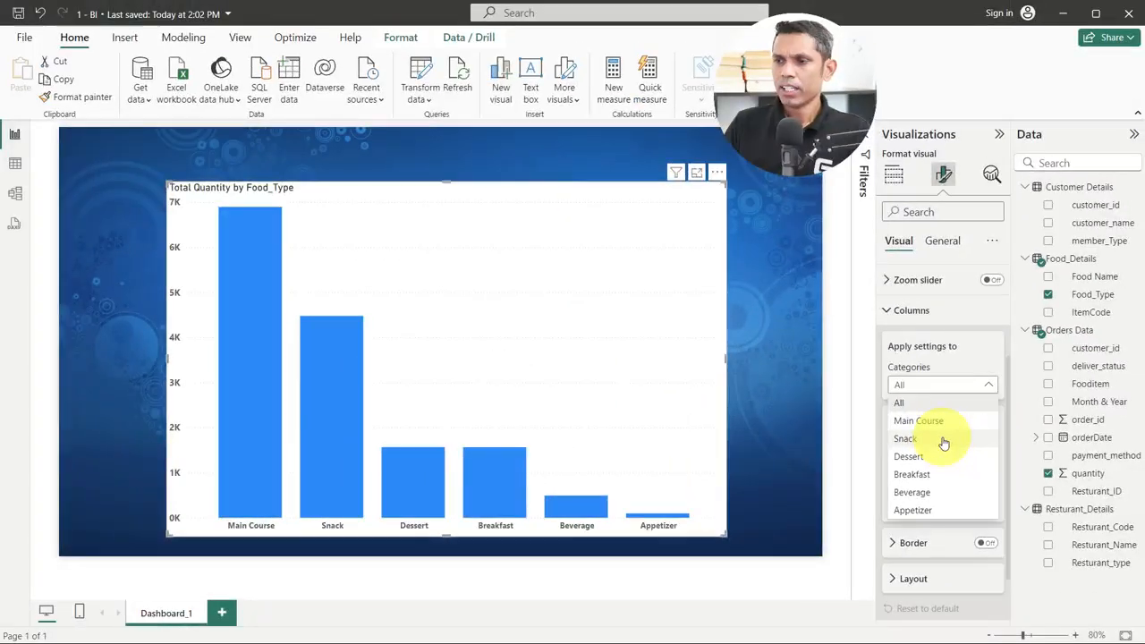
{"action": "left_click", "coordinate": [944, 442]}
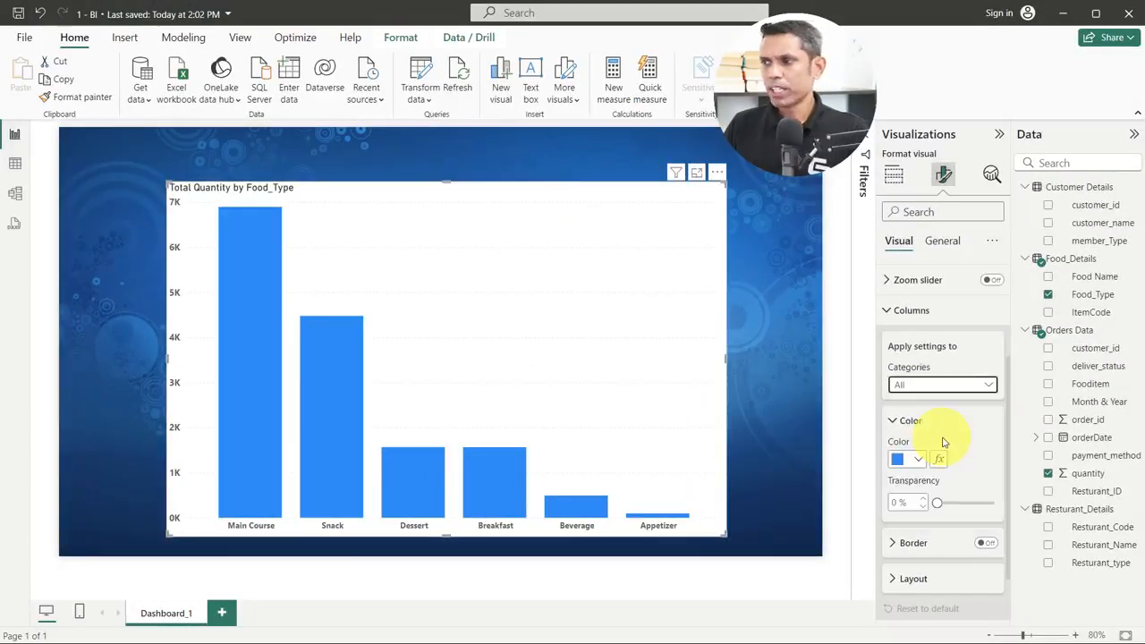
{"action": "left_click", "coordinate": [912, 459]}
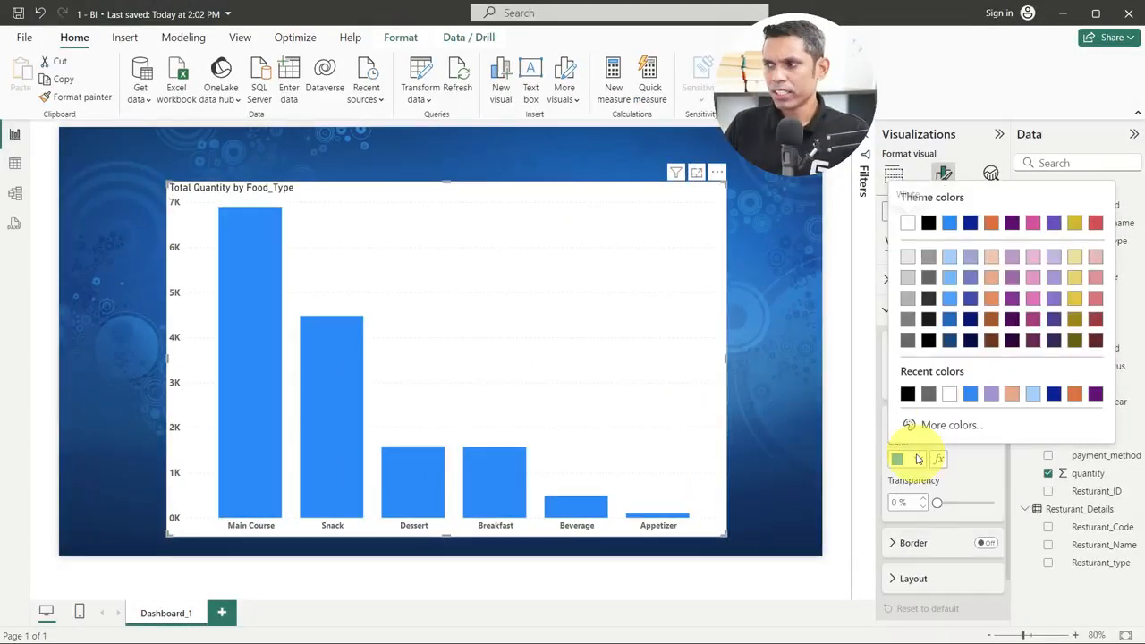
{"action": "left_click", "coordinate": [1012, 395]}
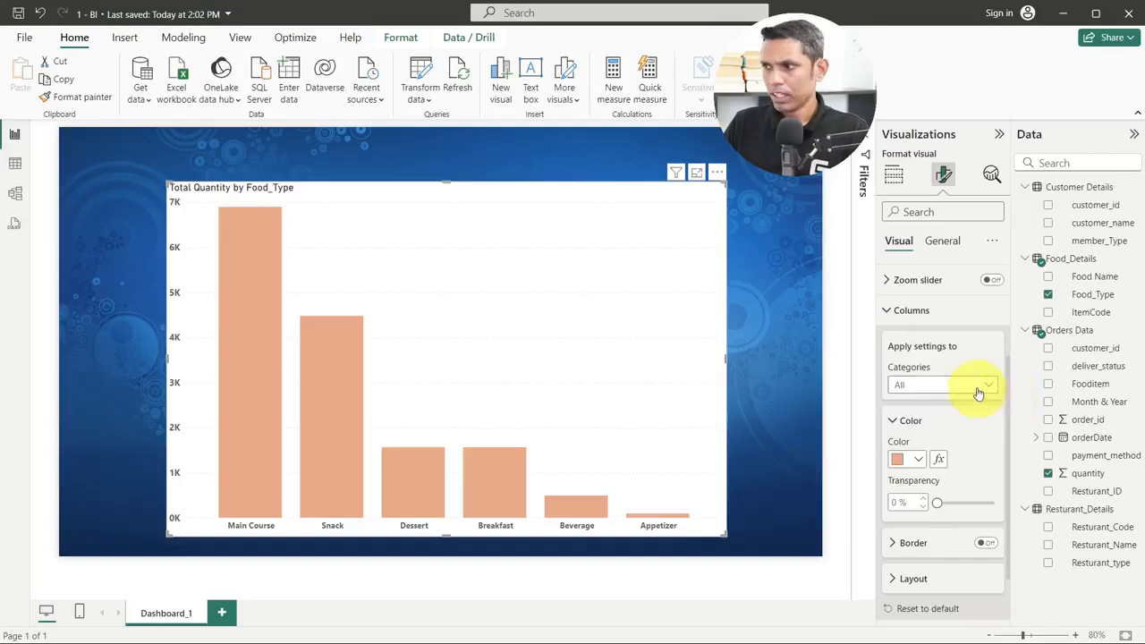
Step: Color the Main Course column light yellow and the Snack column dark yellow, 25% darker
{"action": "left_click", "coordinate": [981, 385]}
{"action": "left_click", "coordinate": [940, 423]}
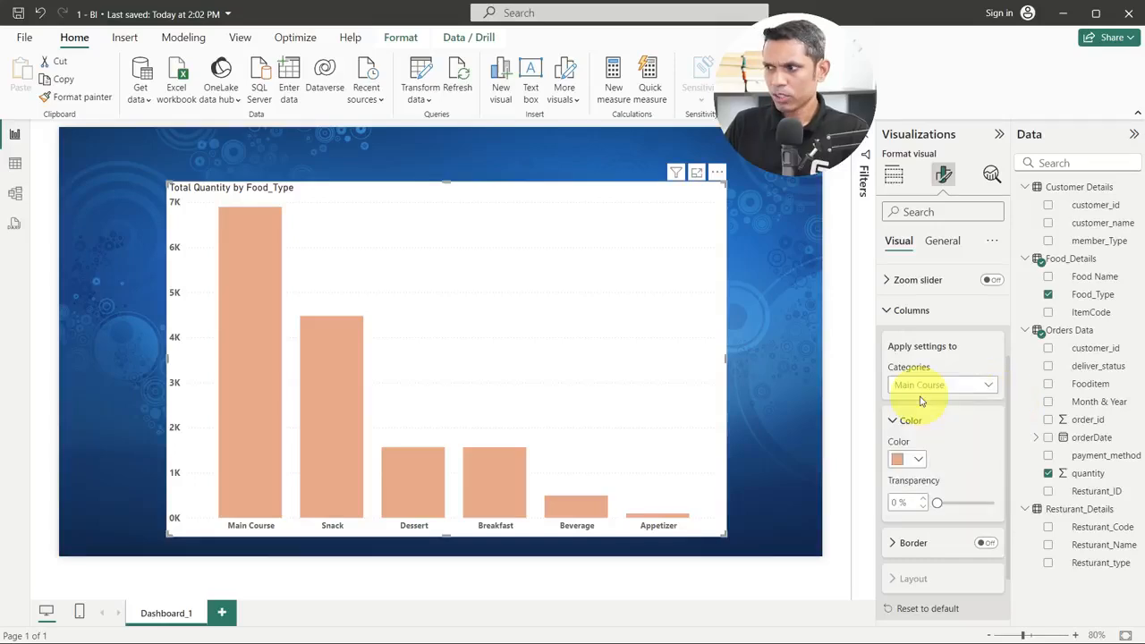
{"action": "left_click", "coordinate": [916, 459]}
{"action": "left_click", "coordinate": [1074, 299]}
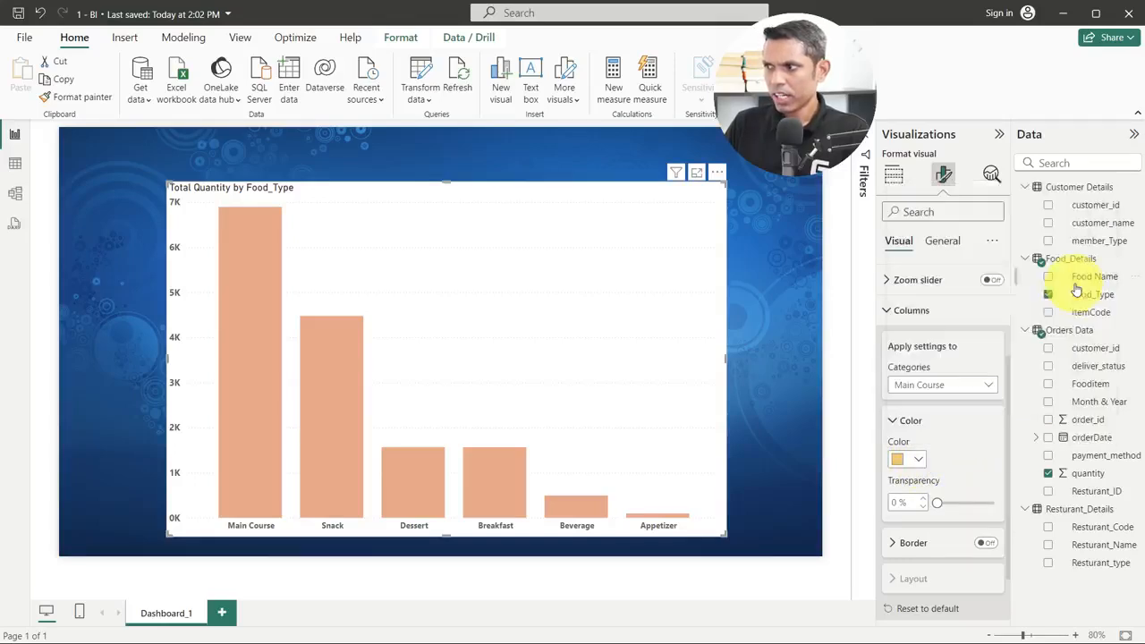
{"action": "left_click", "coordinate": [940, 392]}
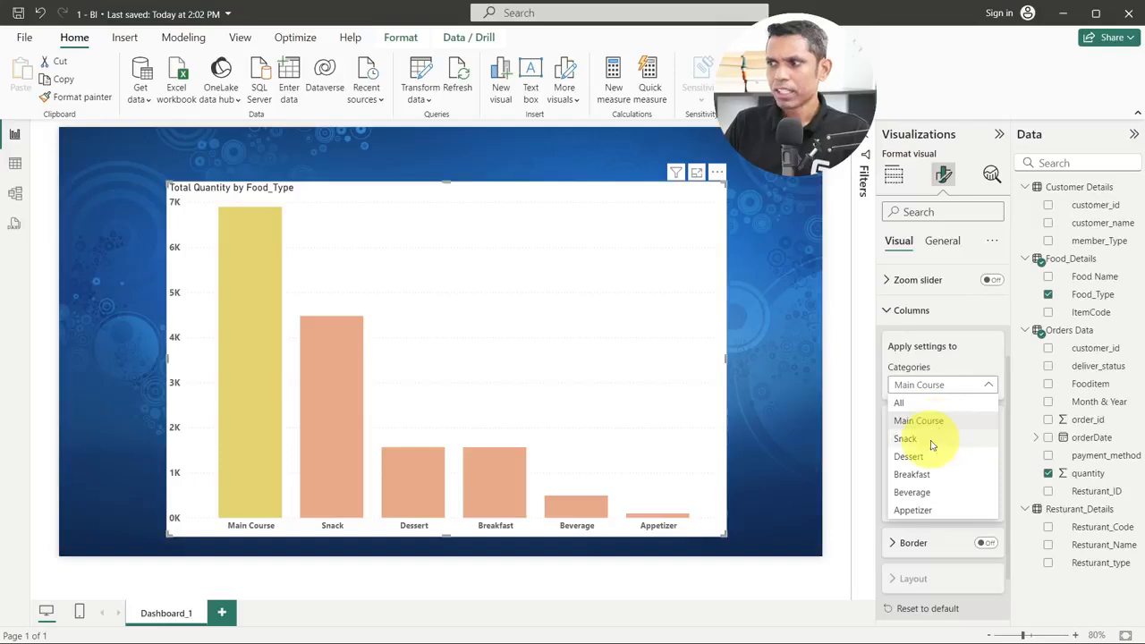
{"action": "left_click", "coordinate": [935, 438]}
{"action": "left_click", "coordinate": [918, 458]}
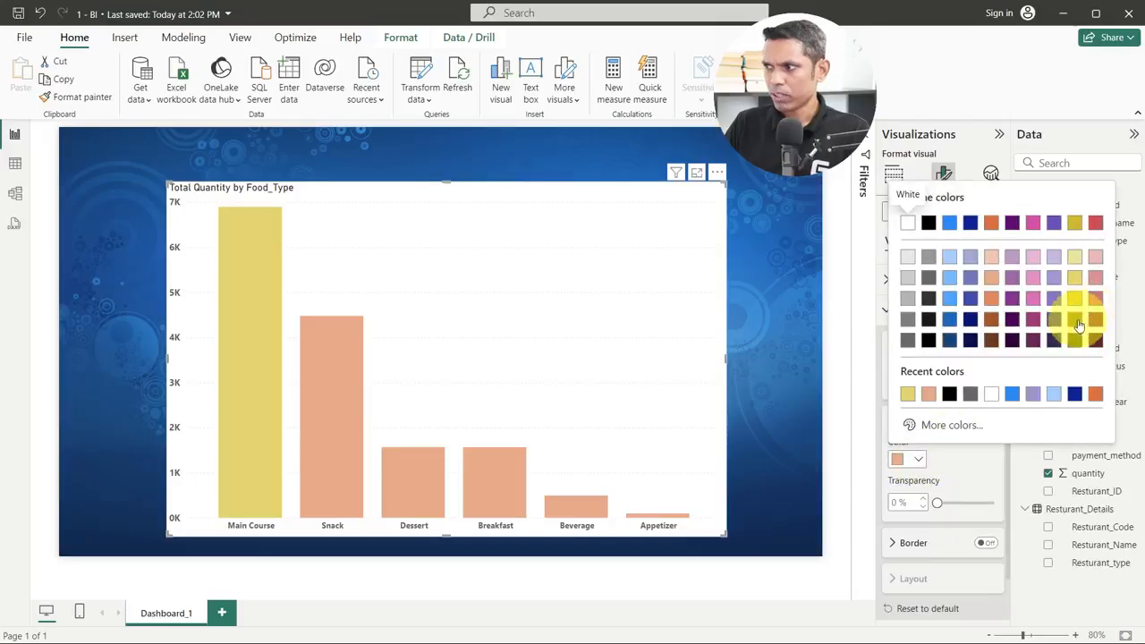
{"action": "left_click", "coordinate": [1076, 319]}
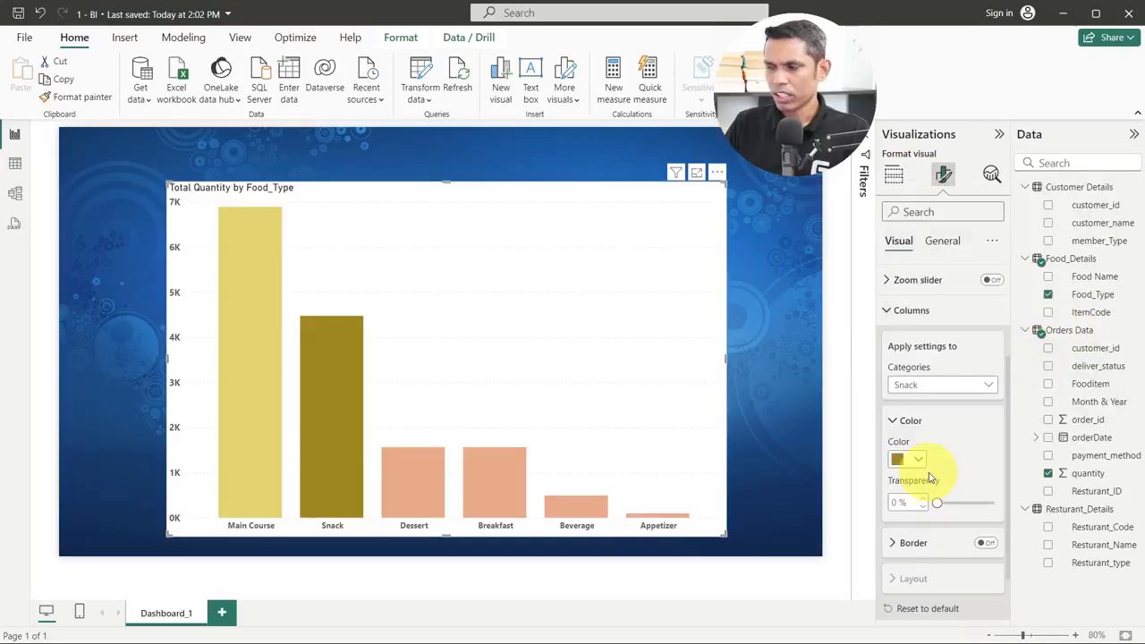
Step: Color the Dessert column light red and the Breakfast column light orange
{"action": "left_click", "coordinate": [953, 387]}
{"action": "left_click", "coordinate": [915, 454]}
{"action": "left_click", "coordinate": [922, 462]}
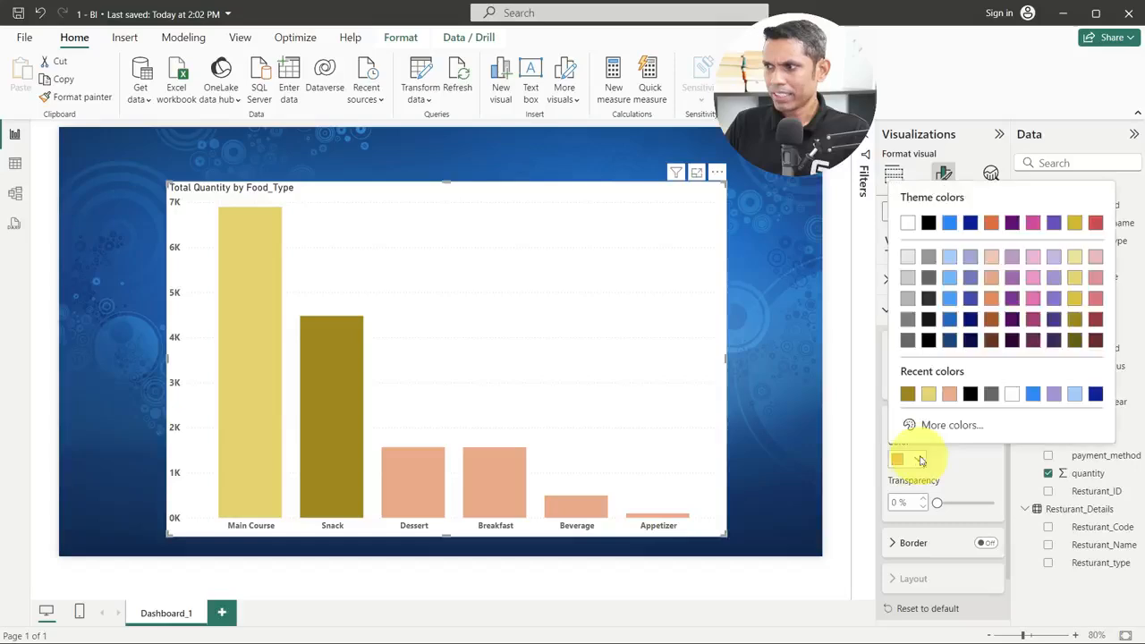
{"action": "left_click", "coordinate": [1093, 309]}
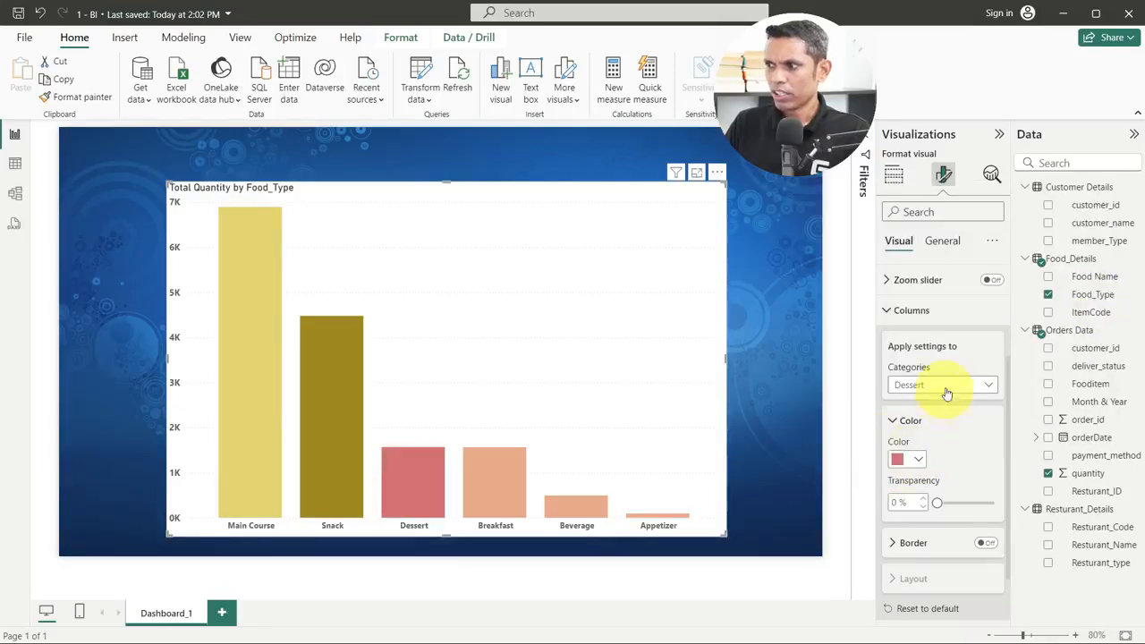
{"action": "left_click", "coordinate": [946, 388]}
{"action": "left_click", "coordinate": [920, 478]}
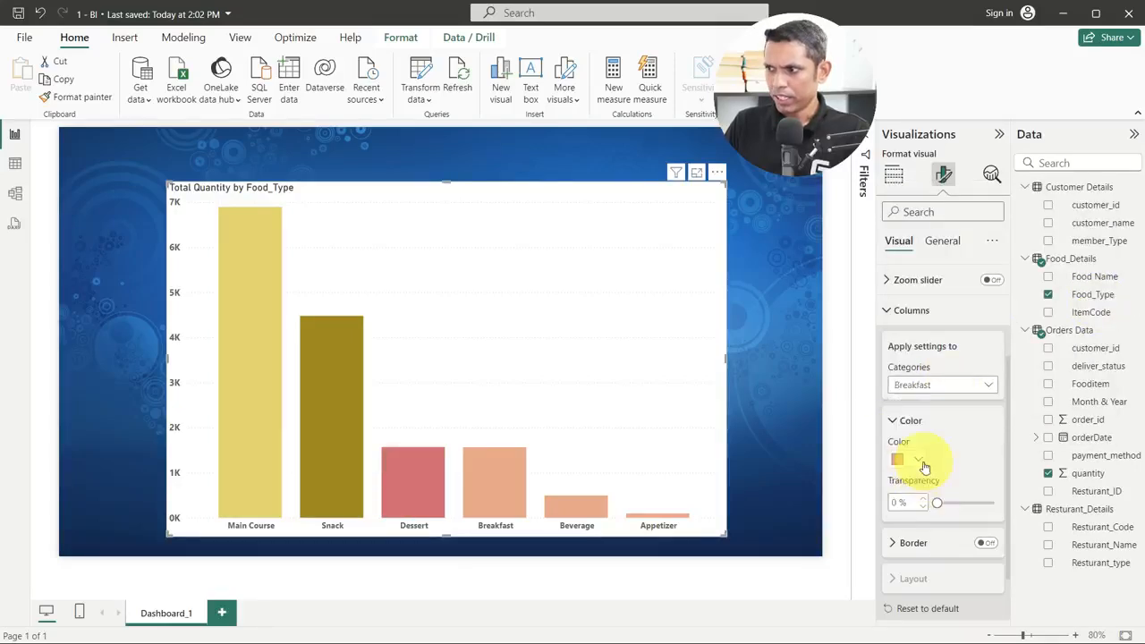
{"action": "left_click", "coordinate": [921, 460]}
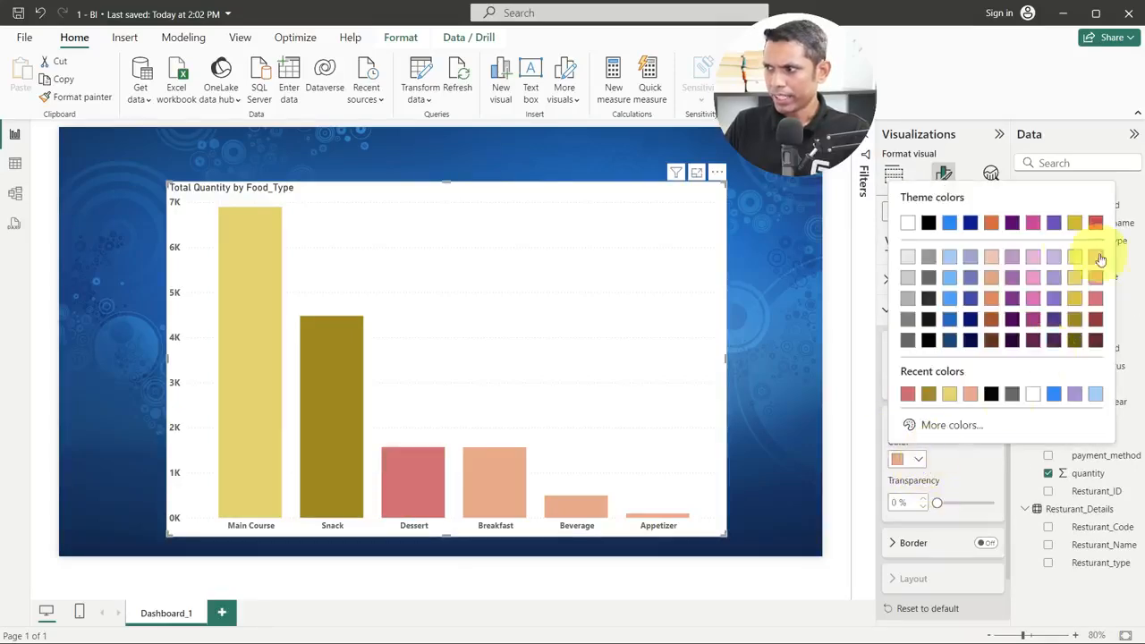
{"action": "left_click", "coordinate": [991, 278]}
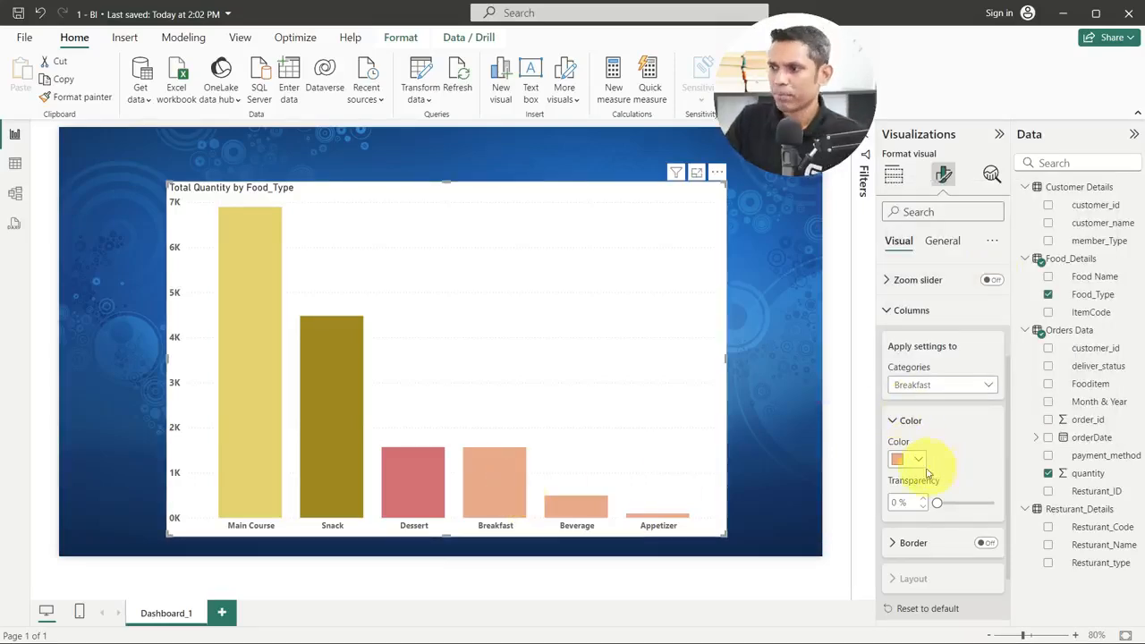
Step: Color the Beverage column dark blue and the Appetizer column pink
{"action": "left_click", "coordinate": [920, 385]}
{"action": "left_click", "coordinate": [918, 492]}
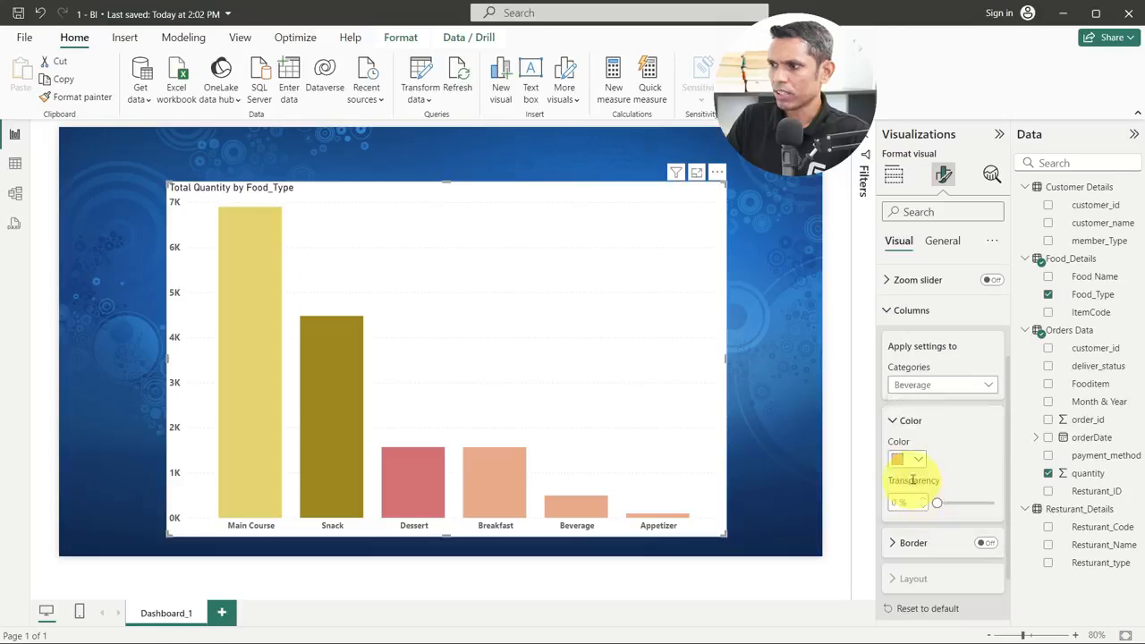
{"action": "left_click", "coordinate": [907, 460]}
{"action": "left_click", "coordinate": [951, 320]}
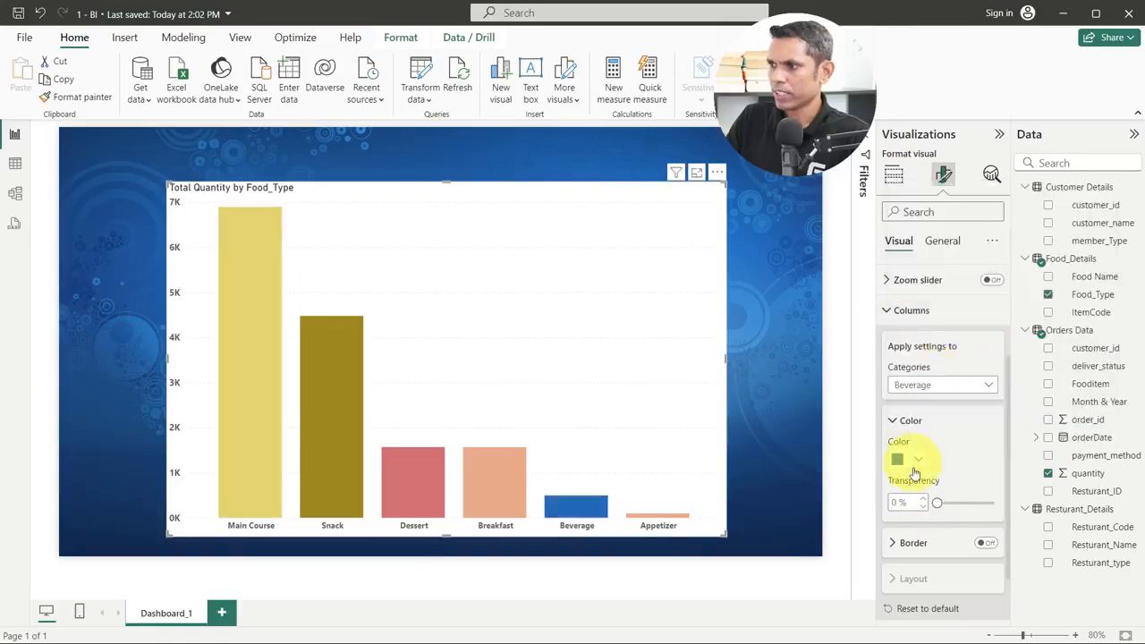
{"action": "left_click", "coordinate": [922, 385]}
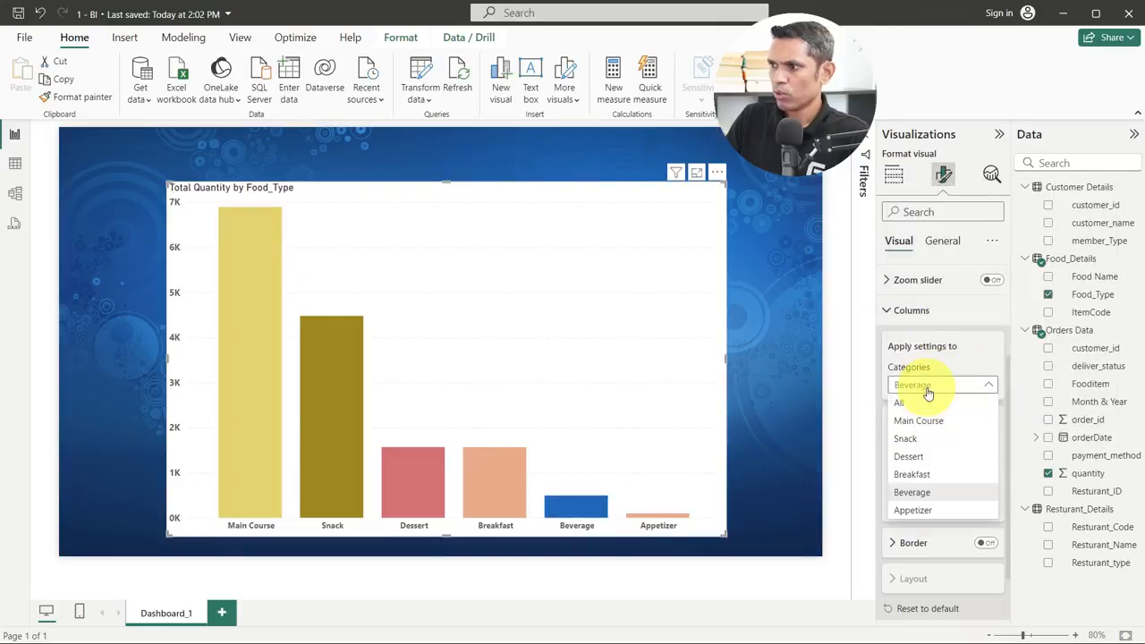
{"action": "left_click", "coordinate": [914, 511]}
{"action": "left_click", "coordinate": [918, 462]}
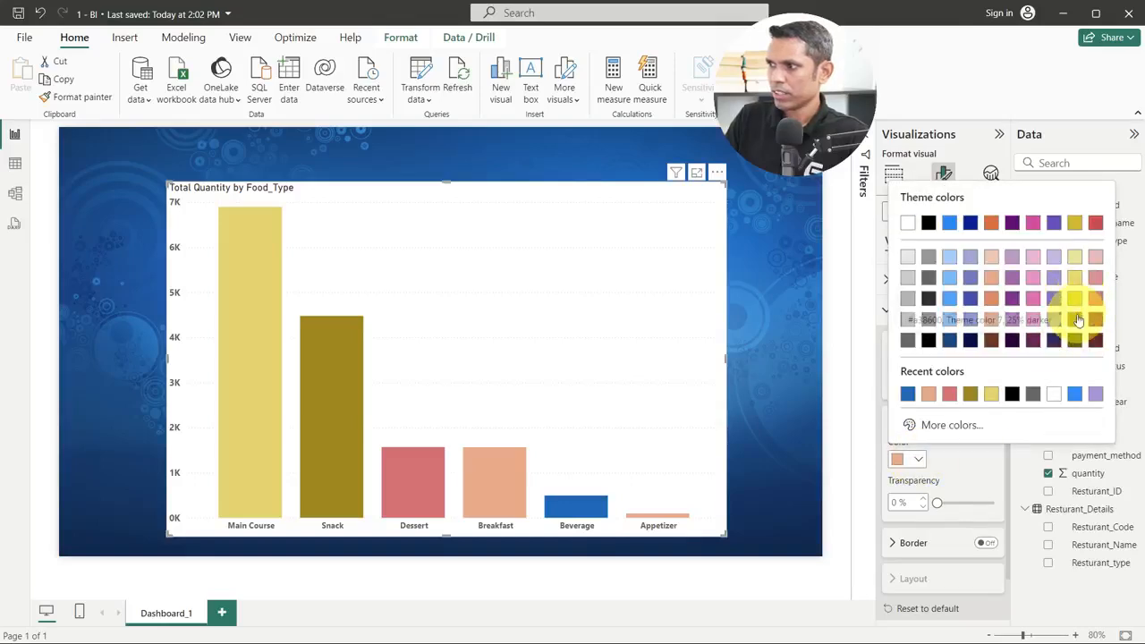
{"action": "left_click", "coordinate": [1033, 299]}
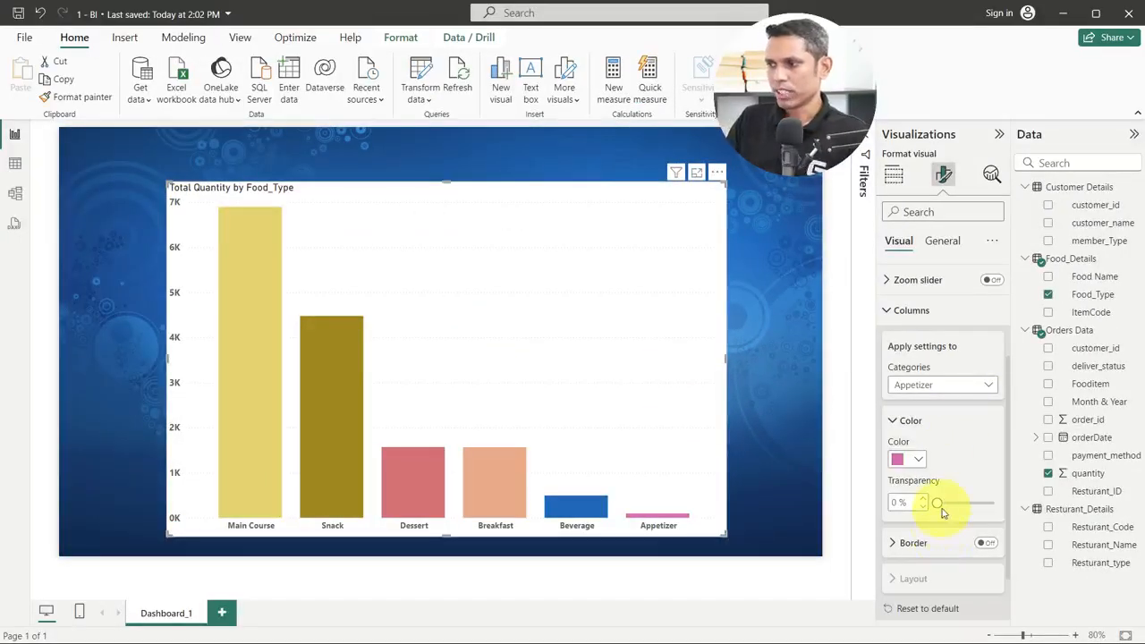
Step: Try higher transparency on the Appetizer column and 69% on the Main Course column, returning each to 0%
{"action": "left_click_drag", "start_coordinate": [942, 510], "coordinate": [960, 504]}
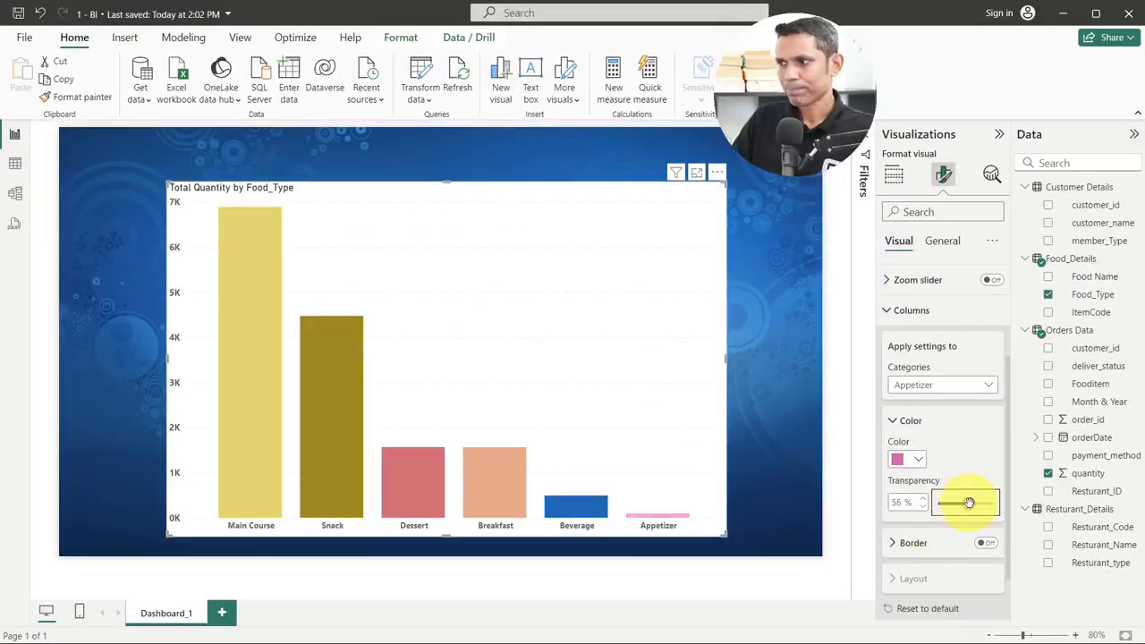
{"action": "left_click_drag", "start_coordinate": [977, 502], "coordinate": [931, 505]}
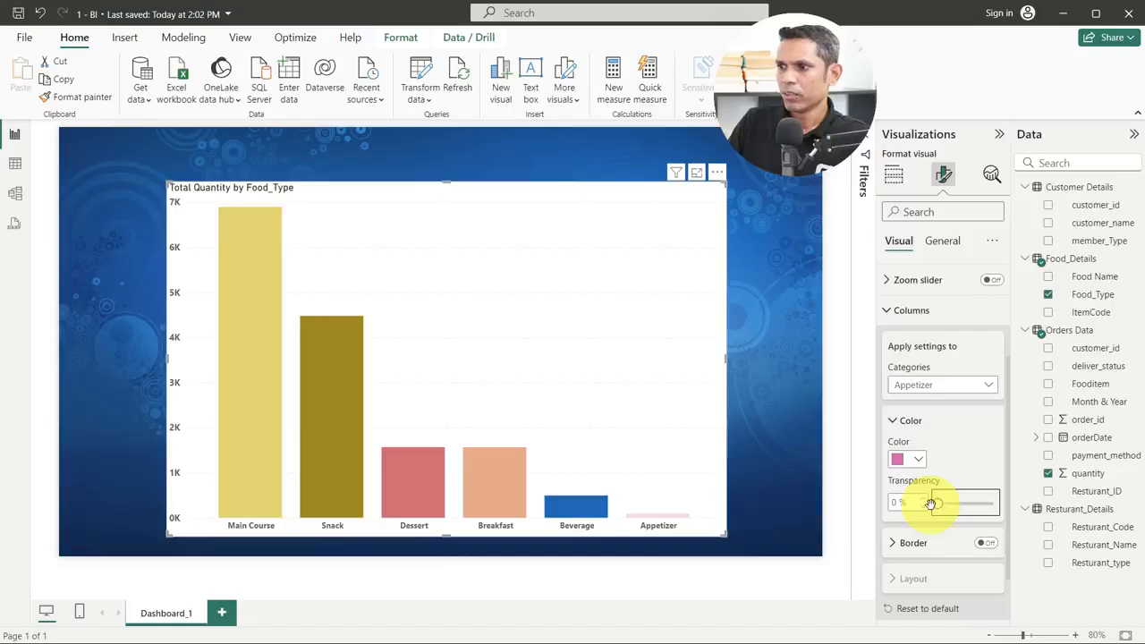
{"action": "left_click", "coordinate": [926, 391]}
{"action": "left_click", "coordinate": [912, 421]}
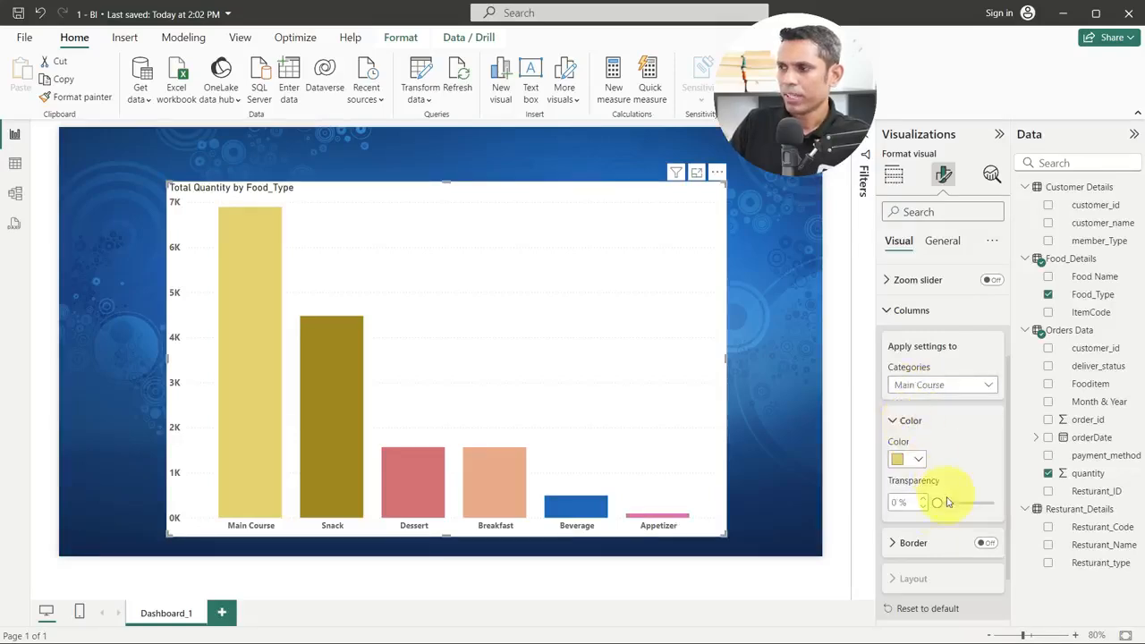
{"action": "left_click_drag", "start_coordinate": [933, 503], "coordinate": [1000, 503]}
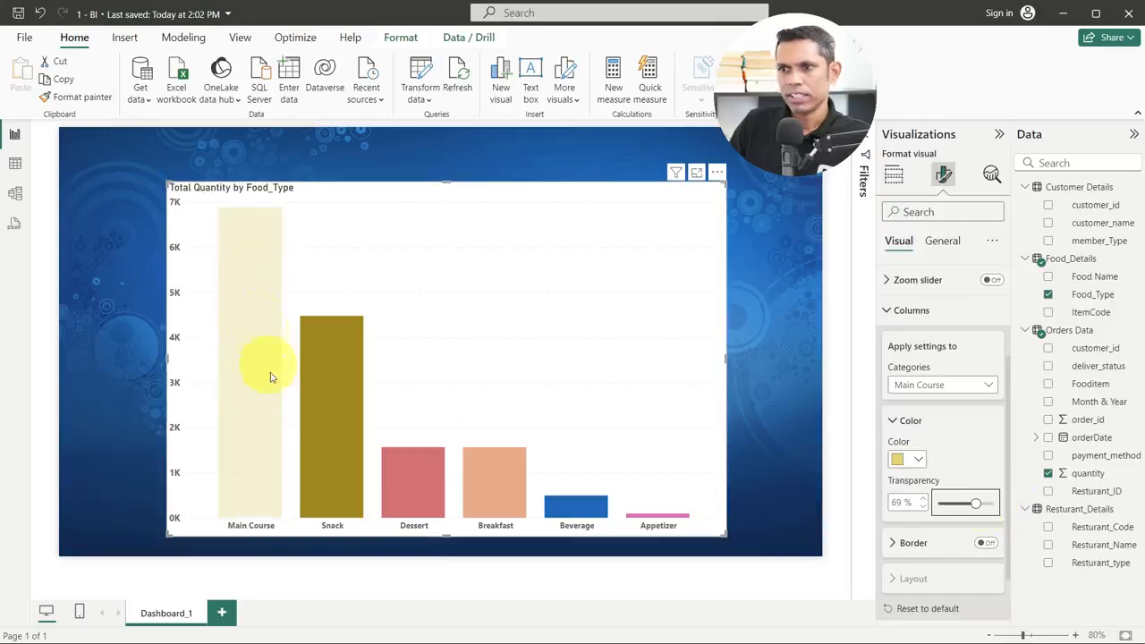
{"action": "left_click_drag", "start_coordinate": [974, 503], "coordinate": [899, 496]}
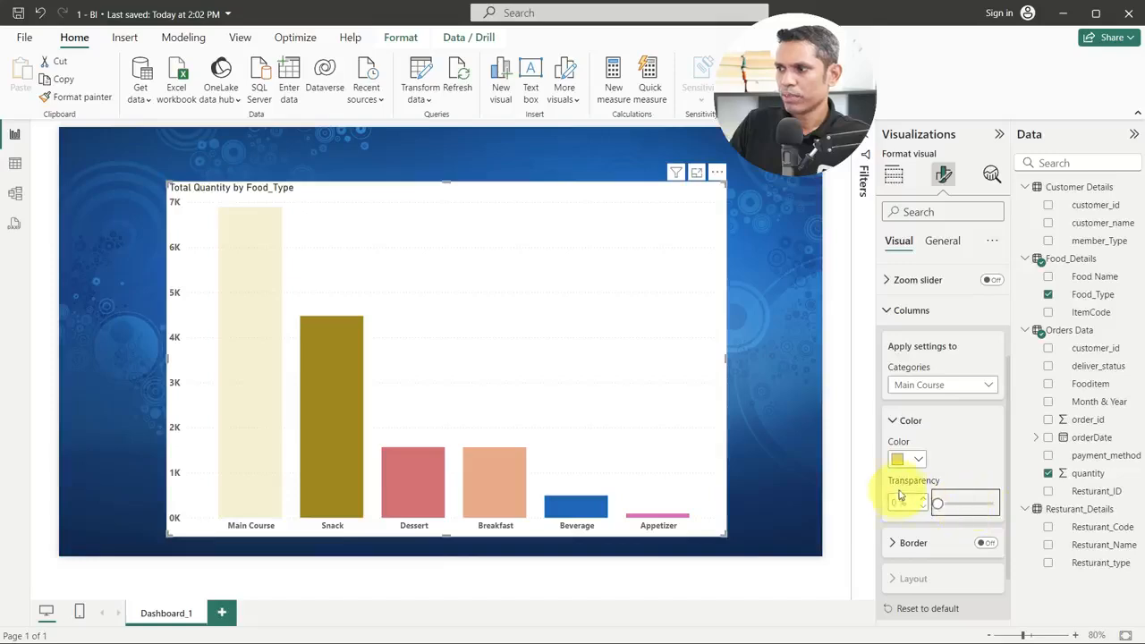
Step: Try the border on the Main Course column by switching it on and off, leaving it off
{"action": "left_click", "coordinate": [888, 310]}
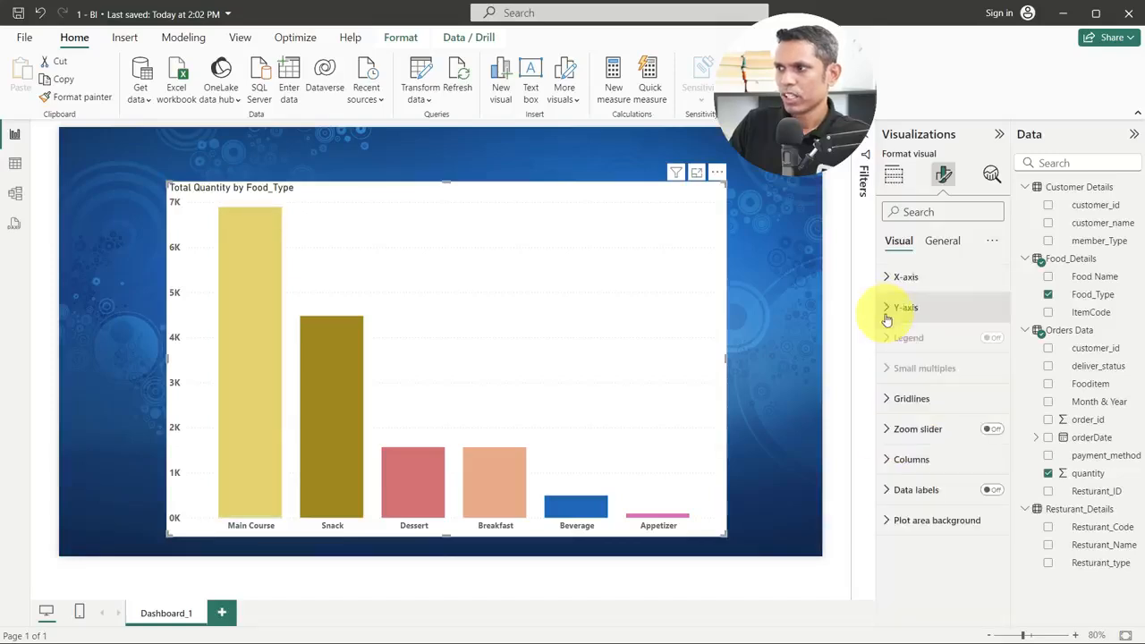
{"action": "left_click", "coordinate": [888, 494]}
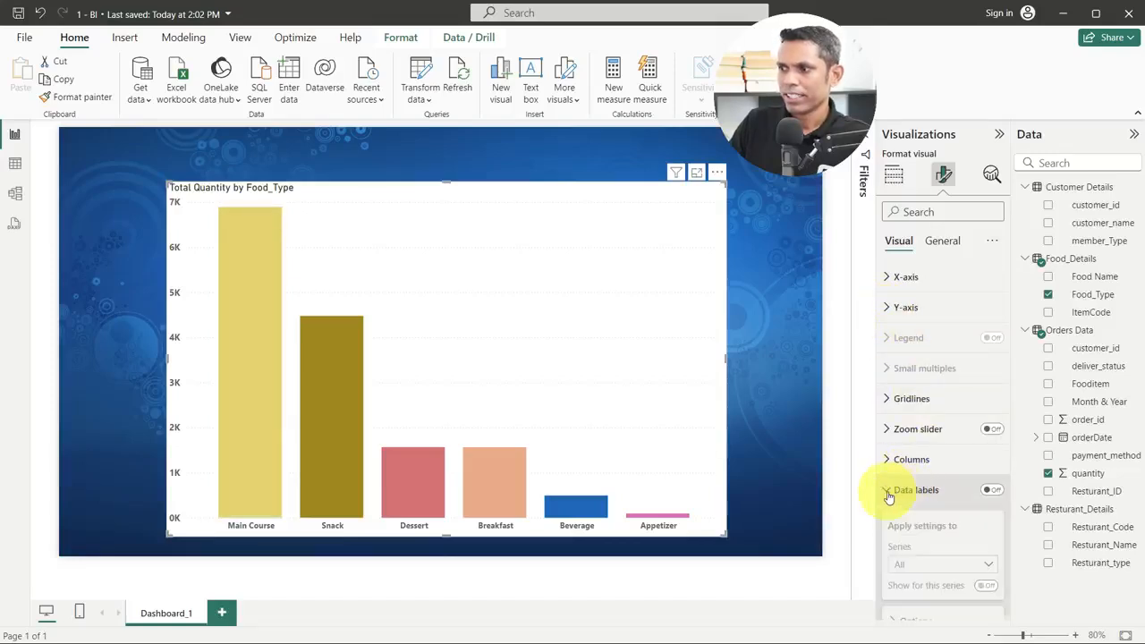
{"action": "left_click", "coordinate": [890, 459]}
{"action": "scroll", "coordinate": [904, 475], "scroll_direction": "down", "scroll_amount": 4}
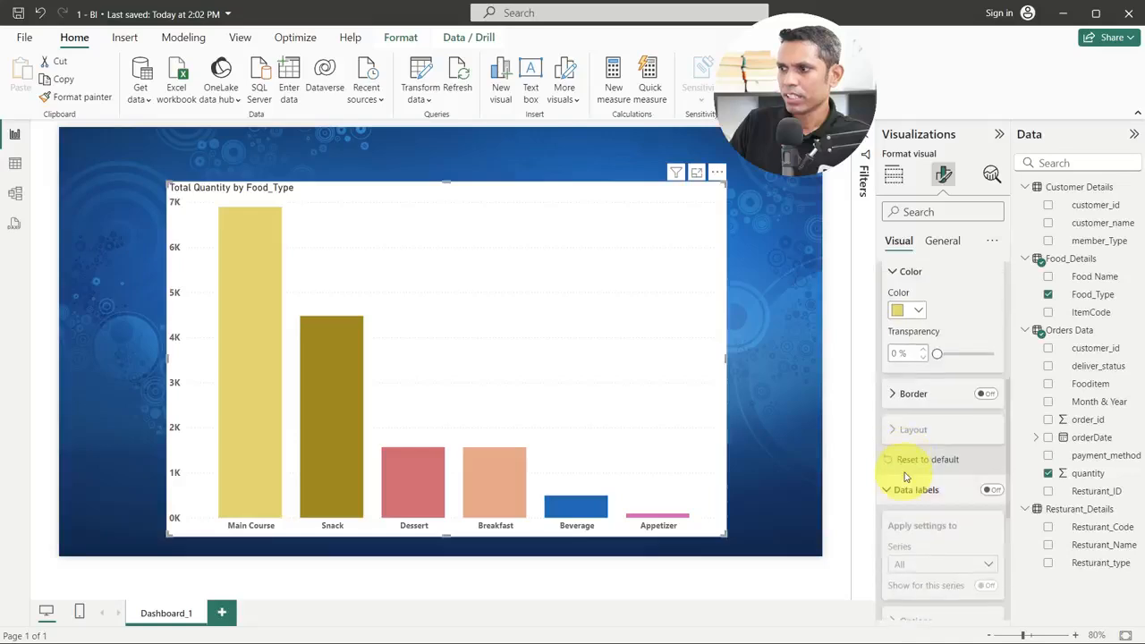
{"action": "left_click", "coordinate": [984, 395]}
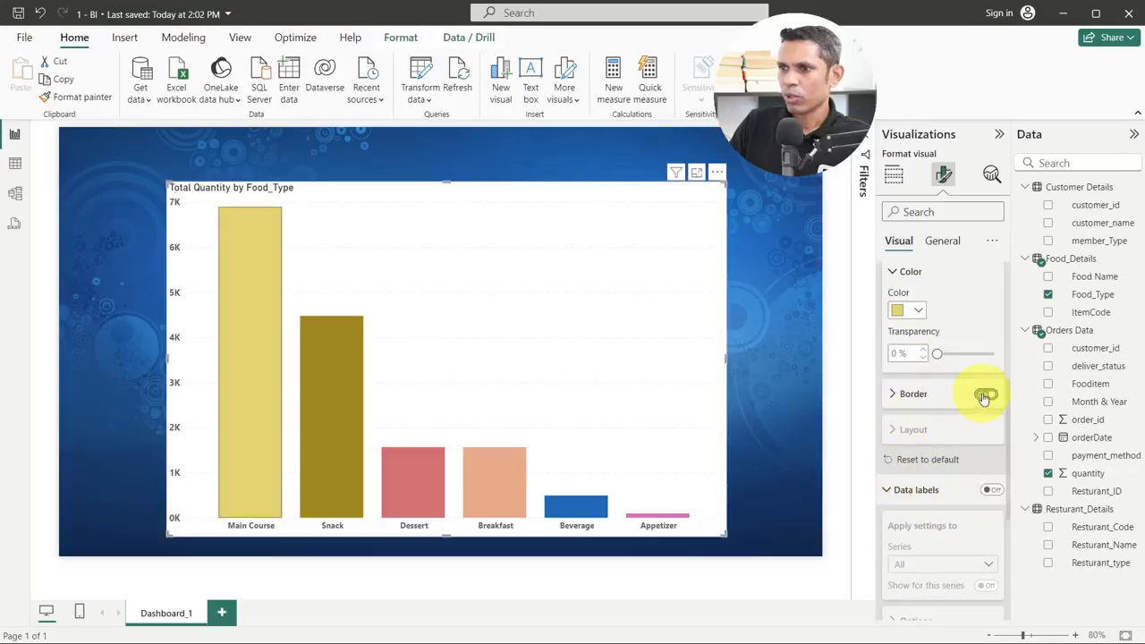
{"action": "left_click", "coordinate": [984, 395]}
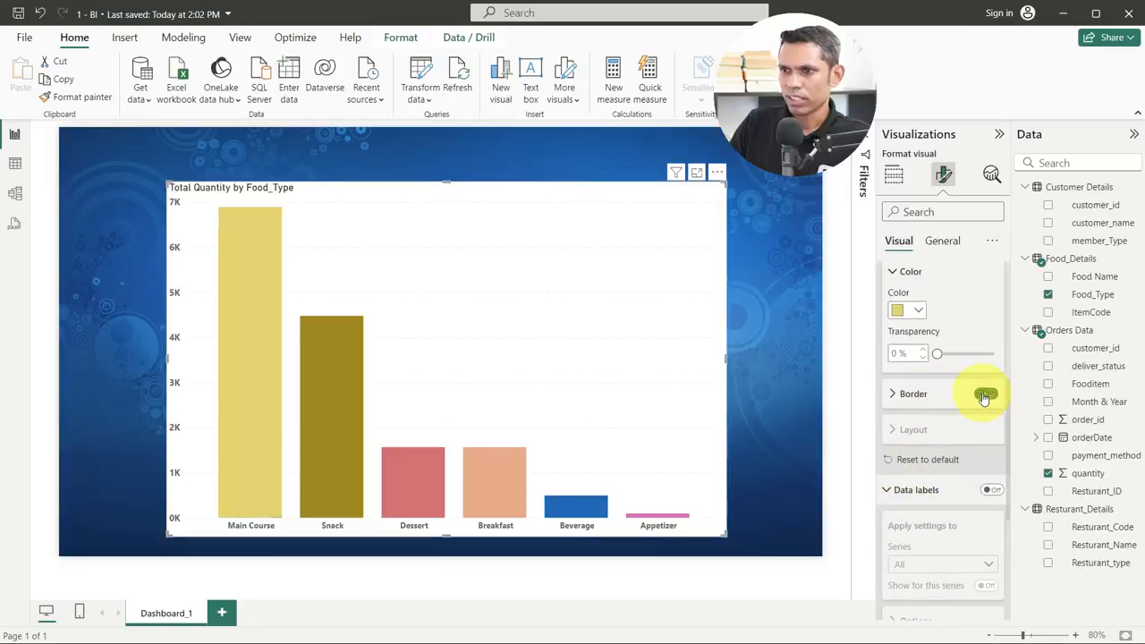
{"action": "left_click", "coordinate": [984, 395]}
{"action": "left_click", "coordinate": [984, 396]}
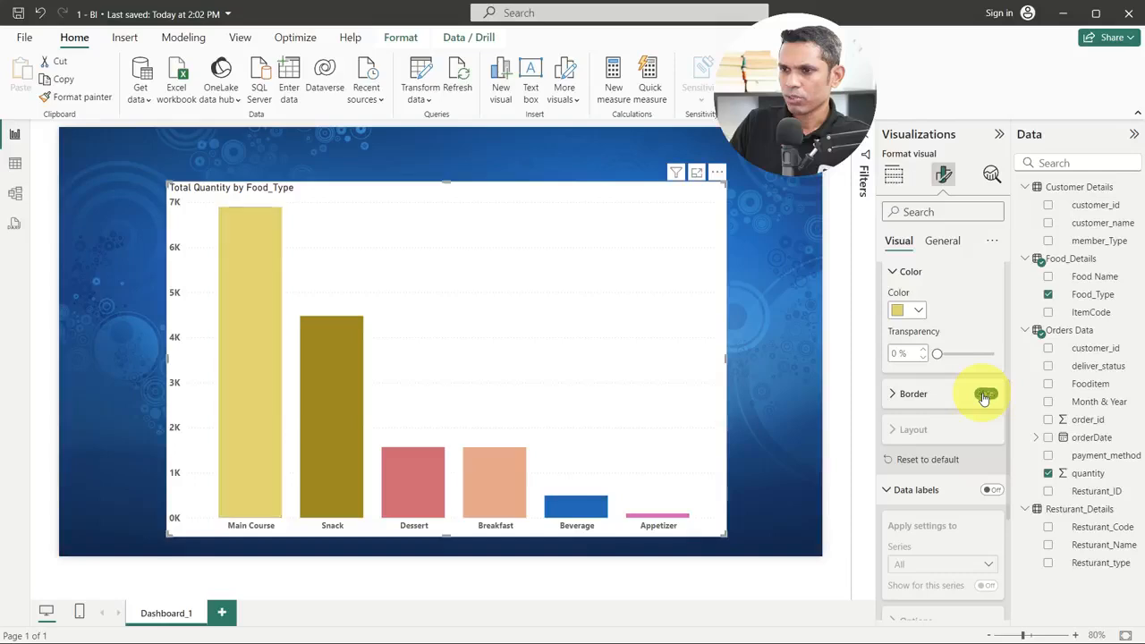
{"action": "left_click", "coordinate": [984, 395]}
{"action": "left_click", "coordinate": [984, 395]}
{"action": "scroll", "coordinate": [975, 393], "scroll_direction": "up", "scroll_amount": 3}
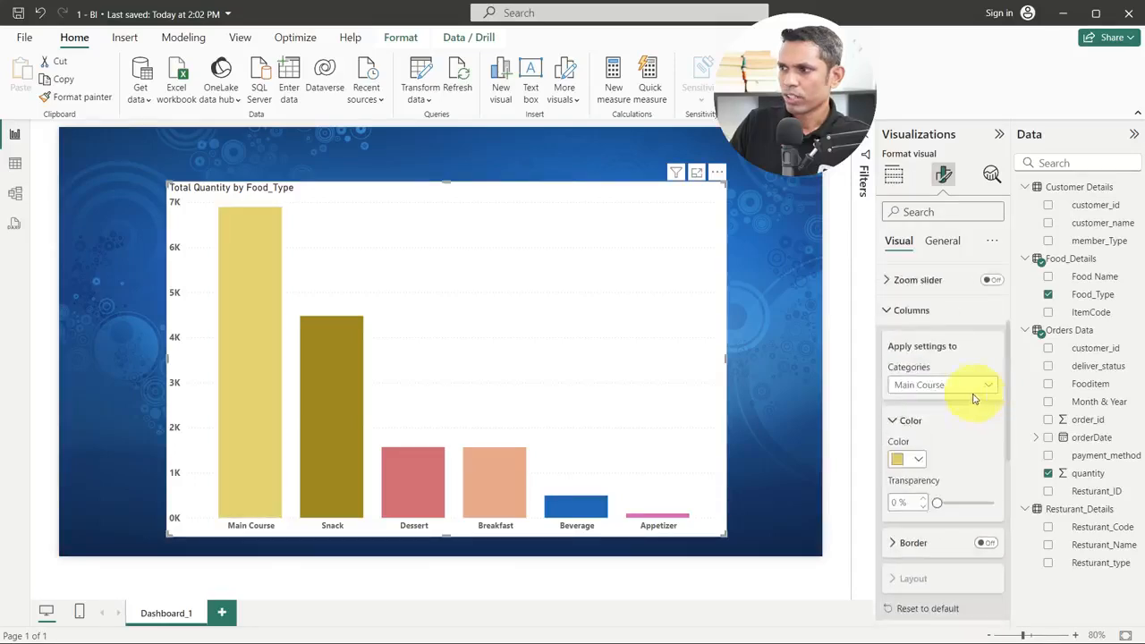
Step: Try the border on all category columns by switching it on and off repeatedly, leaving it on
{"action": "left_click", "coordinate": [941, 385]}
{"action": "left_click", "coordinate": [925, 402]}
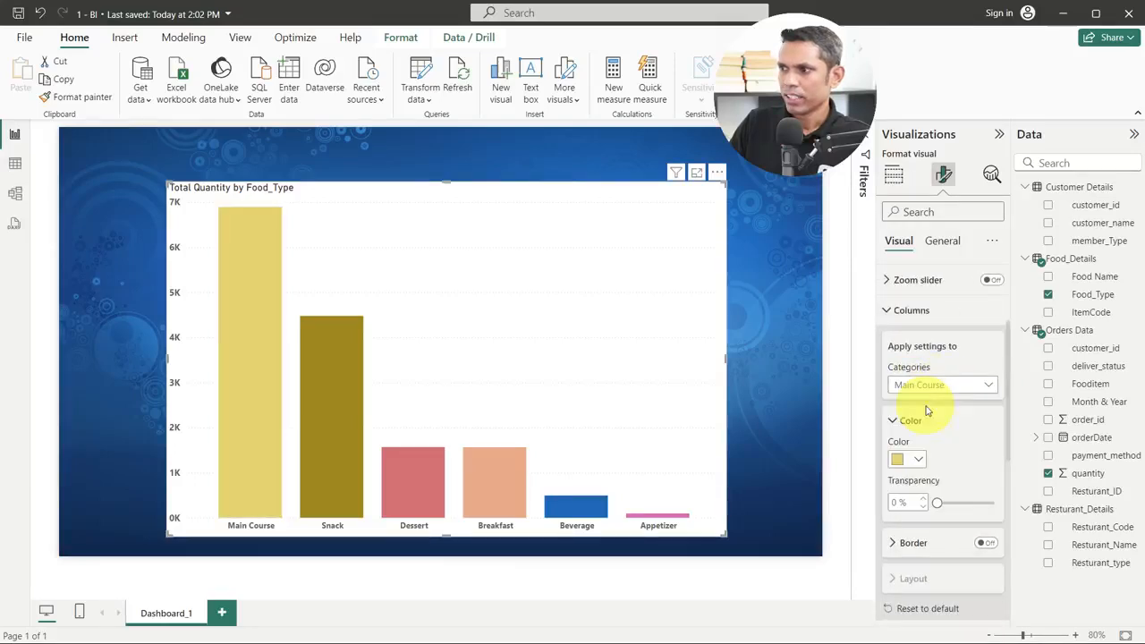
{"action": "left_click", "coordinate": [984, 543]}
{"action": "left_click", "coordinate": [983, 544]}
{"action": "left_click", "coordinate": [984, 544]}
{"action": "left_click", "coordinate": [984, 544]}
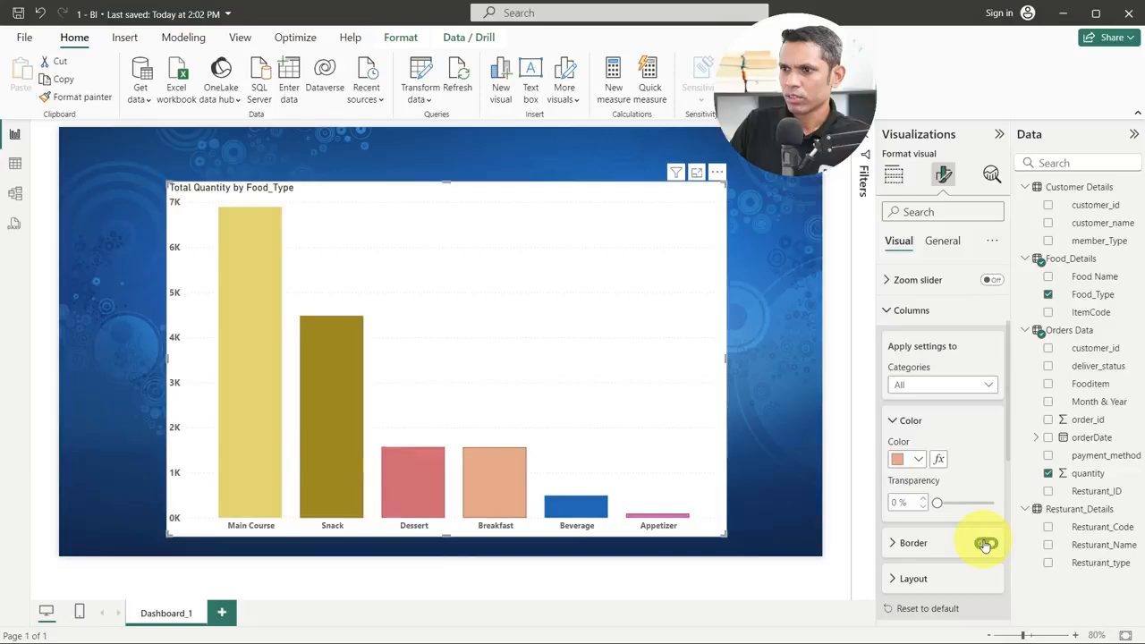
{"action": "left_click", "coordinate": [984, 544]}
{"action": "left_click", "coordinate": [983, 544]}
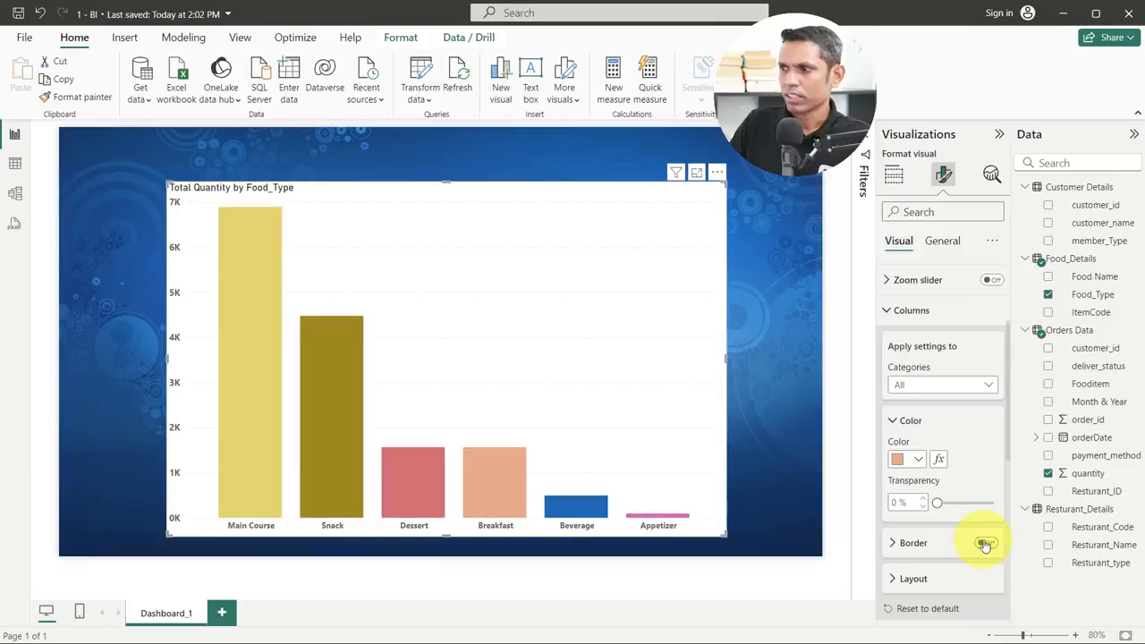
{"action": "left_click", "coordinate": [984, 543]}
{"action": "left_click", "coordinate": [984, 544]}
{"action": "left_click", "coordinate": [984, 544]}
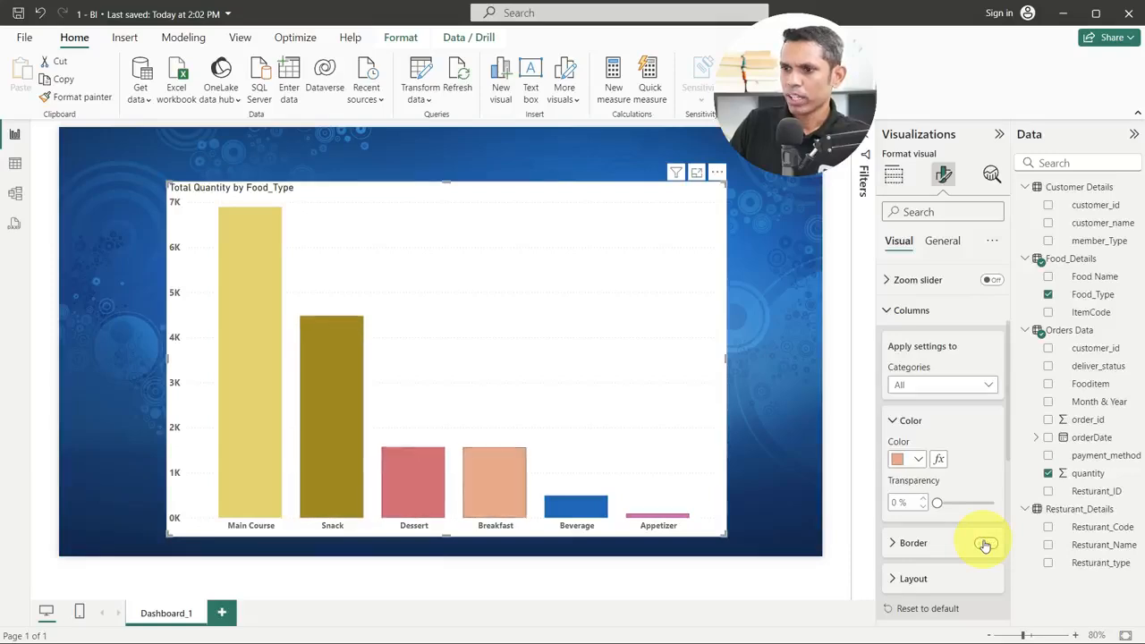
{"action": "left_click", "coordinate": [331, 479]}
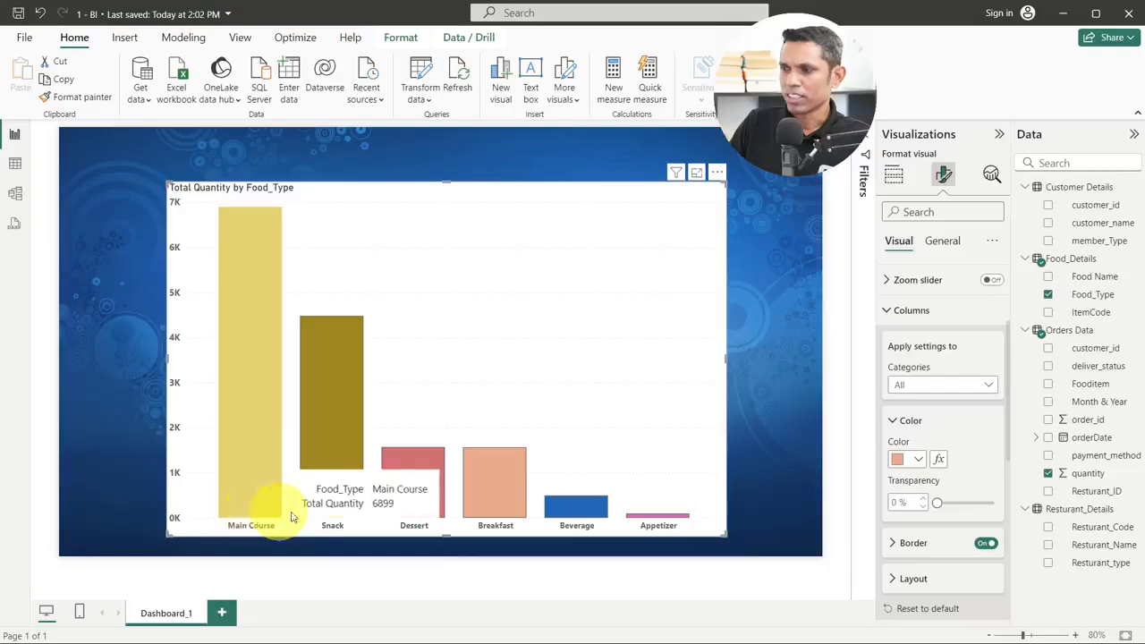
Step: Turn on the border for the Main Course column alone
{"action": "left_click", "coordinate": [926, 385]}
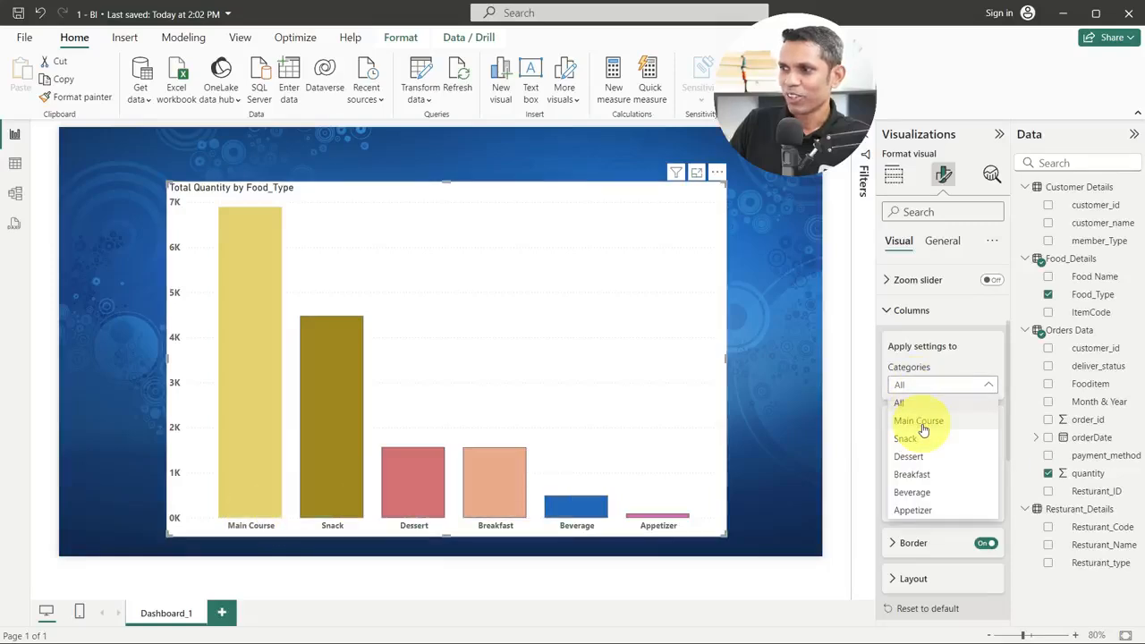
{"action": "left_click", "coordinate": [922, 421]}
{"action": "left_click", "coordinate": [984, 544]}
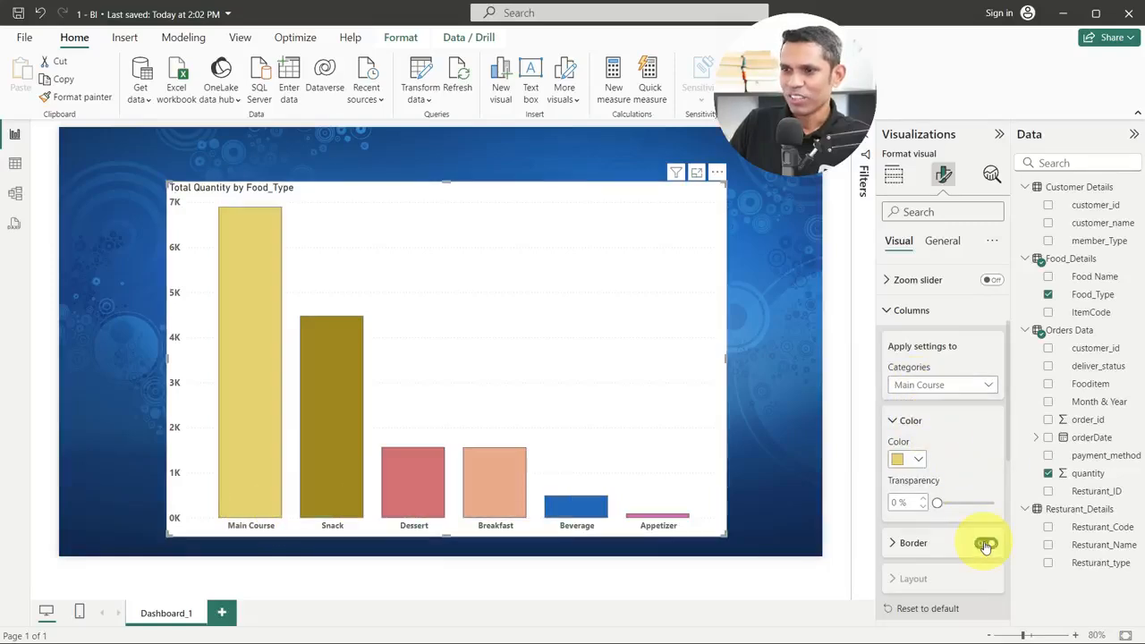
Step: Turn off the border for all category columns and for the Main Course column
{"action": "left_click", "coordinate": [932, 386]}
{"action": "left_click", "coordinate": [928, 403]}
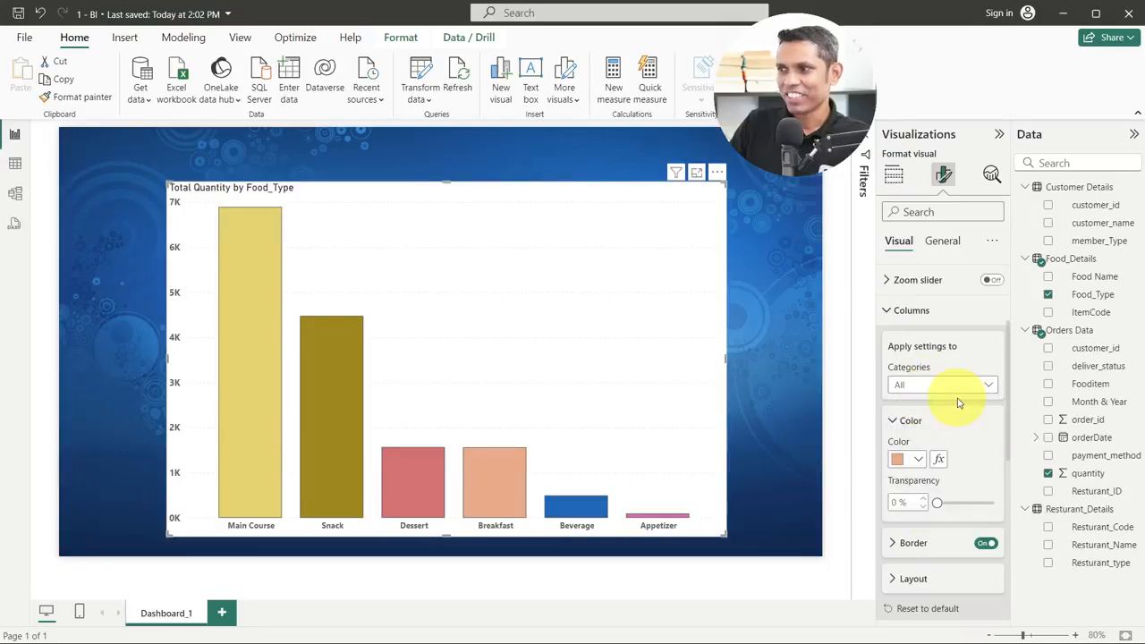
{"action": "left_click", "coordinate": [985, 545]}
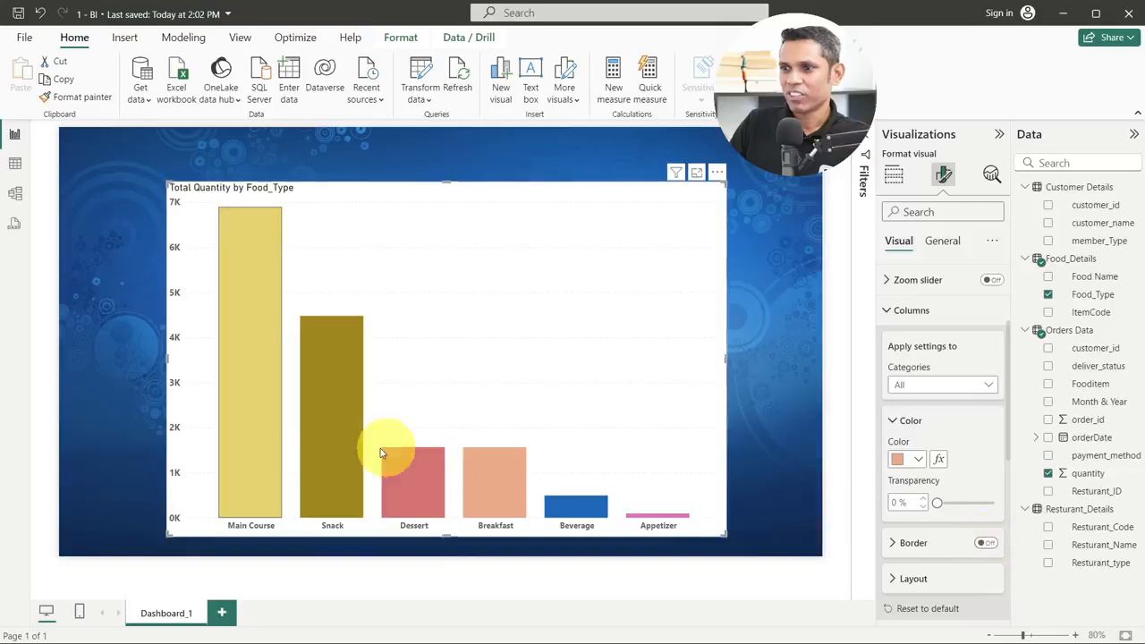
{"action": "left_click", "coordinate": [982, 385]}
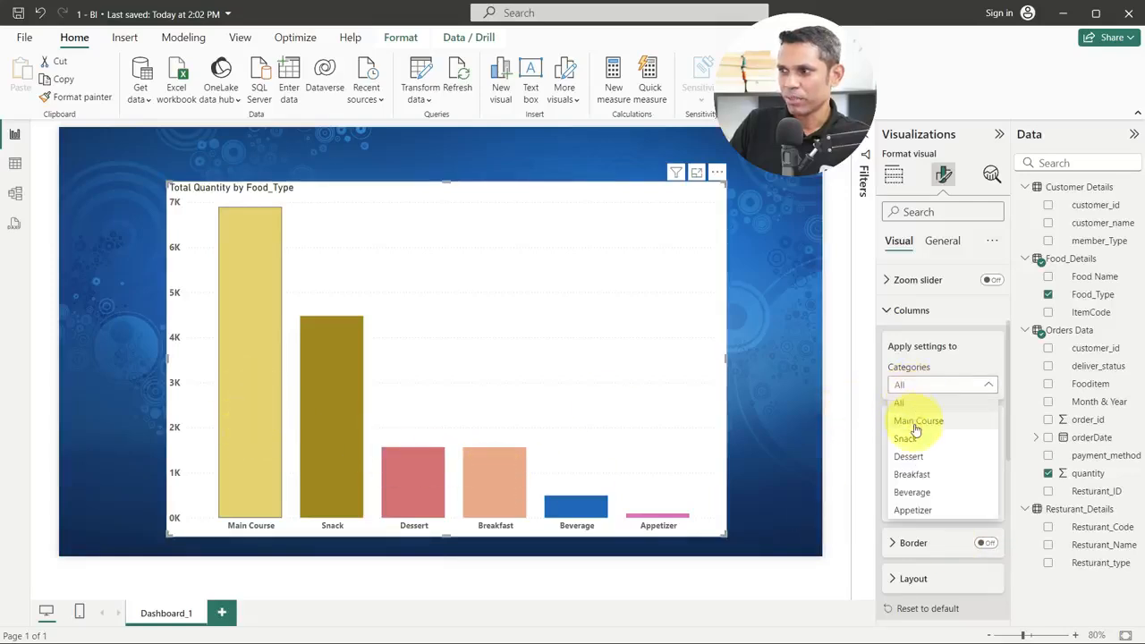
{"action": "left_click", "coordinate": [915, 422]}
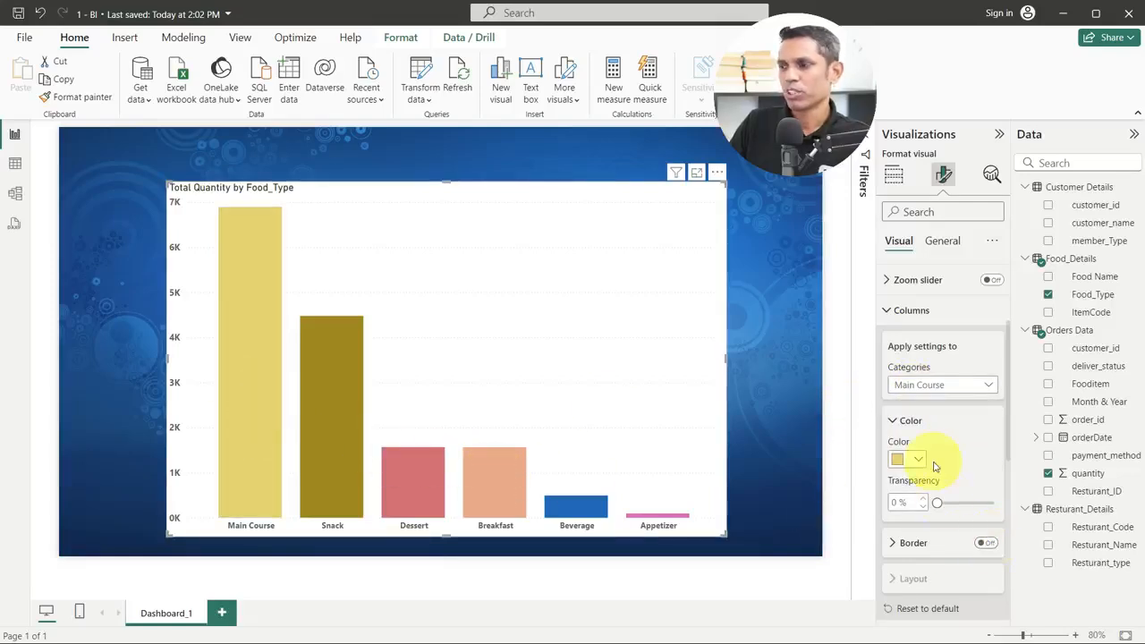
Step: Turn on the chart's data labels for all series and collapse the column settings
{"action": "scroll", "coordinate": [938, 483], "scroll_direction": "down", "scroll_amount": 1}
{"action": "scroll", "coordinate": [938, 483], "scroll_direction": "down", "scroll_amount": 2}
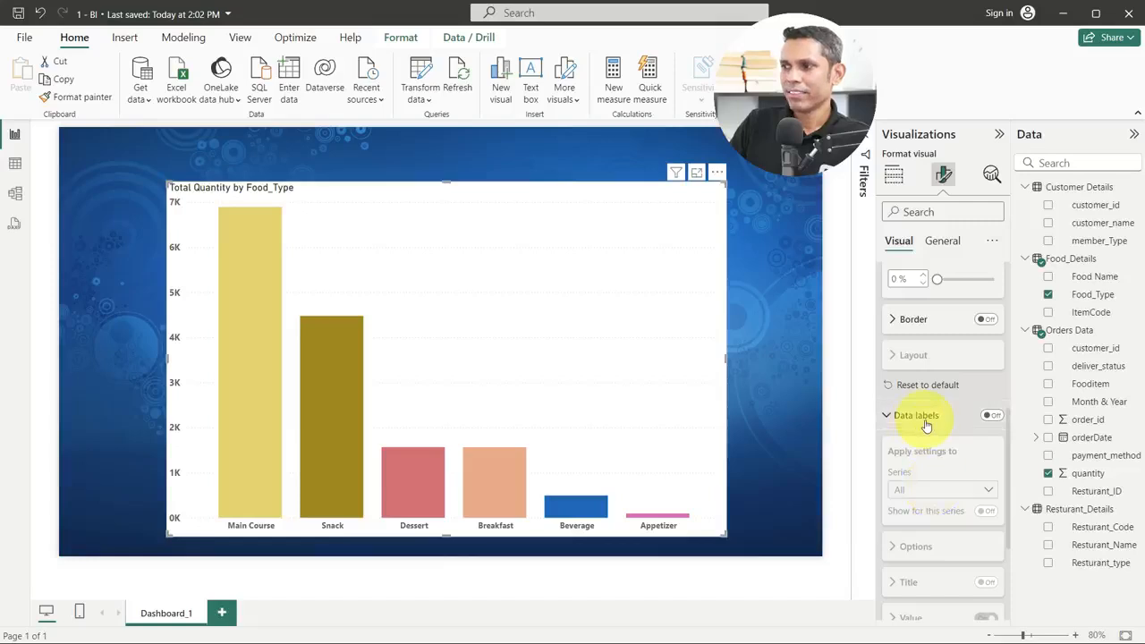
{"action": "left_click", "coordinate": [990, 416]}
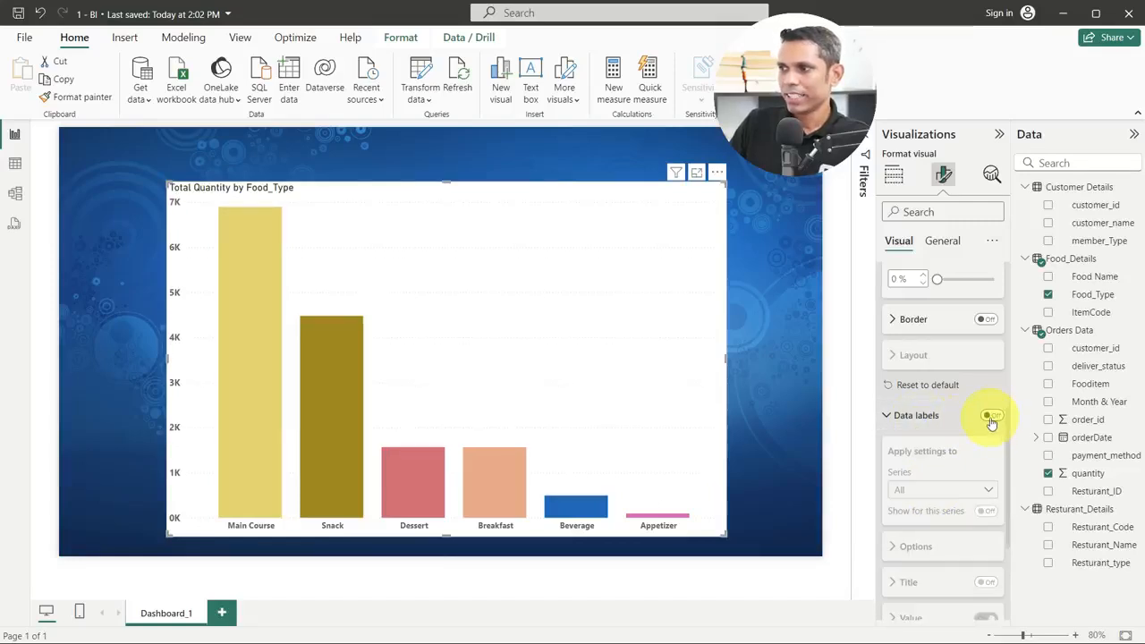
{"action": "scroll", "coordinate": [948, 402], "scroll_direction": "up", "scroll_amount": 5}
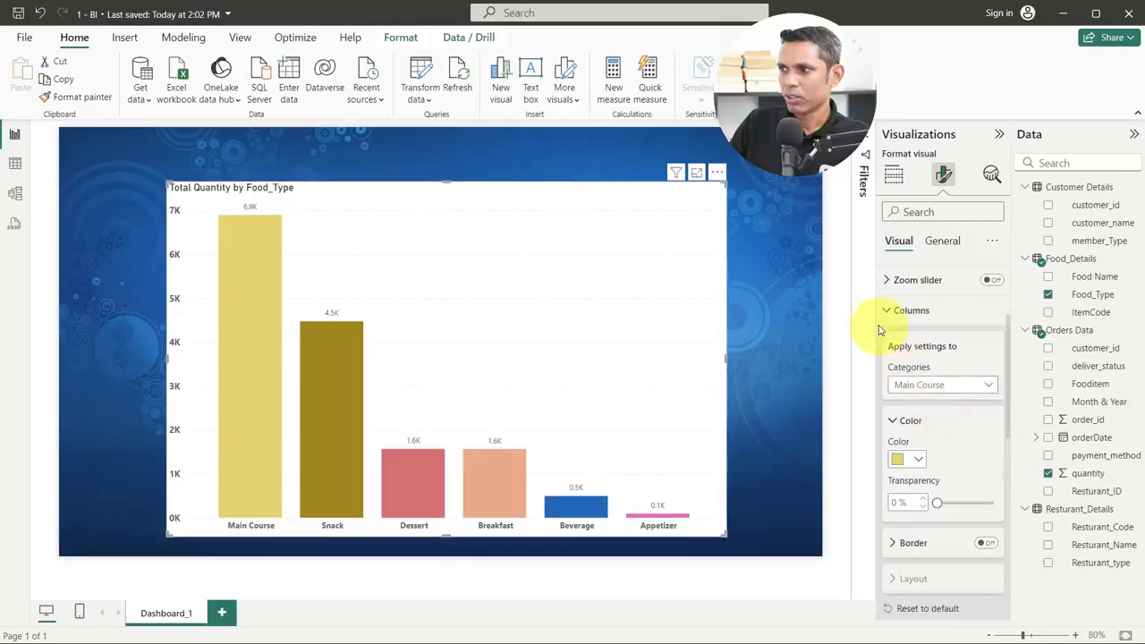
{"action": "left_click", "coordinate": [887, 309]}
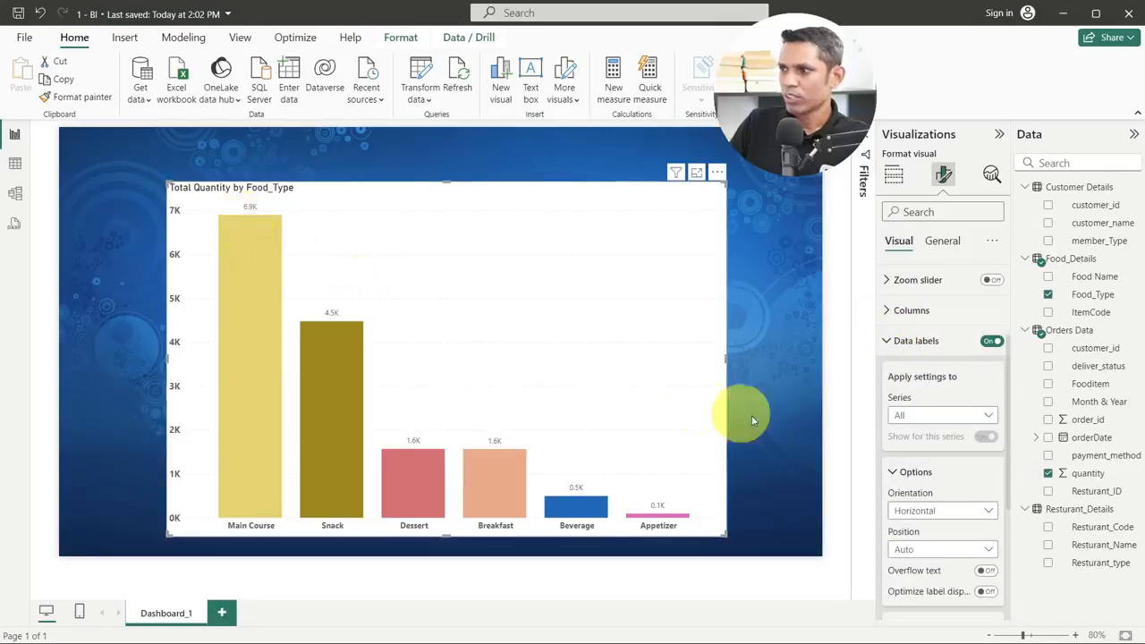
{"action": "left_click", "coordinate": [933, 417]}
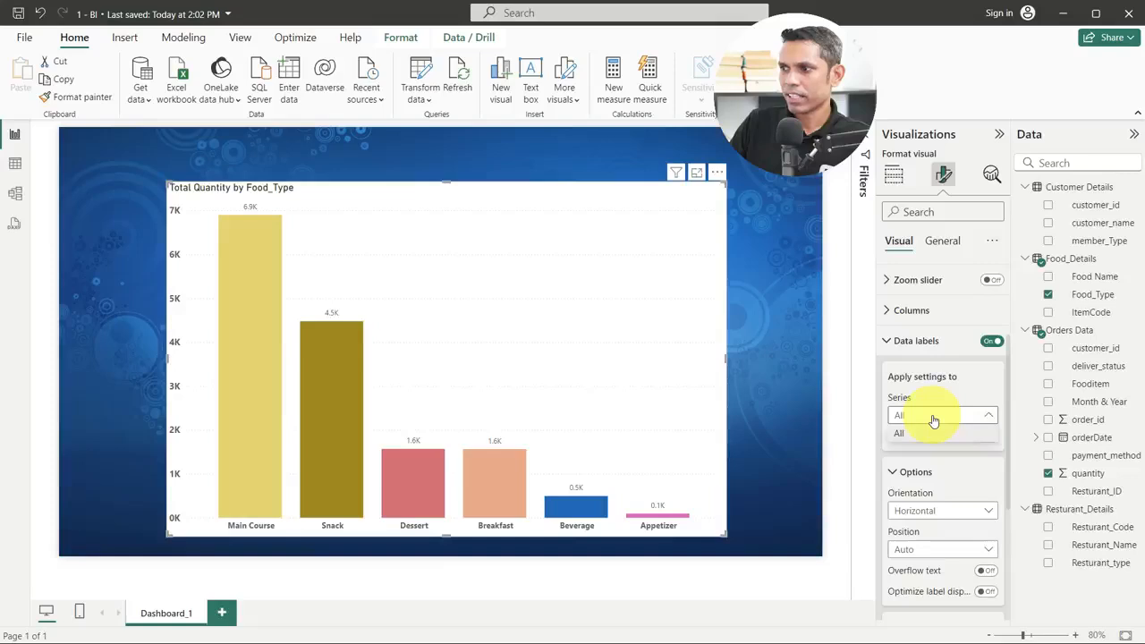
{"action": "left_click", "coordinate": [931, 420]}
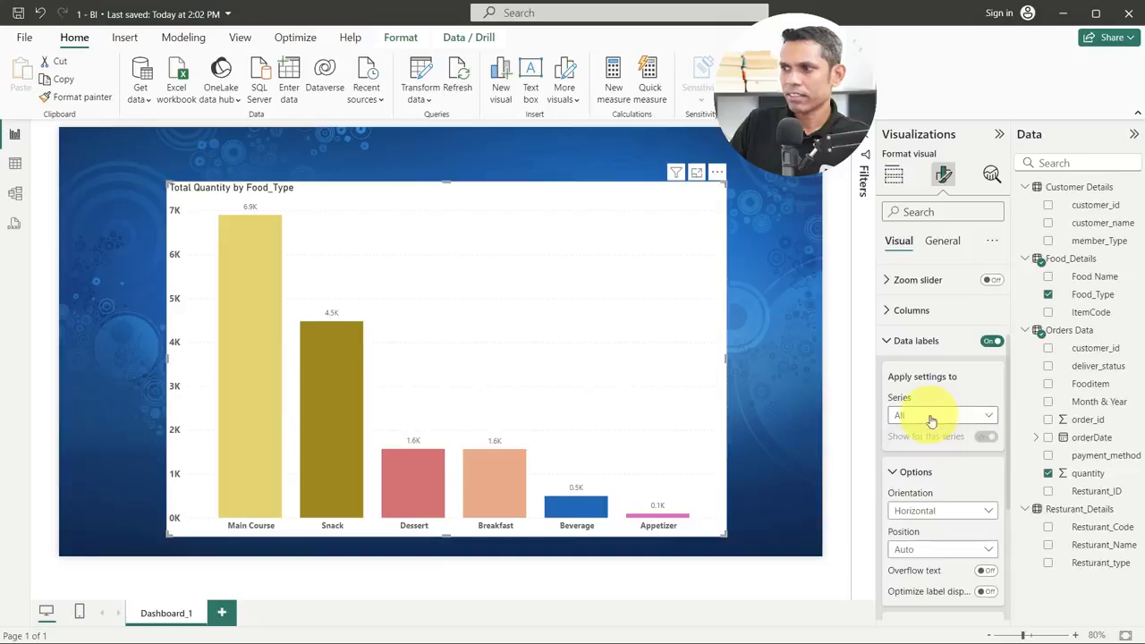
Step: Try the Vertical orientation for the data labels and return it to Horizontal
{"action": "left_click", "coordinate": [933, 515]}
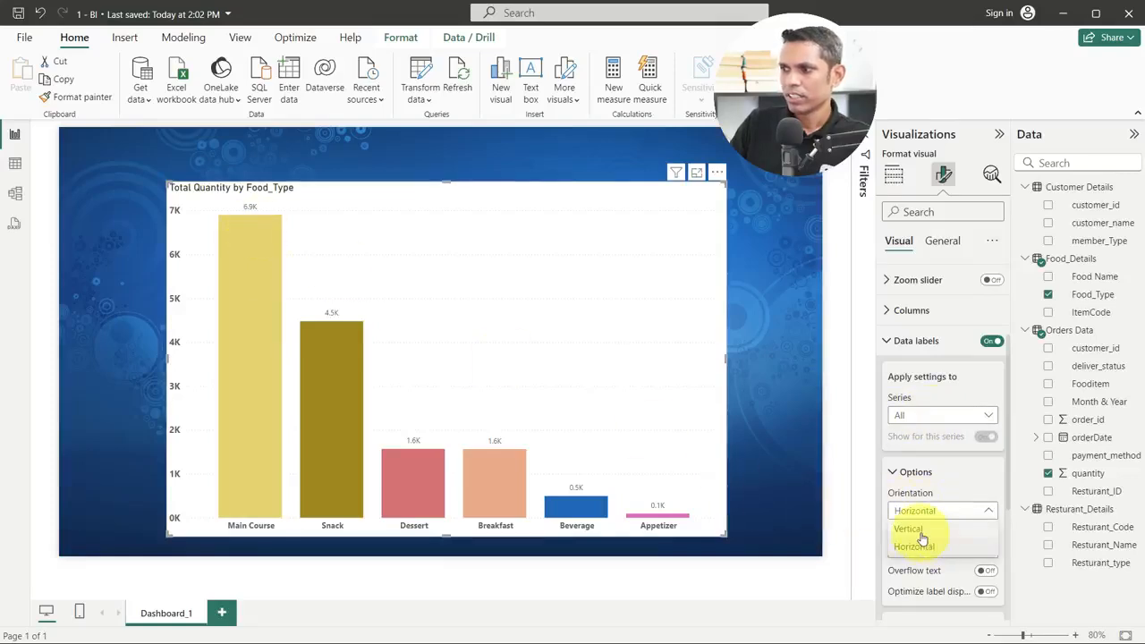
{"action": "left_click", "coordinate": [922, 534]}
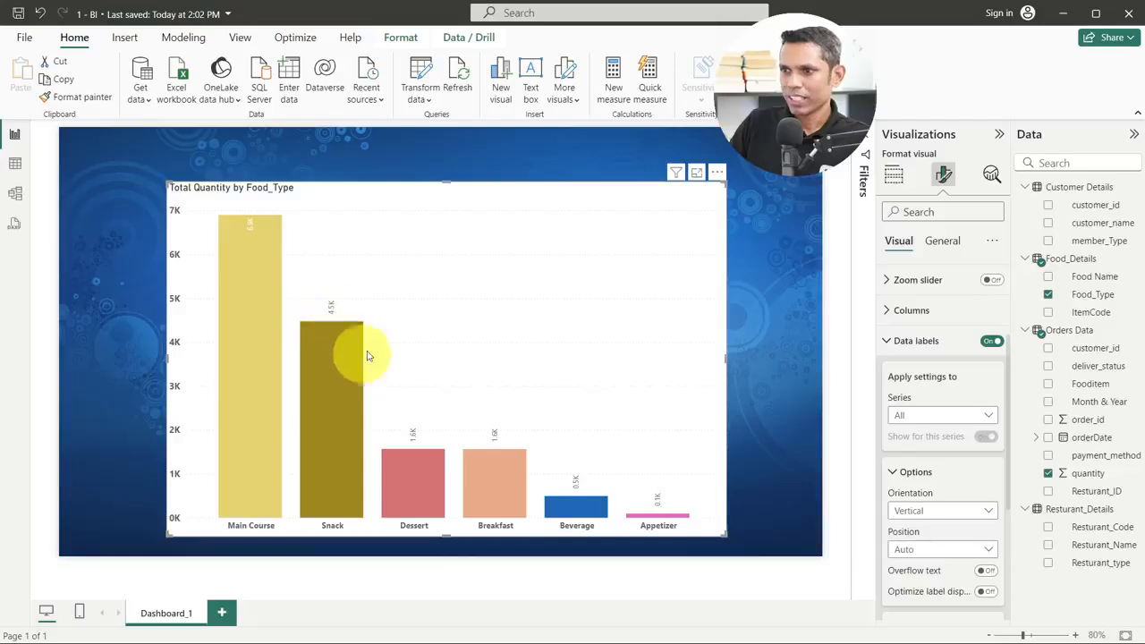
{"action": "left_click", "coordinate": [912, 509]}
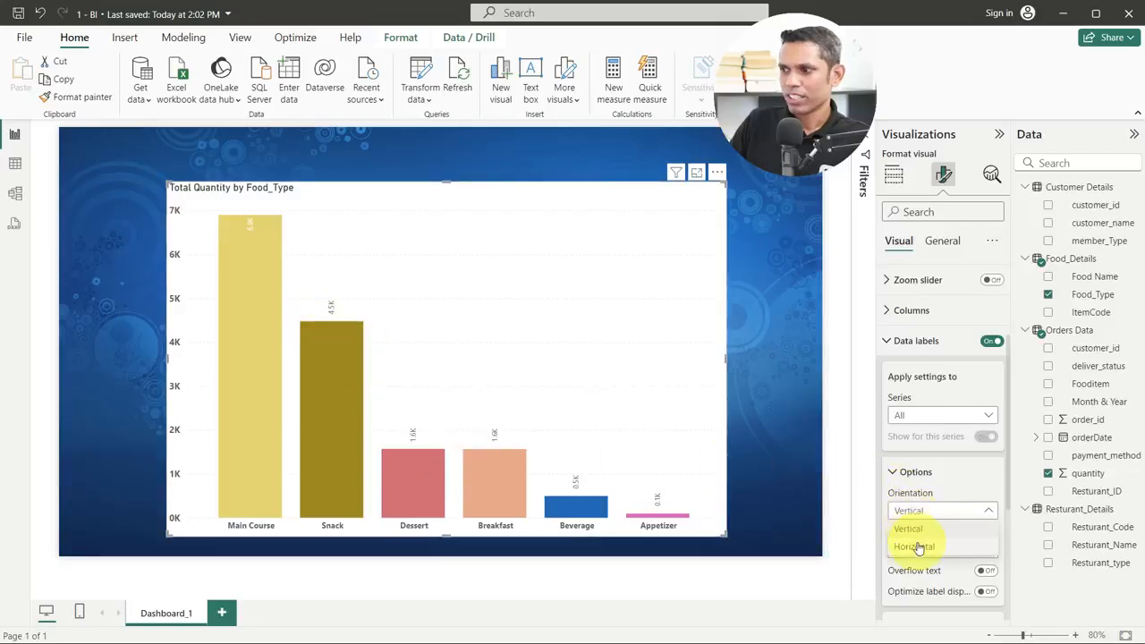
{"action": "left_click", "coordinate": [917, 545]}
Step: Increase the font size of the data label values to 11
{"action": "scroll", "coordinate": [921, 545], "scroll_direction": "down", "scroll_amount": 2}
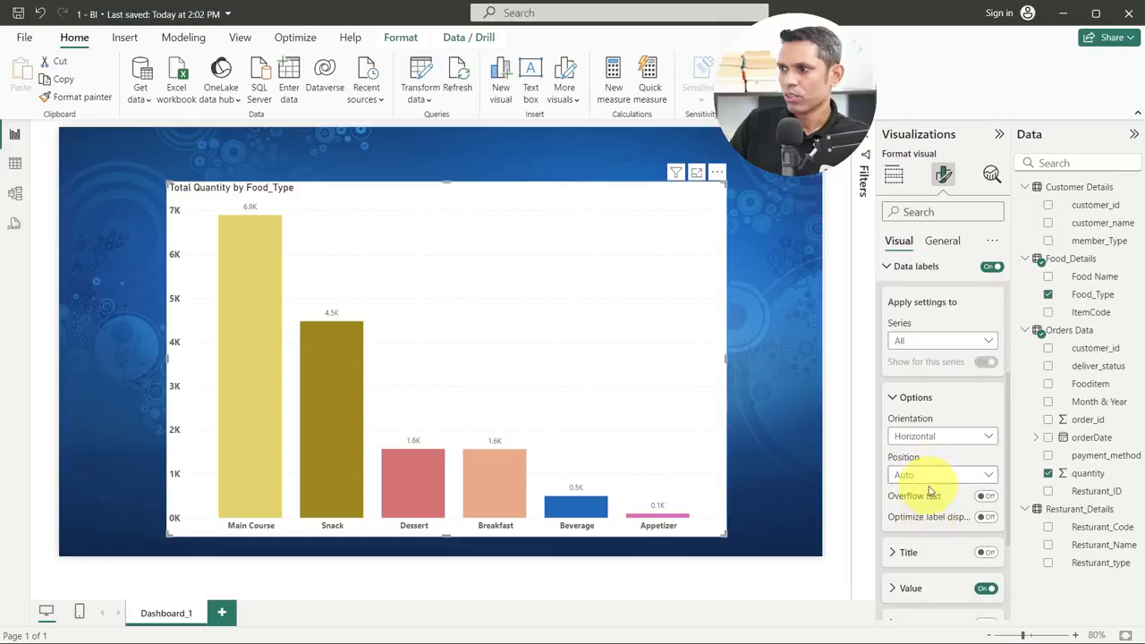
{"action": "scroll", "coordinate": [929, 490], "scroll_direction": "down", "scroll_amount": 2}
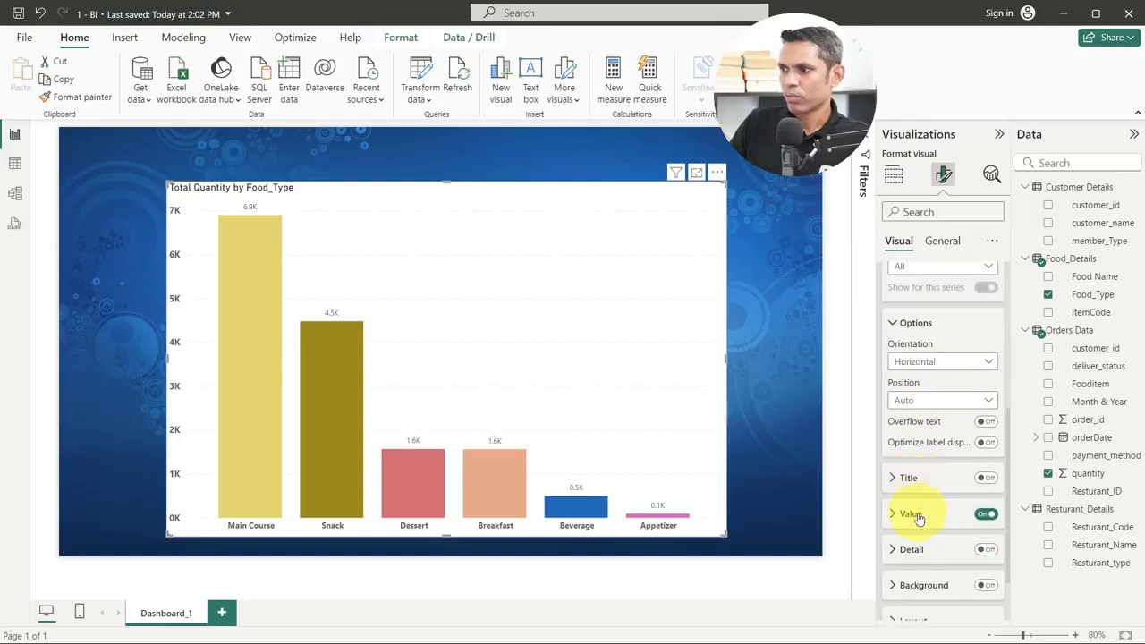
{"action": "left_click", "coordinate": [912, 514]}
{"action": "scroll", "coordinate": [939, 554], "scroll_direction": "down", "scroll_amount": 2}
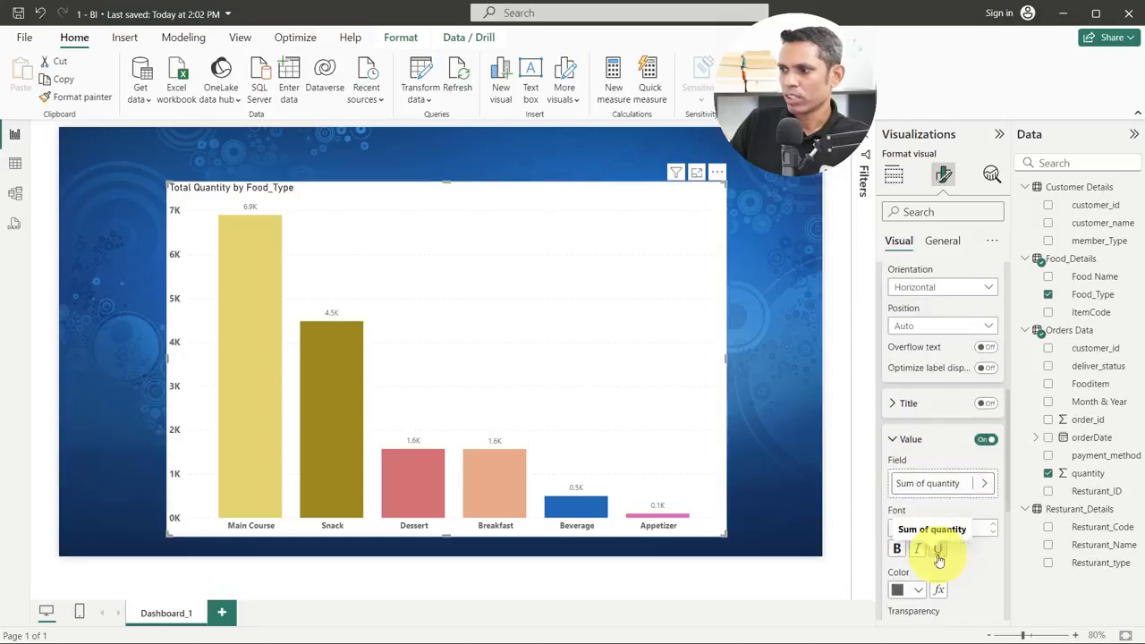
{"action": "left_click", "coordinate": [994, 526]}
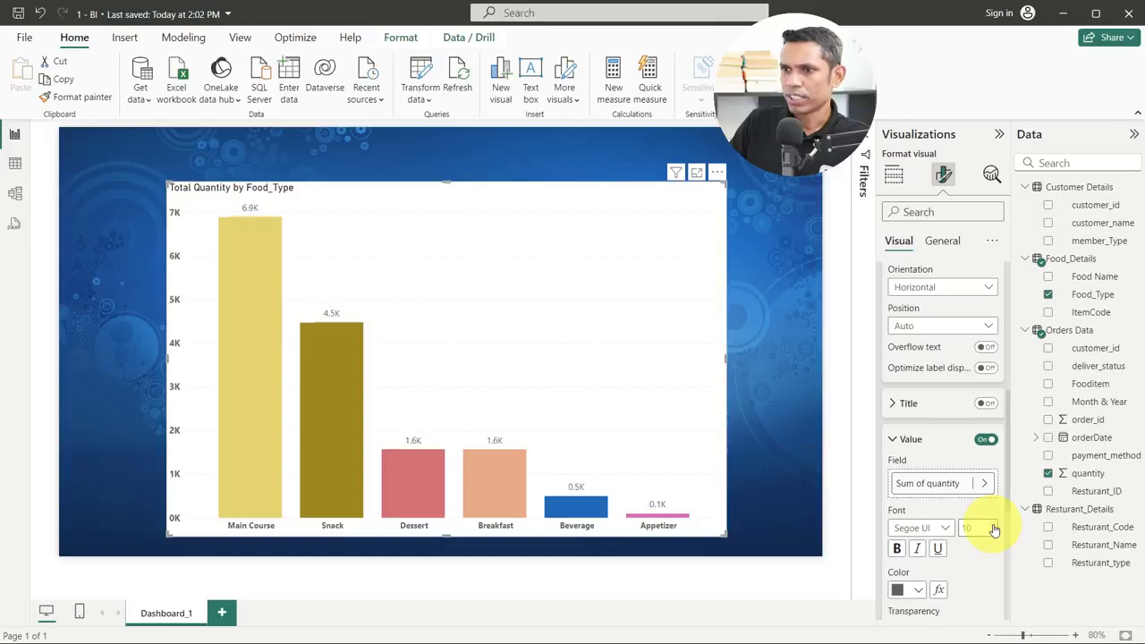
Step: Try the Inside end position for the data labels and set it to Outside end
{"action": "scroll", "coordinate": [961, 501], "scroll_direction": "up", "scroll_amount": 2}
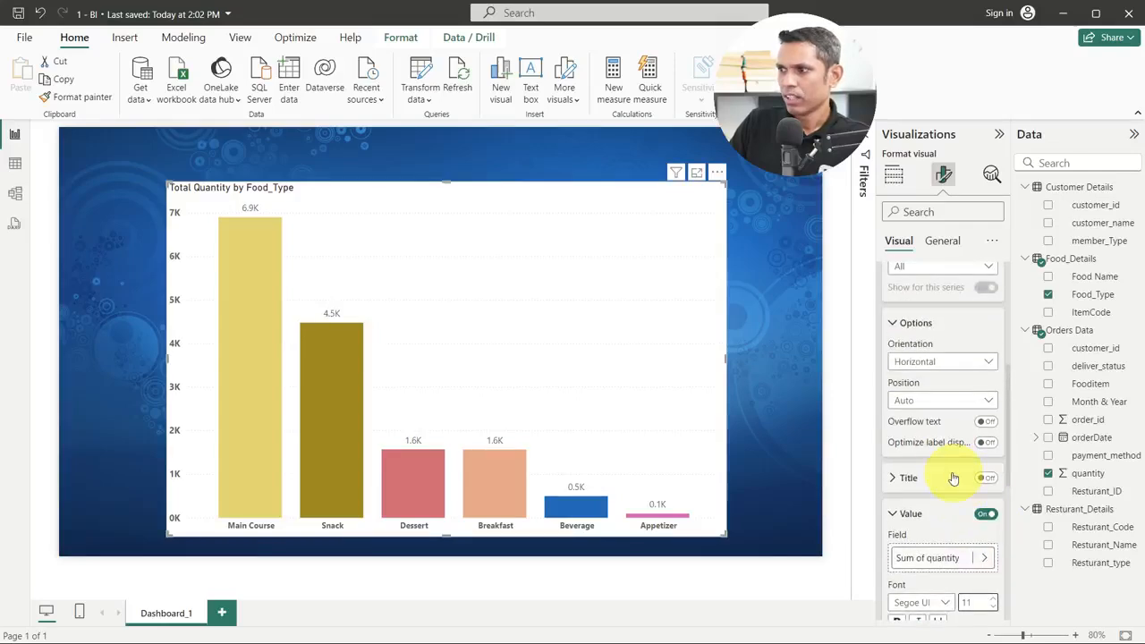
{"action": "left_click", "coordinate": [931, 403]}
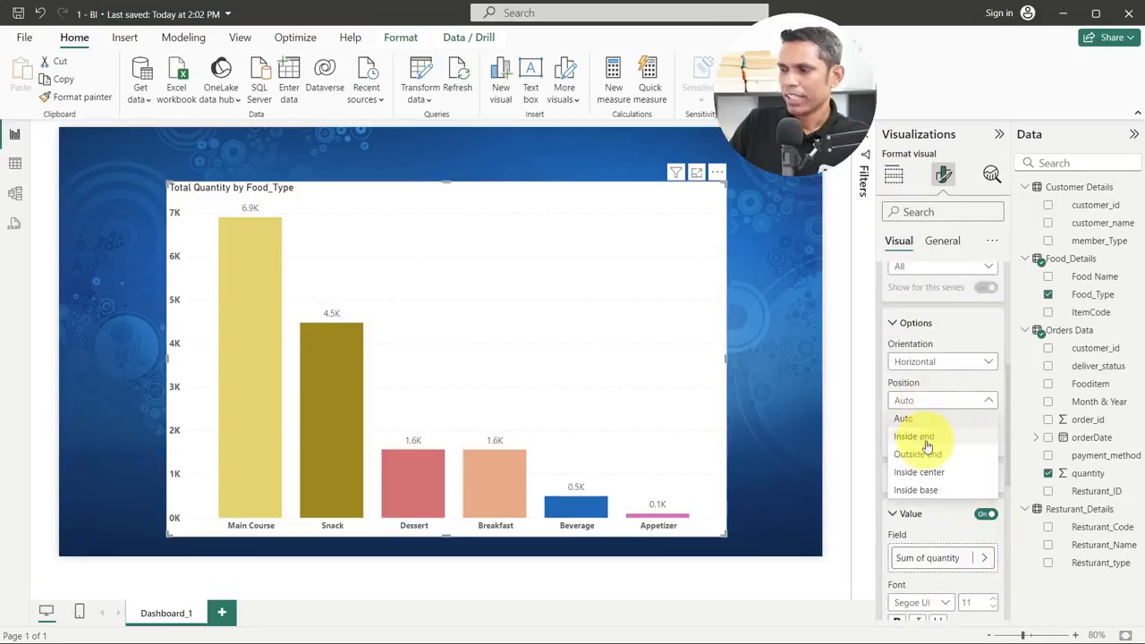
{"action": "left_click", "coordinate": [926, 439]}
{"action": "left_click", "coordinate": [927, 403]}
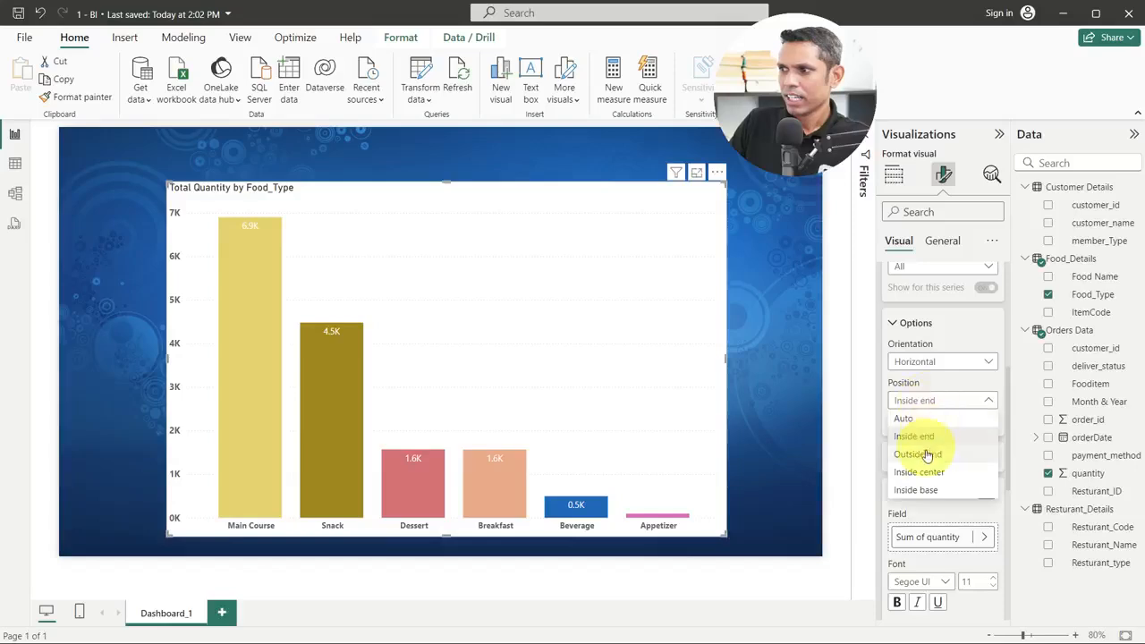
{"action": "left_click", "coordinate": [925, 452]}
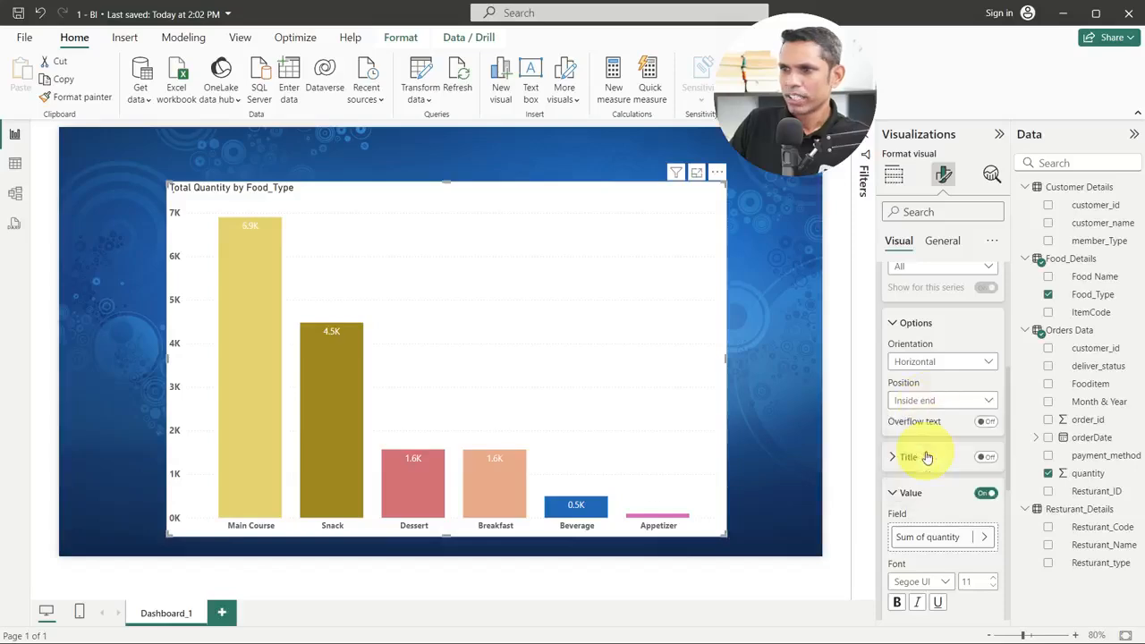
{"action": "left_click", "coordinate": [924, 403]}
{"action": "left_click", "coordinate": [920, 437]}
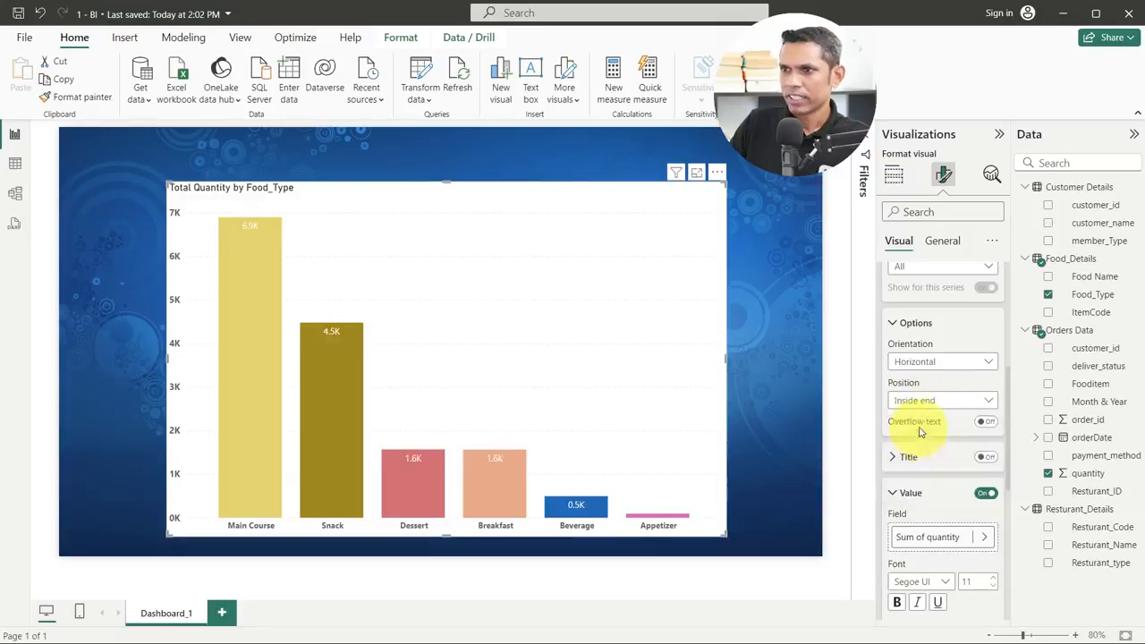
{"action": "left_click", "coordinate": [922, 404]}
{"action": "left_click", "coordinate": [924, 454]}
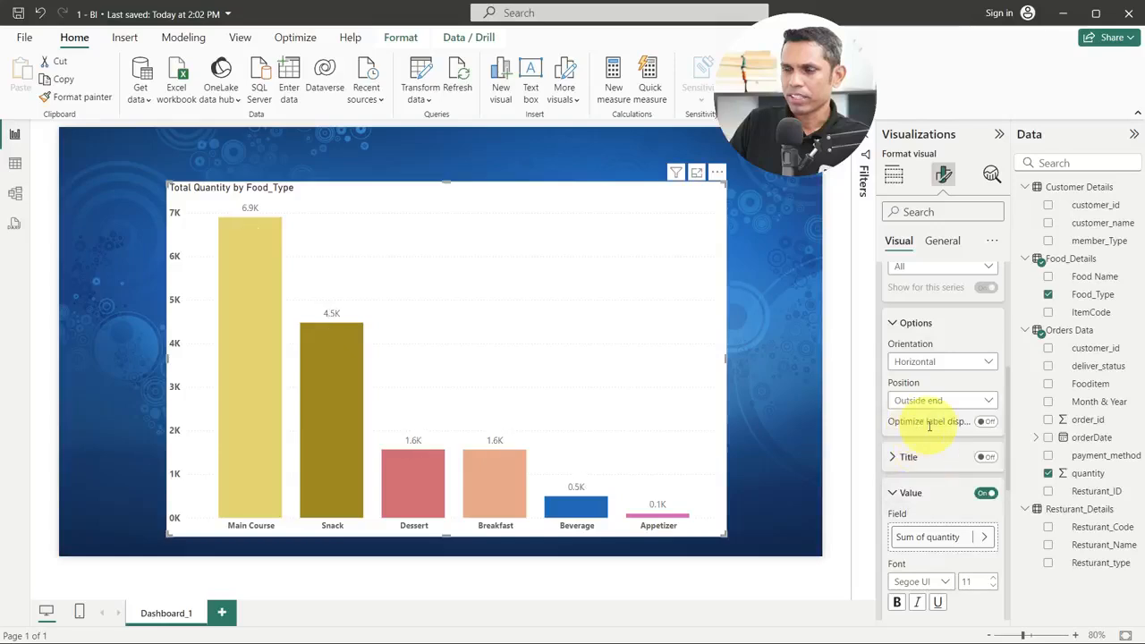
Step: Try the data labels' optimized label display and title by switching each on and back off
{"action": "left_click", "coordinate": [986, 422]}
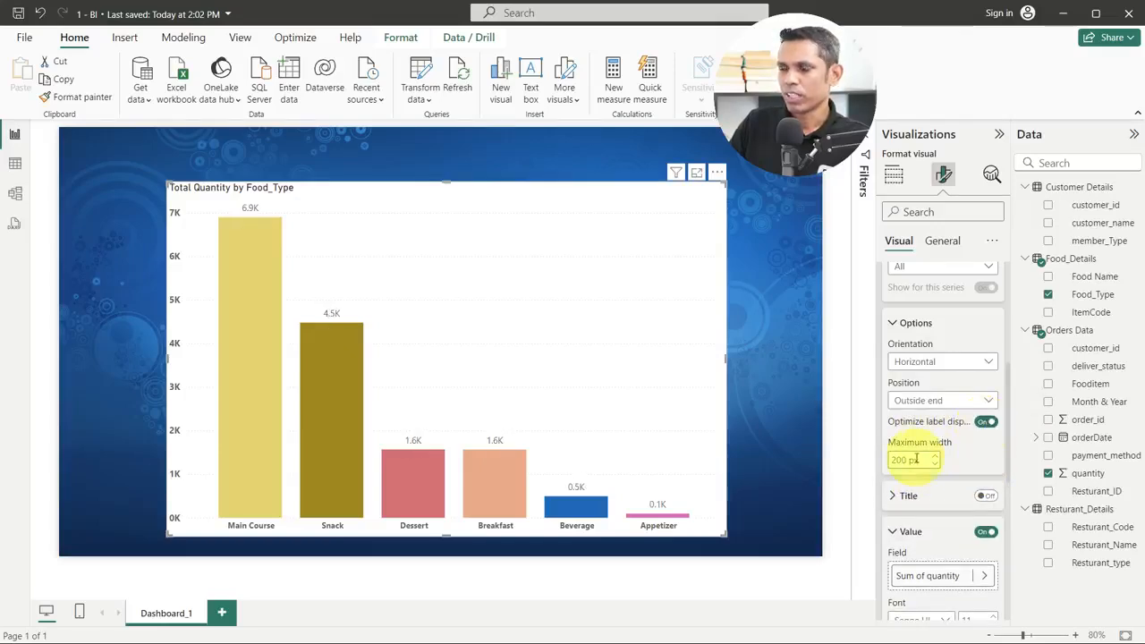
{"action": "left_click", "coordinate": [986, 421]}
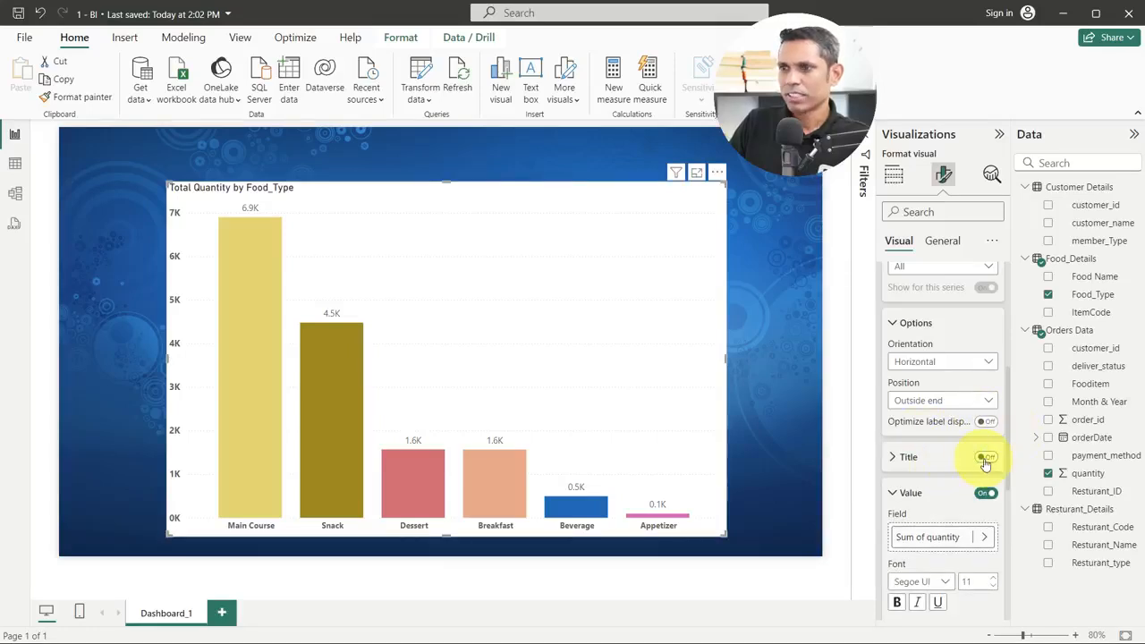
{"action": "left_click", "coordinate": [984, 458]}
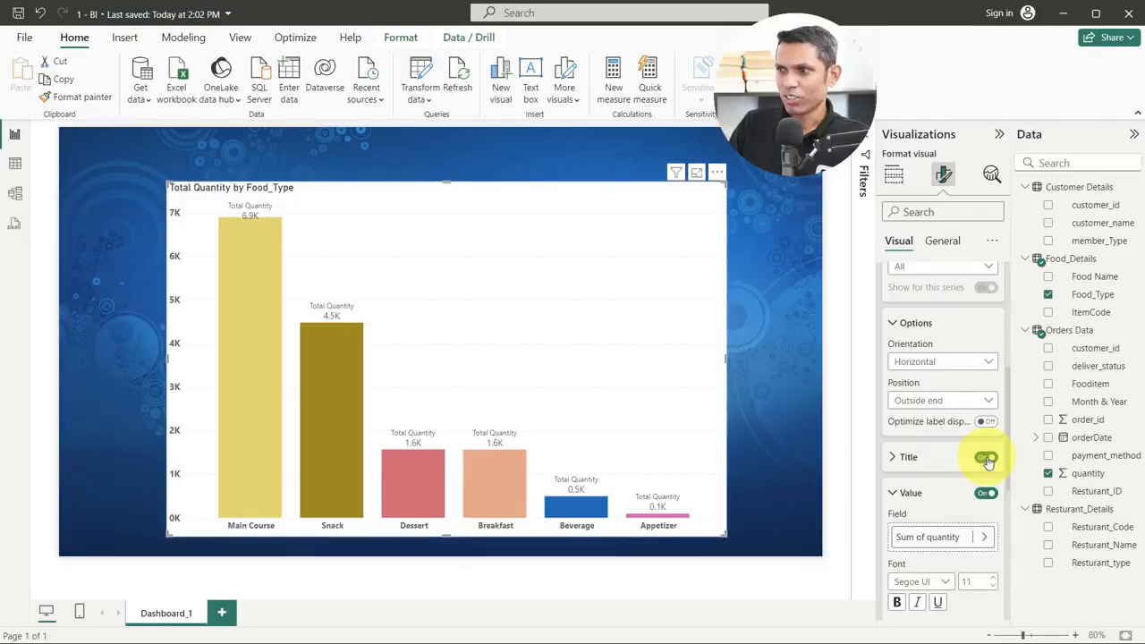
{"action": "left_click", "coordinate": [985, 458]}
Step: Make the data label values bold
{"action": "scroll", "coordinate": [982, 490], "scroll_direction": "down", "scroll_amount": 2}
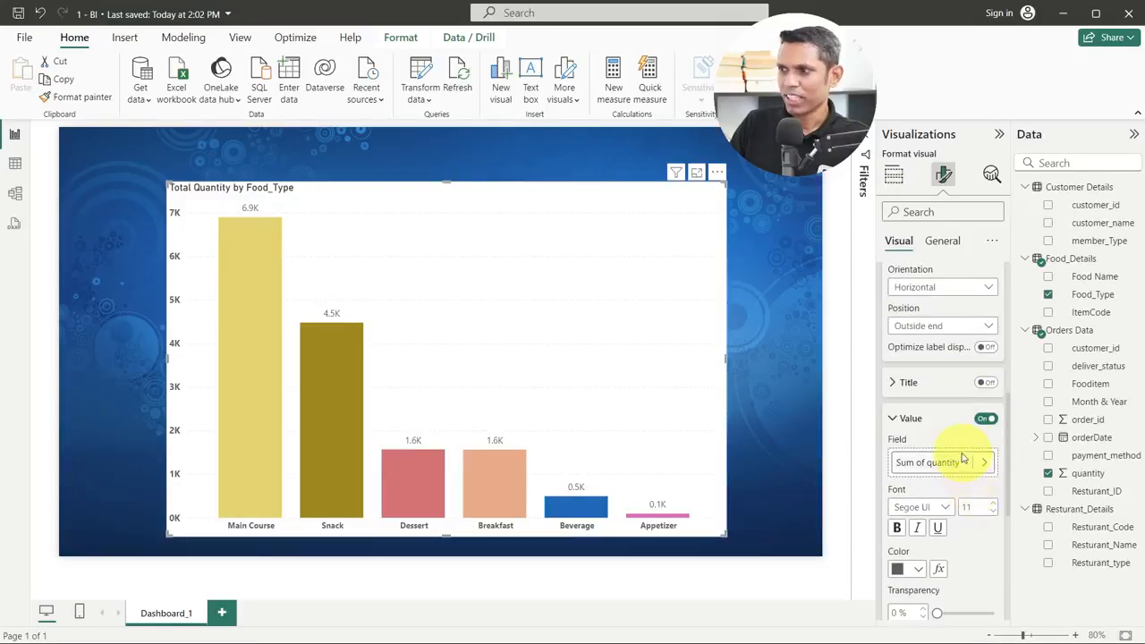
{"action": "scroll", "coordinate": [908, 514], "scroll_direction": "down", "scroll_amount": 2}
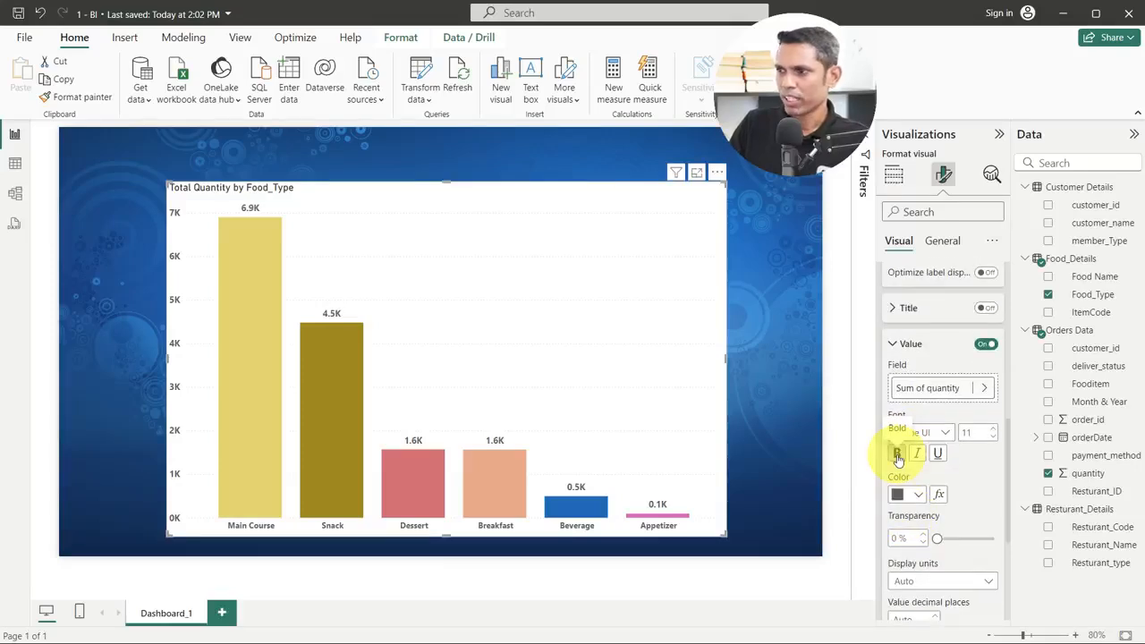
Step: Make the data label values bold and set their display units to None
{"action": "left_click", "coordinate": [898, 454]}
{"action": "scroll", "coordinate": [921, 508], "scroll_direction": "down", "scroll_amount": 2}
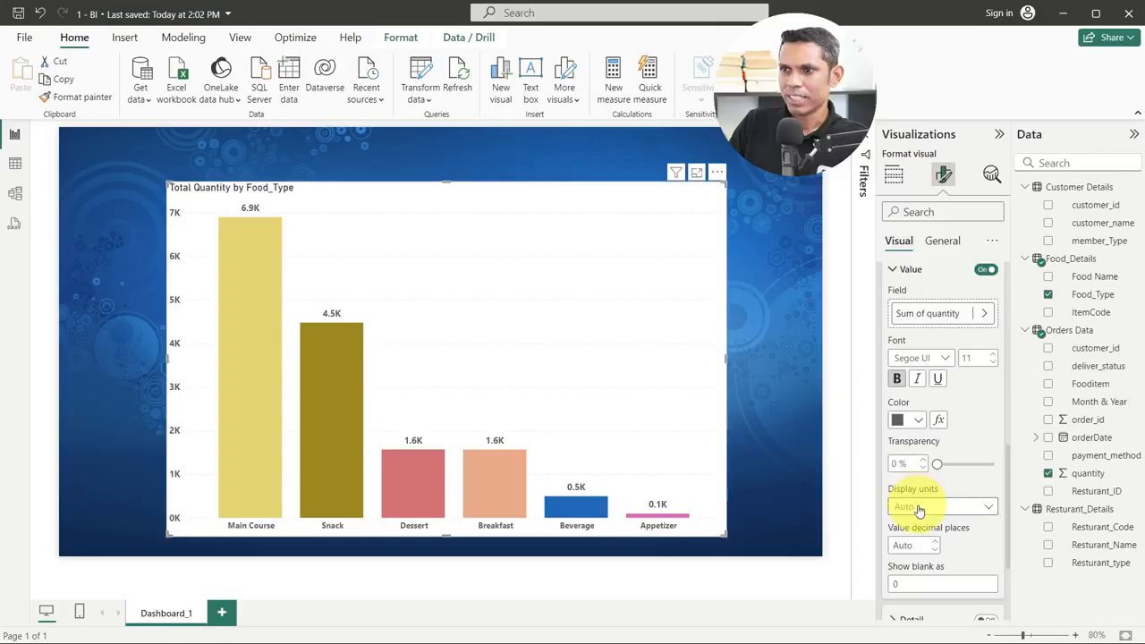
{"action": "left_click", "coordinate": [919, 508]}
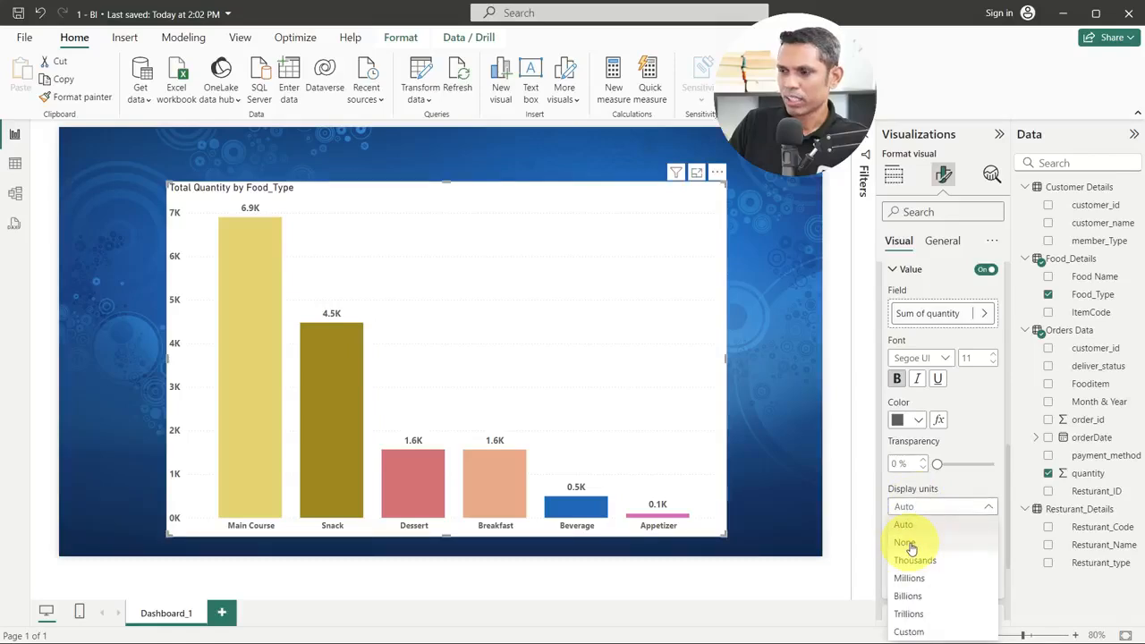
{"action": "left_click", "coordinate": [907, 543]}
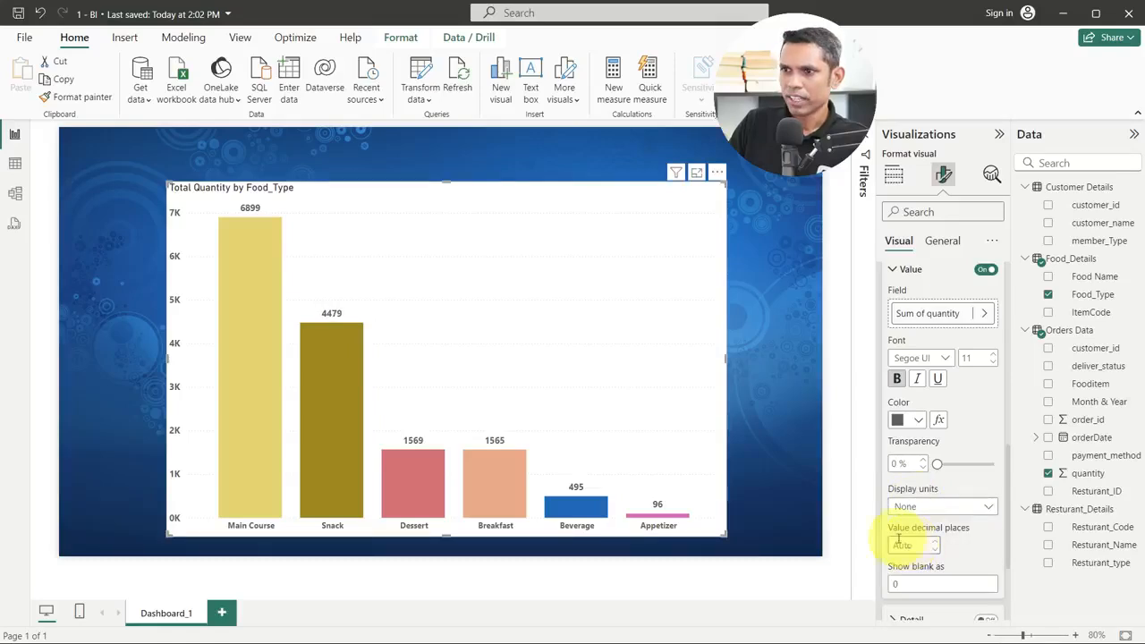
Step: Try Thousands and Auto as the data labels' display units and return them to None
{"action": "left_click", "coordinate": [940, 512]}
{"action": "left_click", "coordinate": [920, 506]}
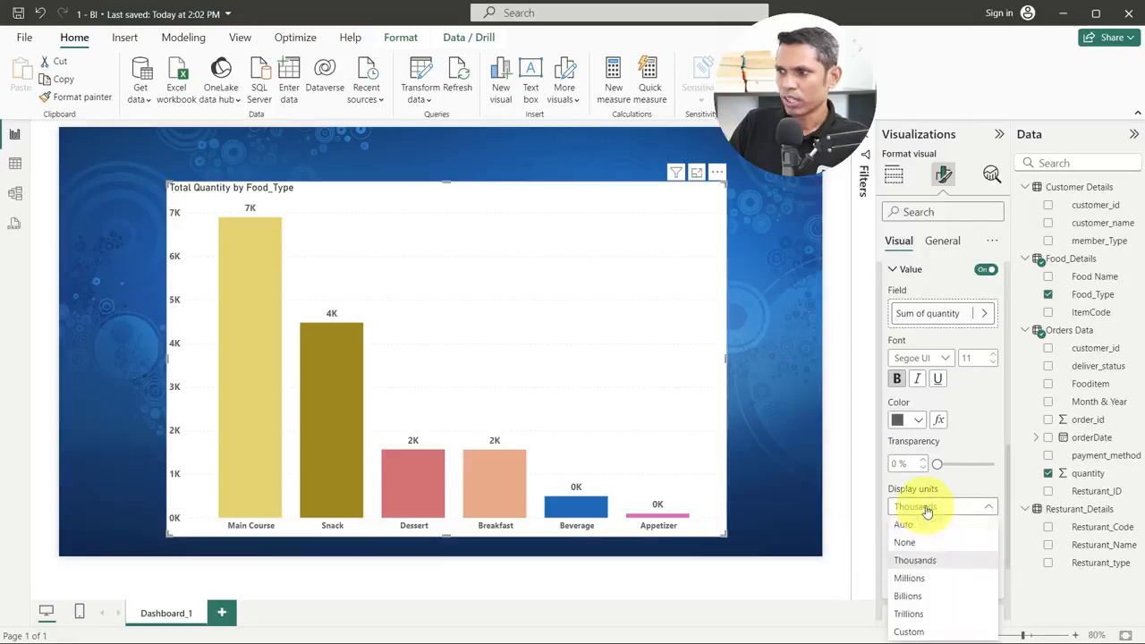
{"action": "left_click", "coordinate": [920, 524]}
{"action": "left_click", "coordinate": [924, 507]}
{"action": "left_click", "coordinate": [921, 543]}
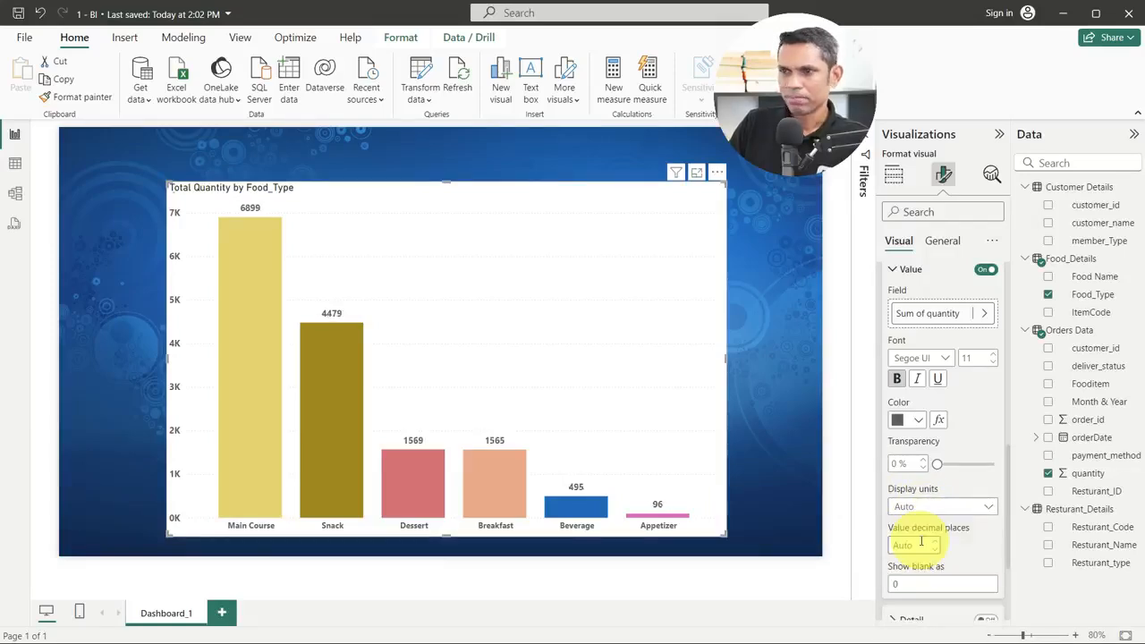
Step: Try 2 decimal places for the data label values and reset the decimal places to Auto
{"action": "scroll", "coordinate": [921, 541], "scroll_direction": "down", "scroll_amount": 2}
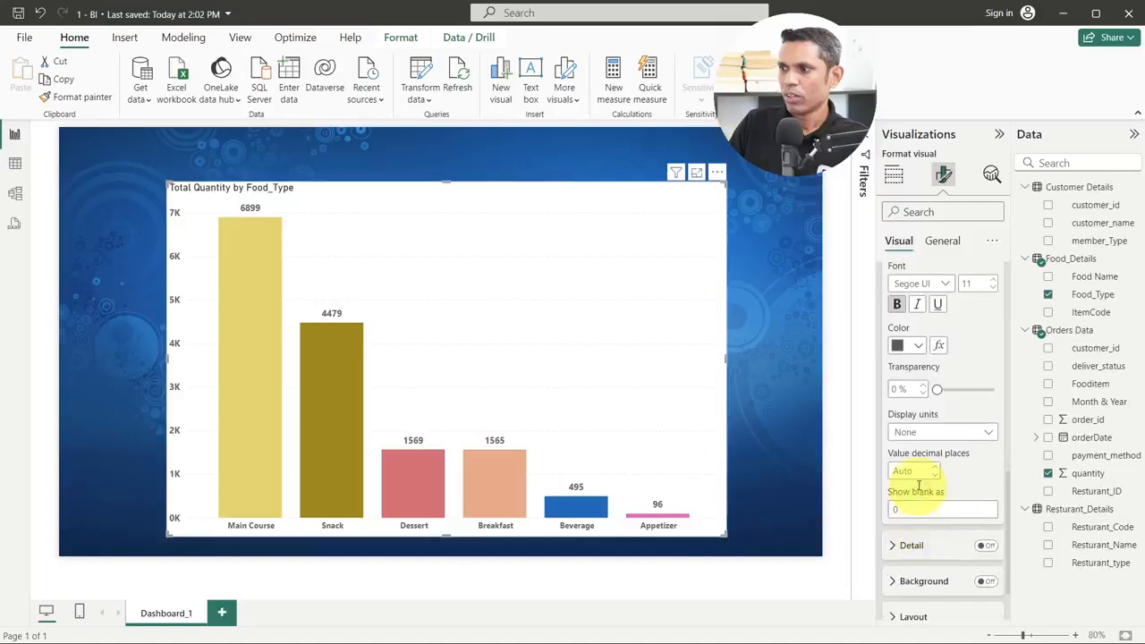
{"action": "left_click", "coordinate": [910, 470]}
{"action": "type", "text": "2"}
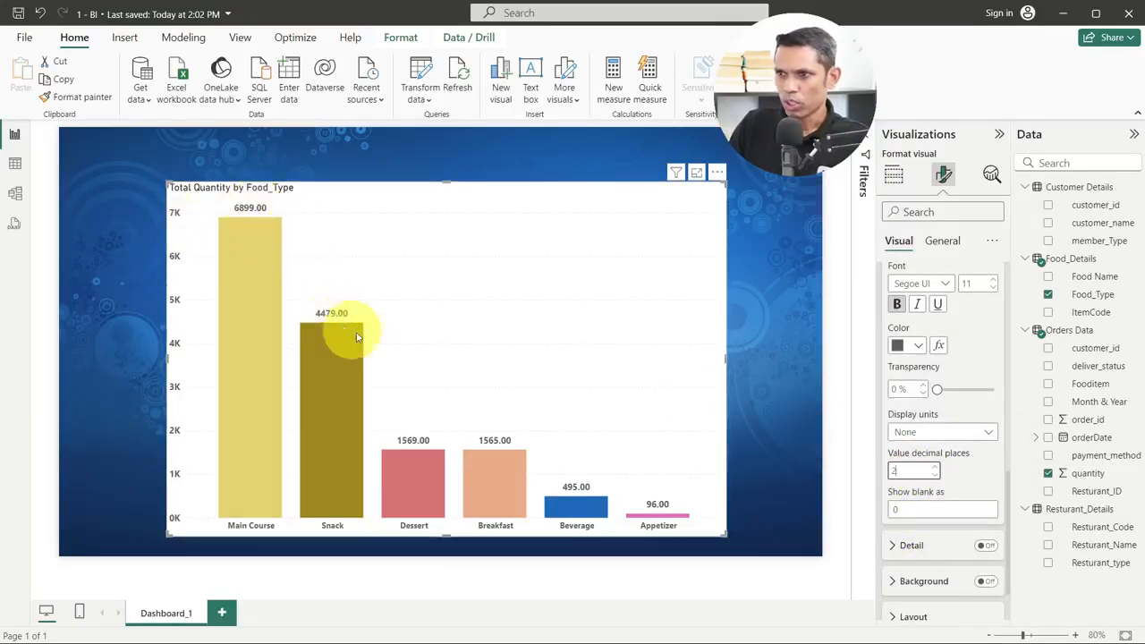
{"action": "left_click_drag", "start_coordinate": [896, 469], "coordinate": [881, 467]}
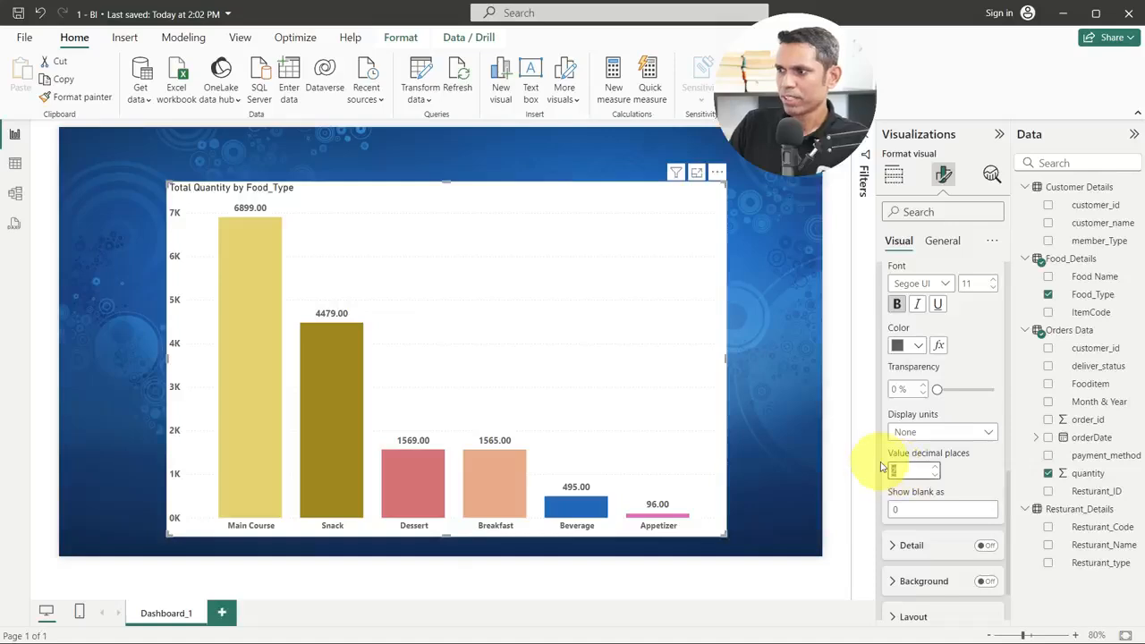
{"action": "key", "text": "BackSpace"}
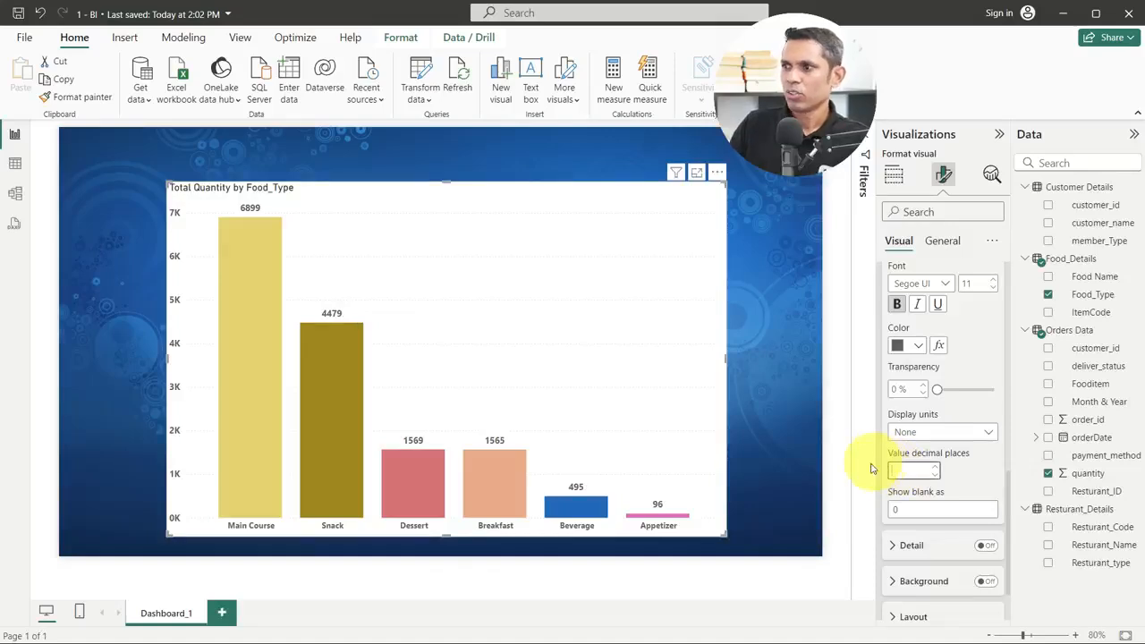
{"action": "left_click", "coordinate": [938, 508]}
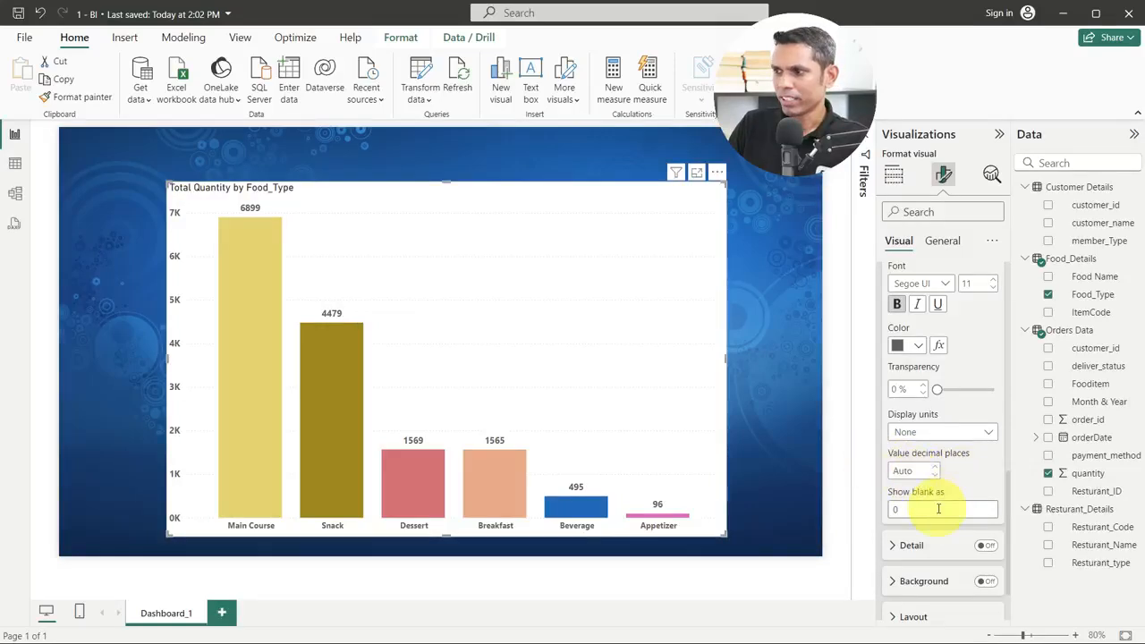
{"action": "left_click", "coordinate": [892, 510]}
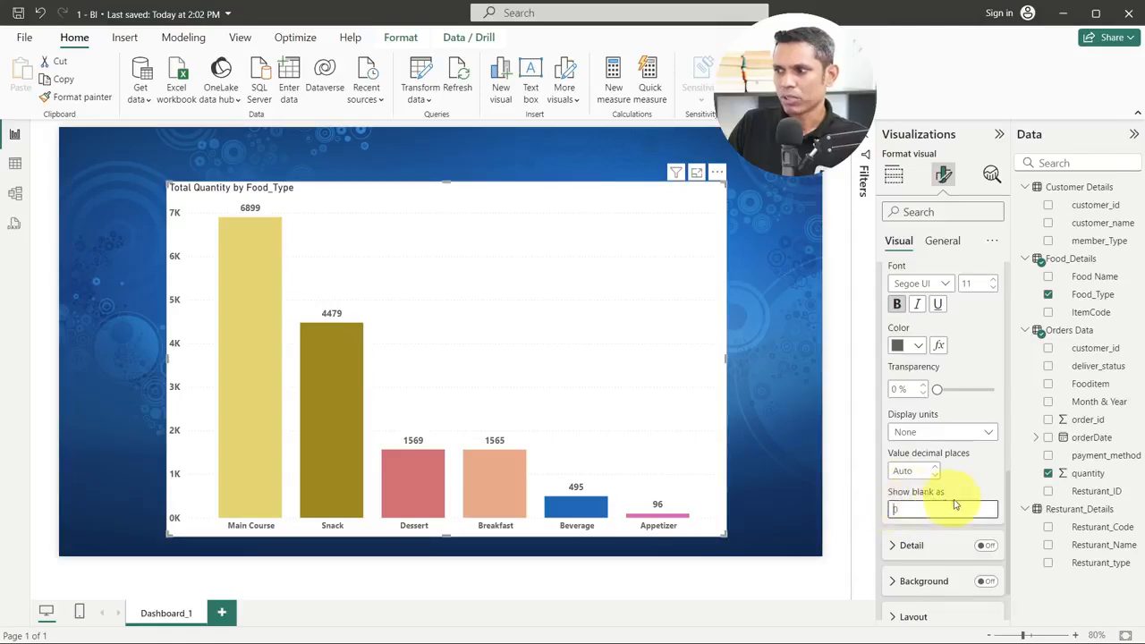
Step: Switch on Detail for the data labels and expand its settings
{"action": "scroll", "coordinate": [920, 524], "scroll_direction": "down", "scroll_amount": 2}
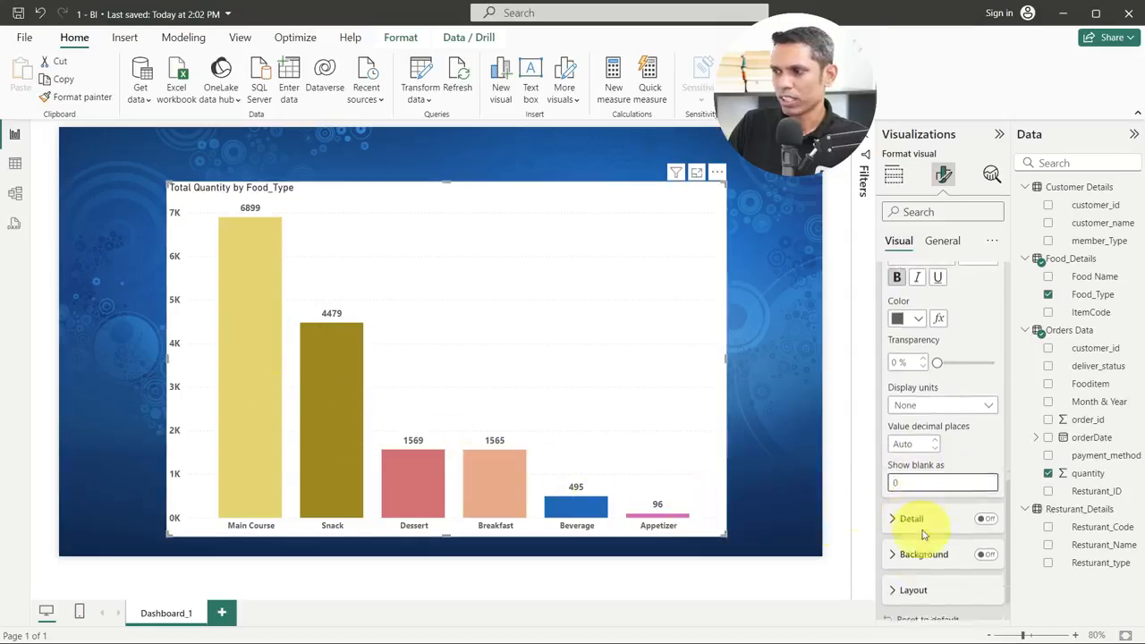
{"action": "left_click", "coordinate": [985, 474]}
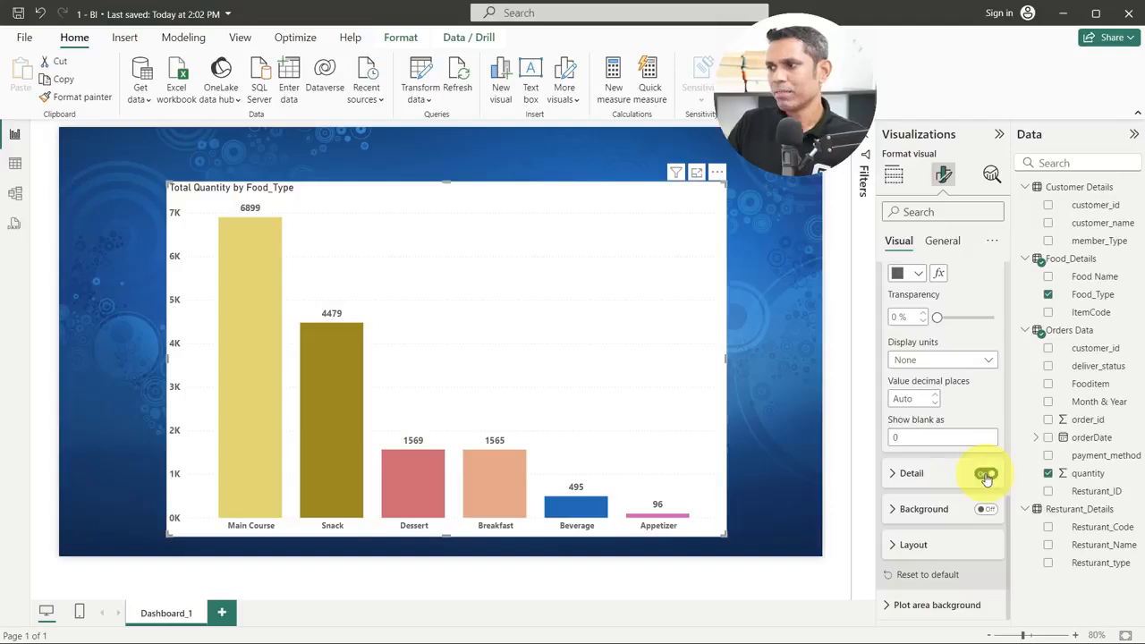
{"action": "left_click", "coordinate": [955, 477]}
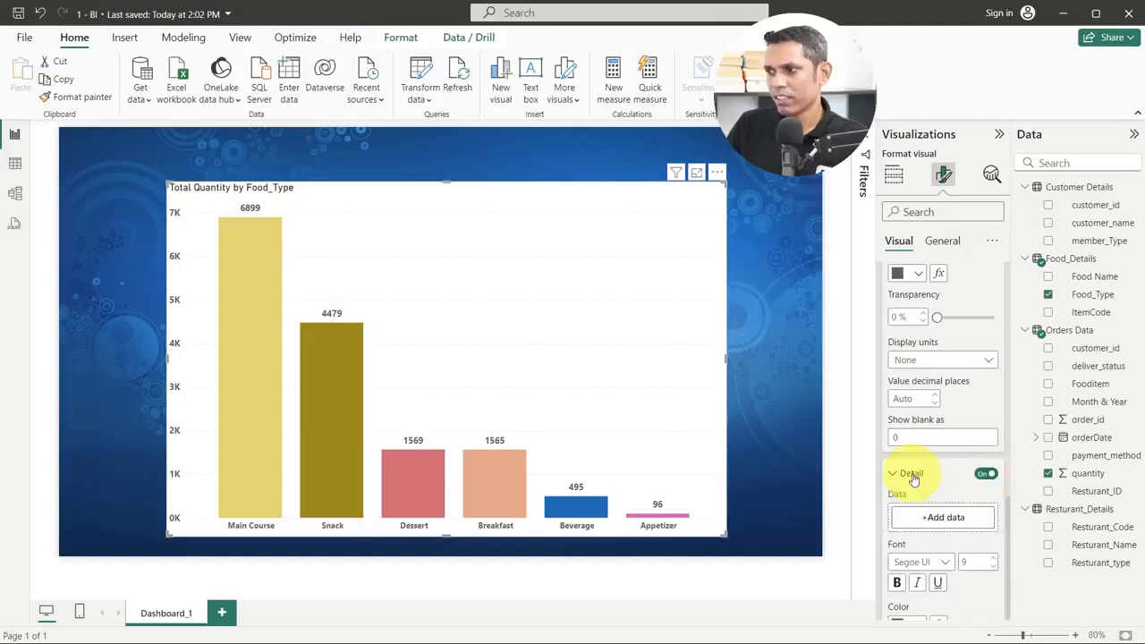
{"action": "left_click", "coordinate": [985, 475]}
{"action": "left_click", "coordinate": [985, 475]}
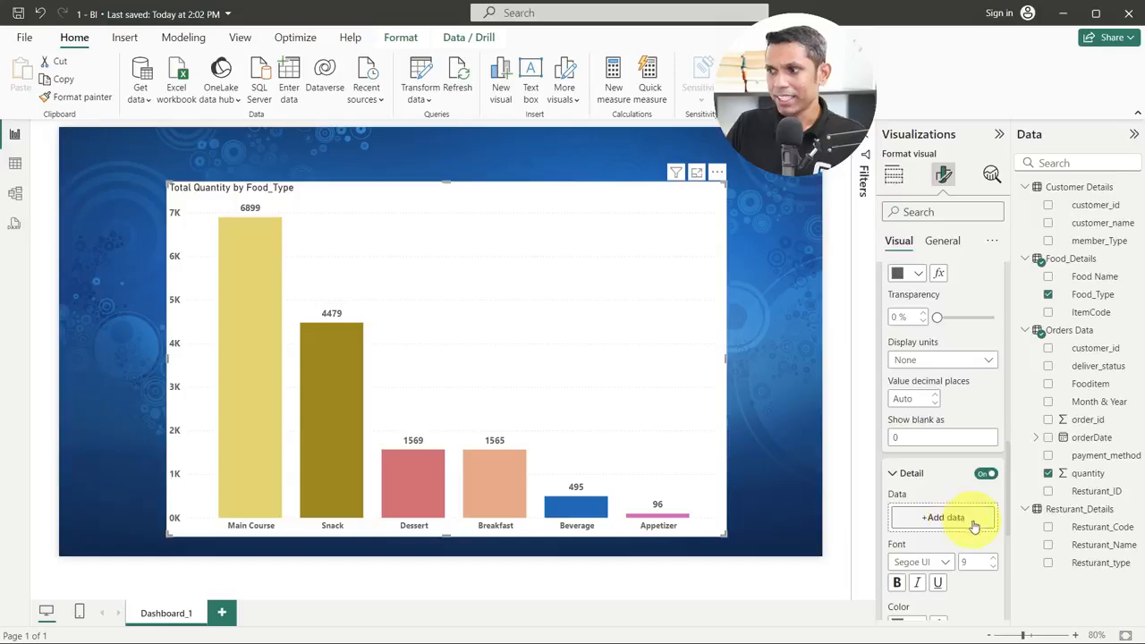
{"action": "scroll", "coordinate": [973, 526], "scroll_direction": "down", "scroll_amount": 2}
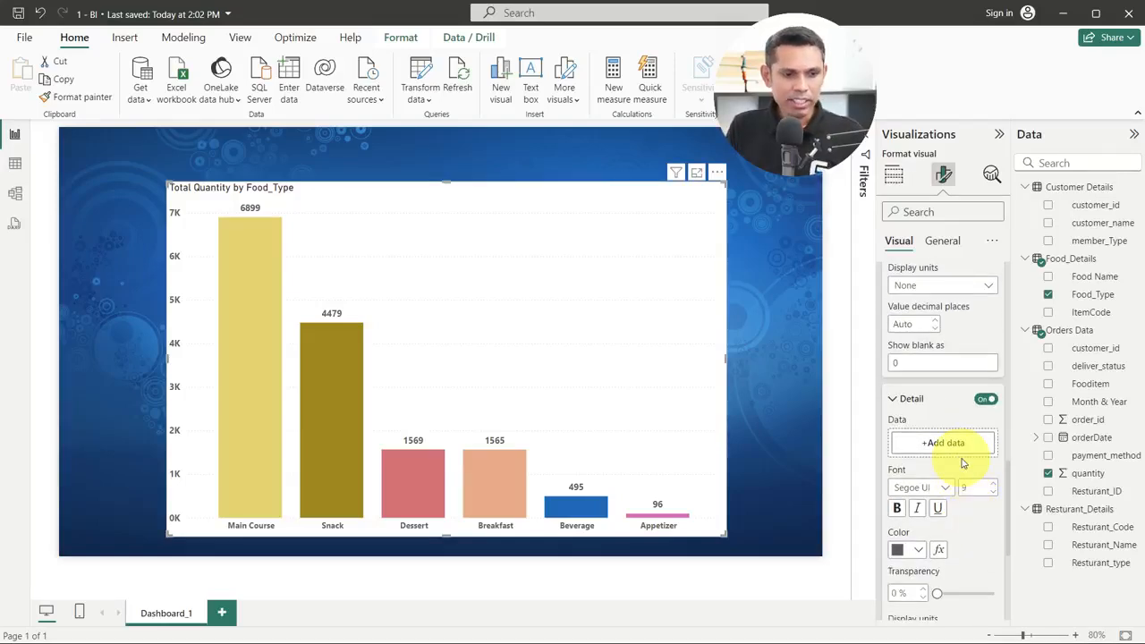
Step: Try Resturant_type and Resturant_Name from Resturant_Details as the data labels' detail field, removing each again
{"action": "left_click", "coordinate": [912, 444]}
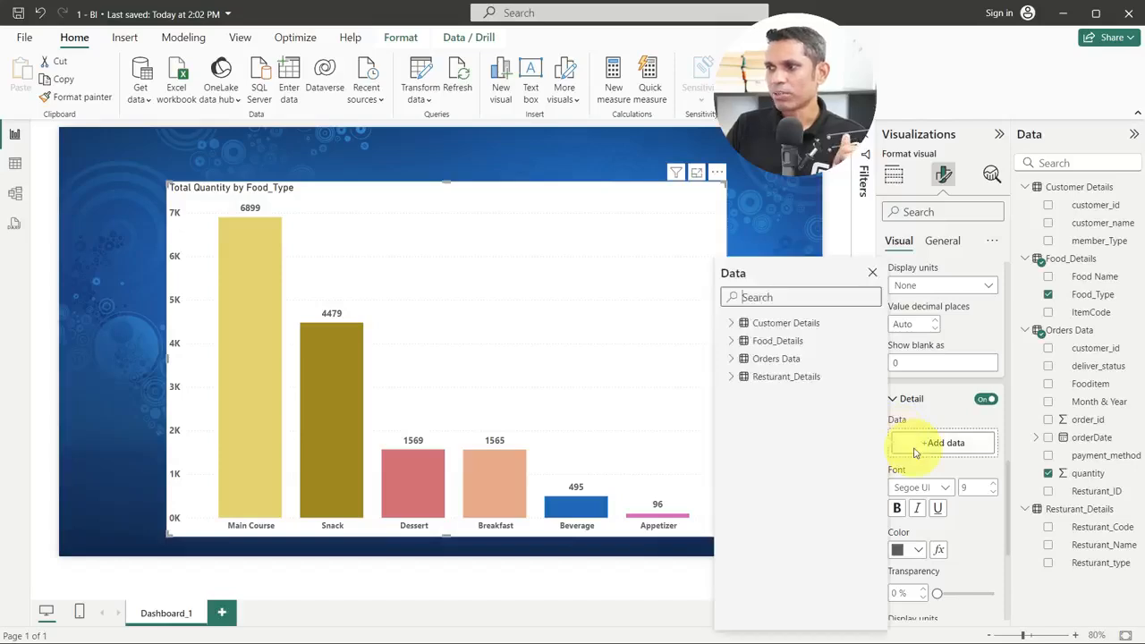
{"action": "left_click", "coordinate": [731, 380]}
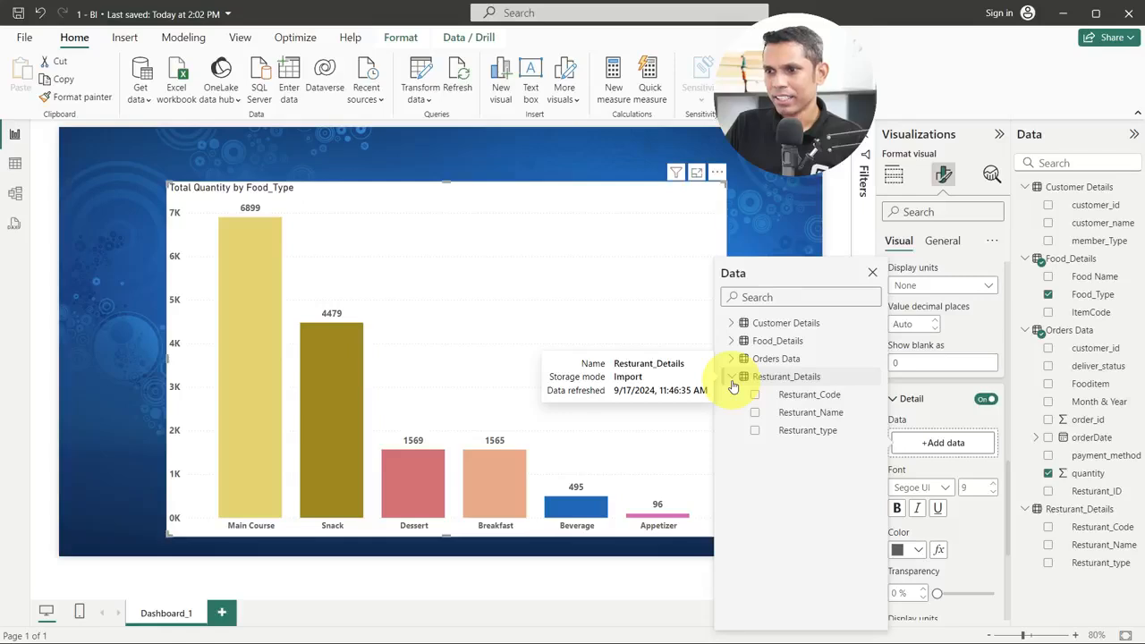
{"action": "left_click", "coordinate": [755, 431]}
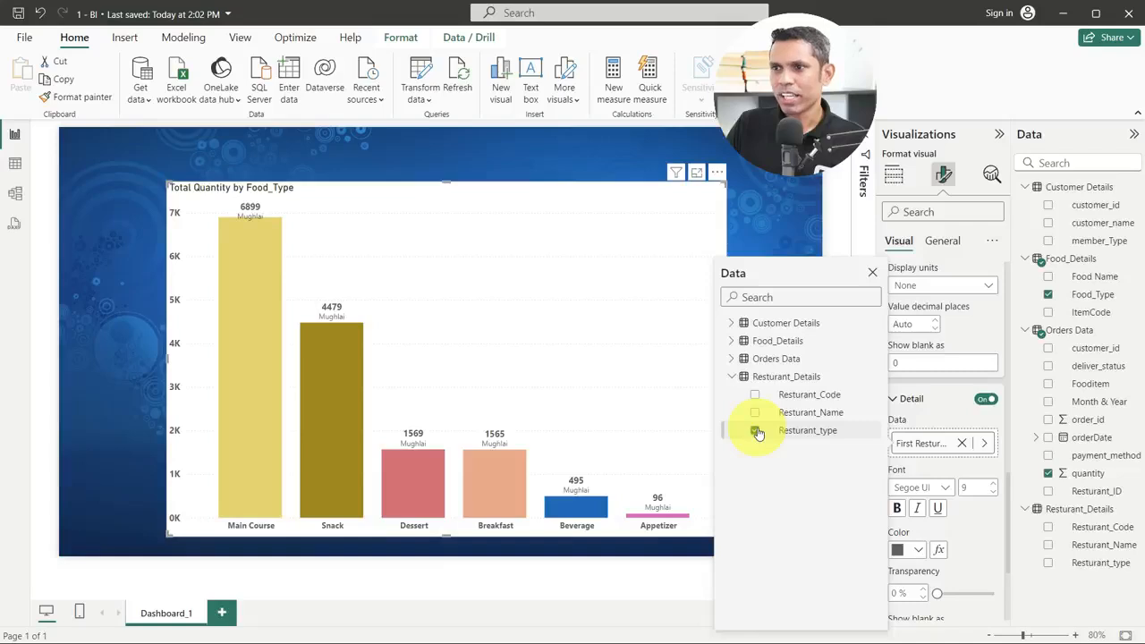
{"action": "left_click", "coordinate": [756, 431]}
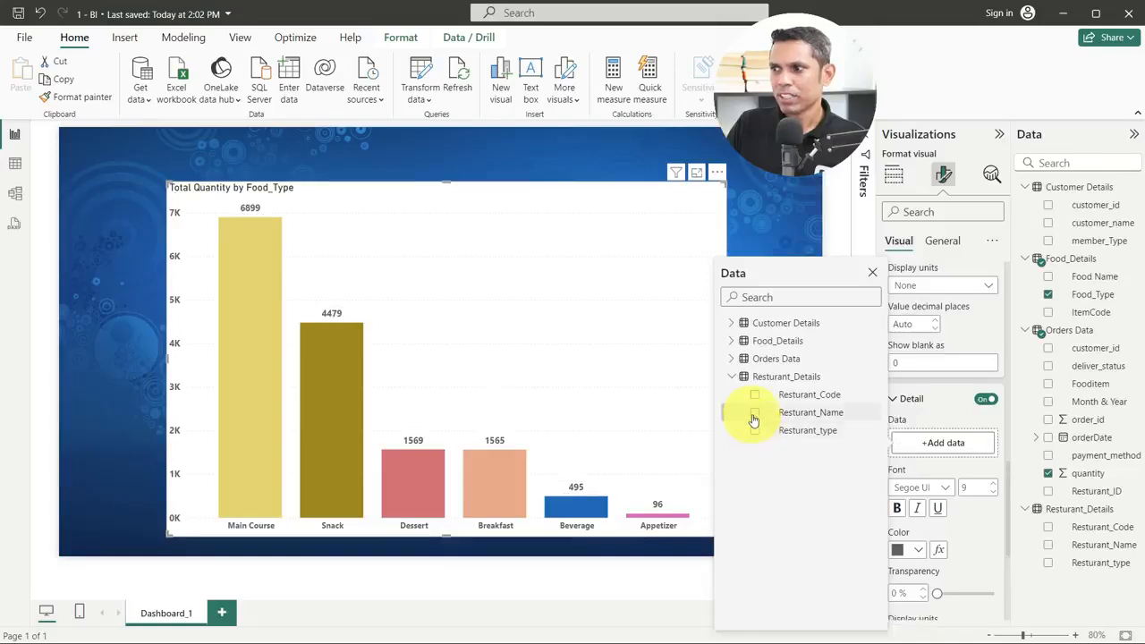
{"action": "left_click", "coordinate": [754, 414]}
{"action": "left_click", "coordinate": [753, 414]}
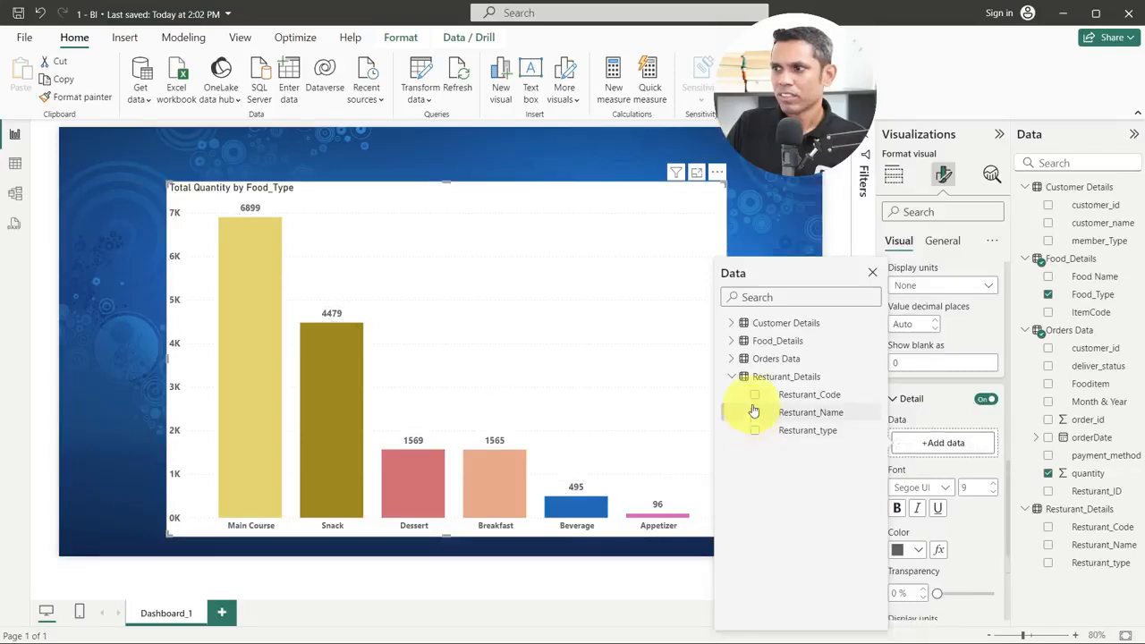
Step: Try Food_Type from Food_Details as the data labels' detail field, adding and removing it repeatedly, and leave the field empty
{"action": "left_click", "coordinate": [732, 377]}
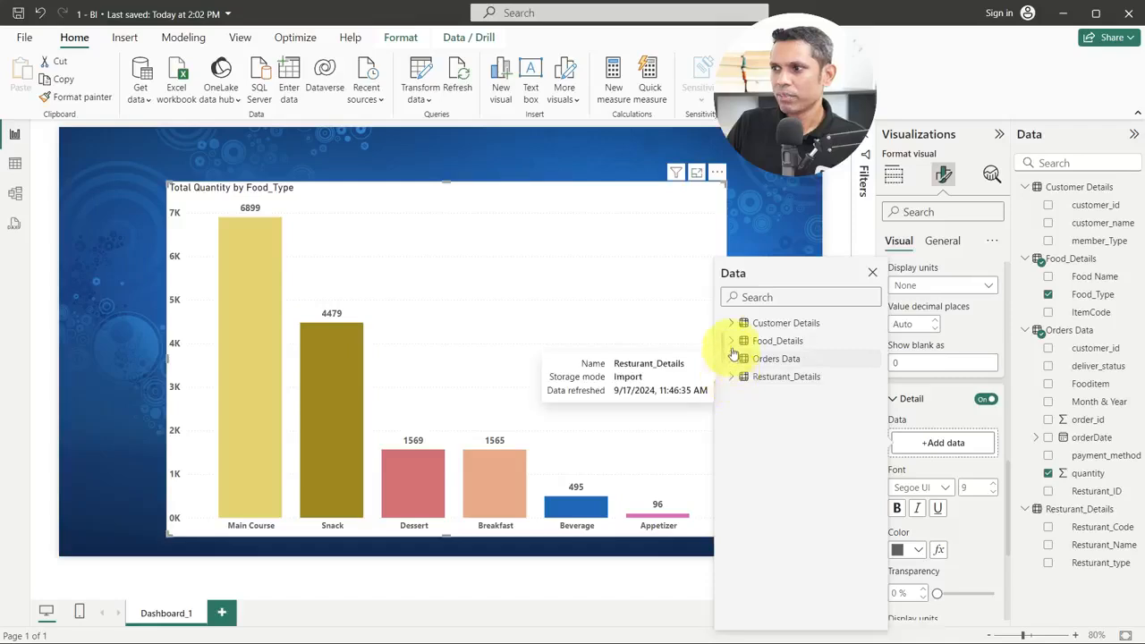
{"action": "left_click", "coordinate": [732, 341]}
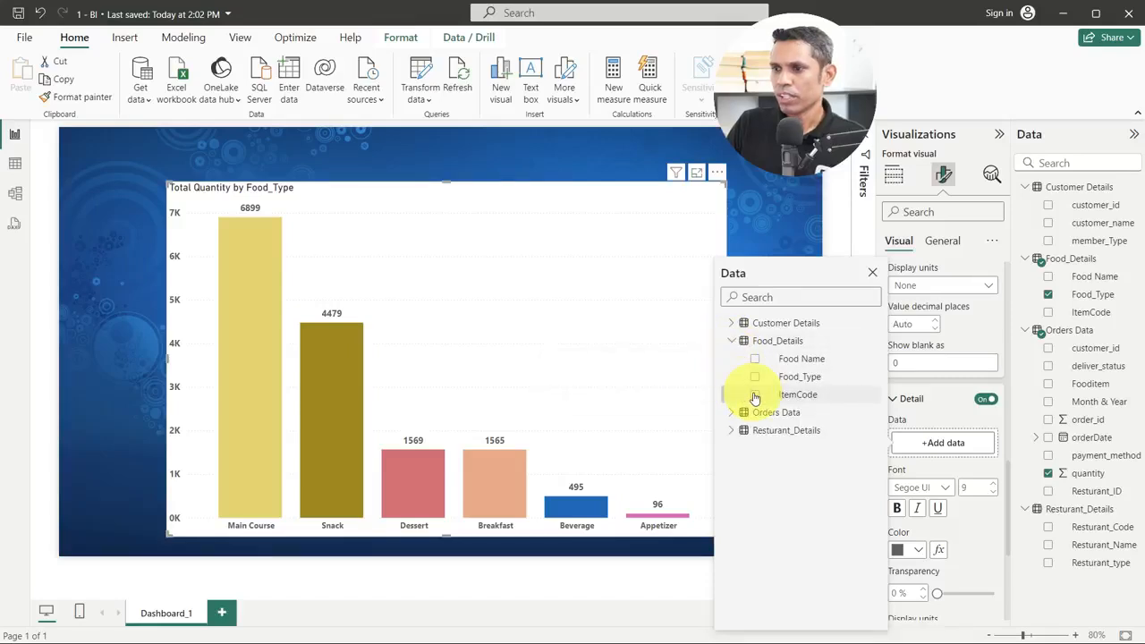
{"action": "left_click", "coordinate": [755, 378]}
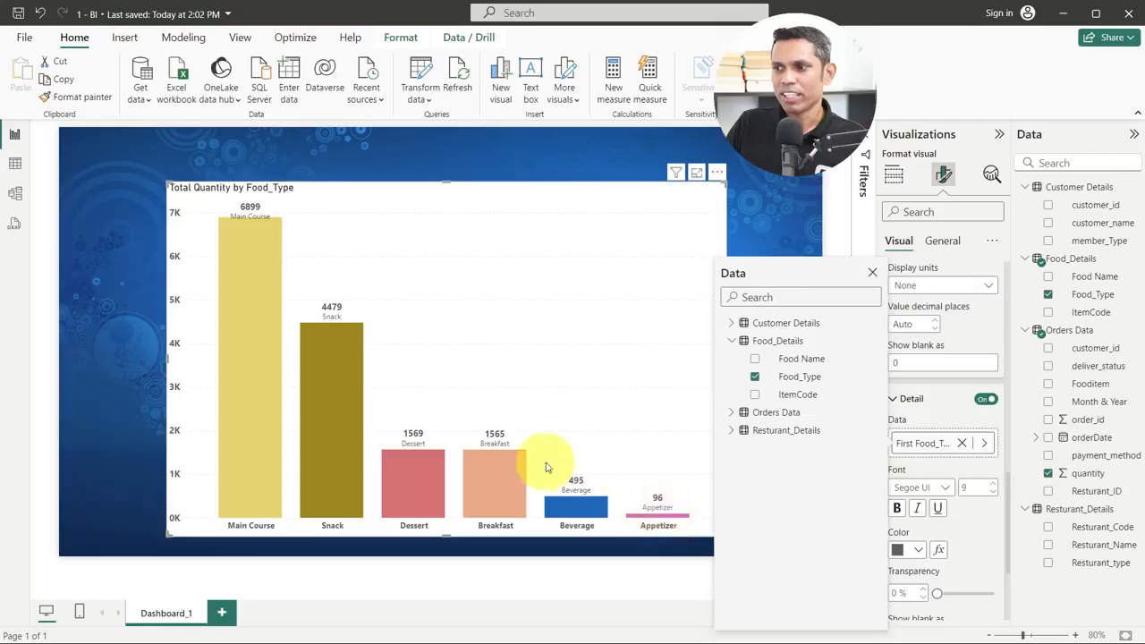
{"action": "left_click", "coordinate": [757, 378]}
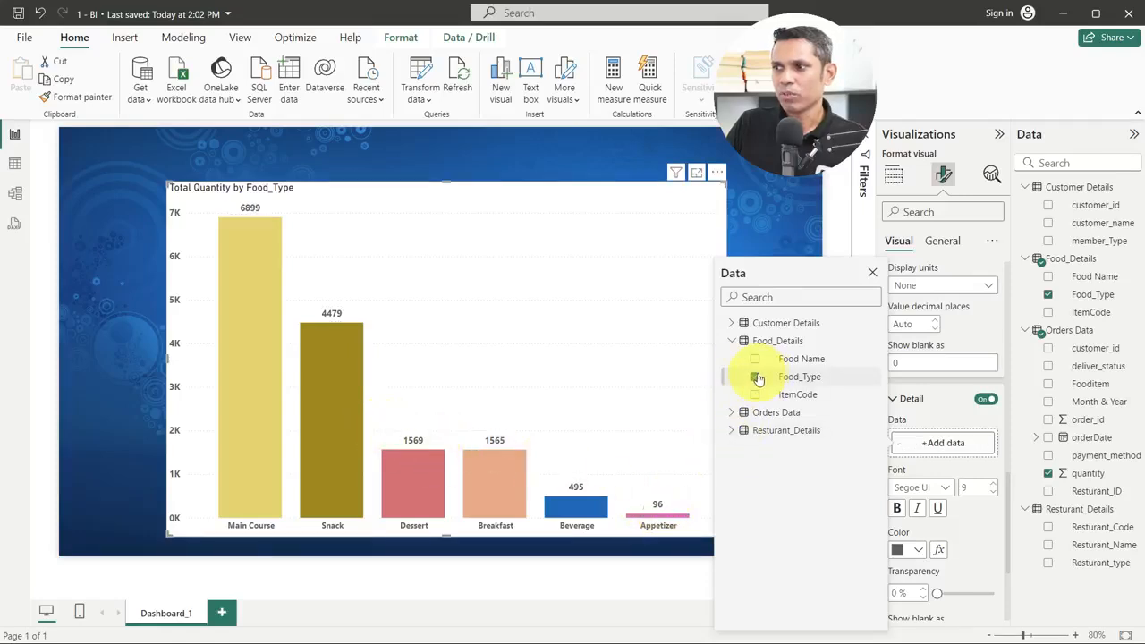
{"action": "left_click", "coordinate": [757, 377]}
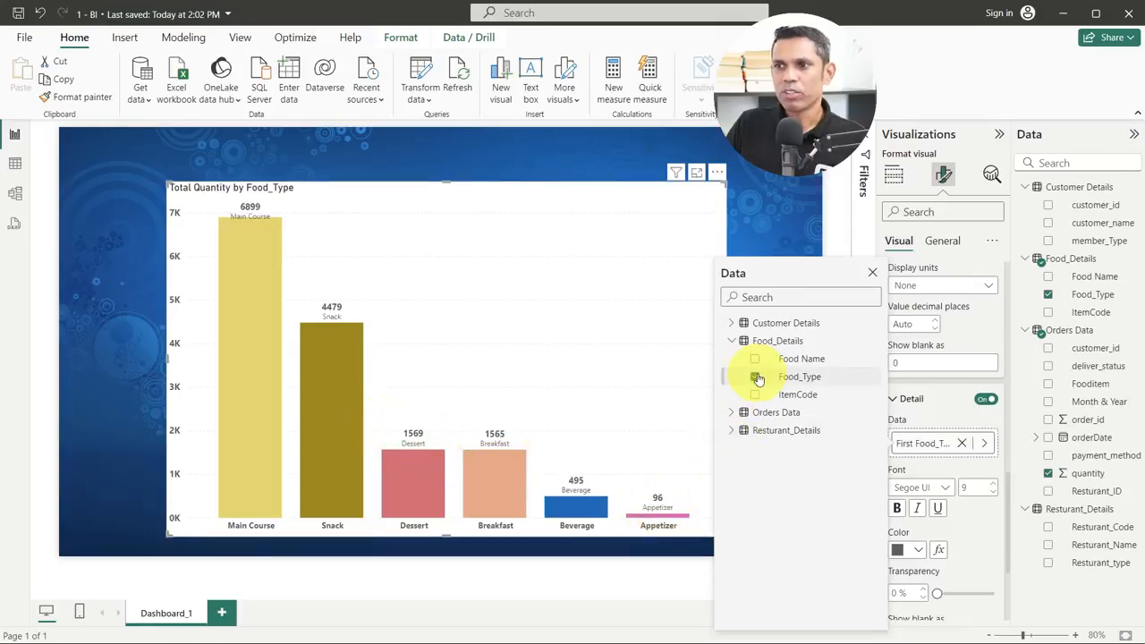
{"action": "left_click", "coordinate": [757, 378]}
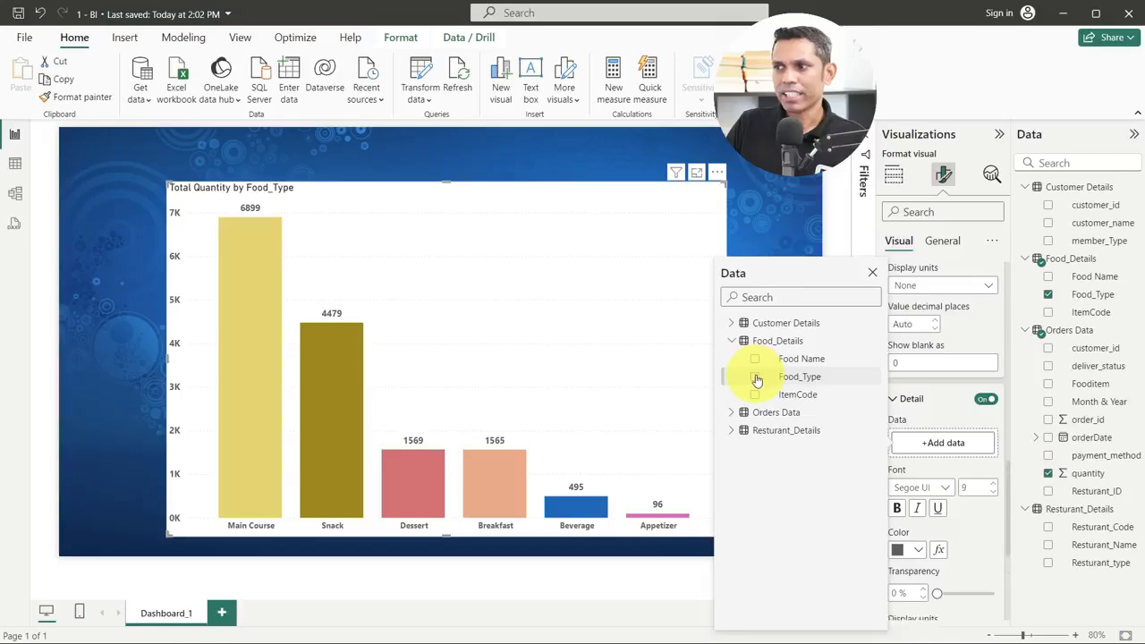
{"action": "left_click", "coordinate": [756, 378]}
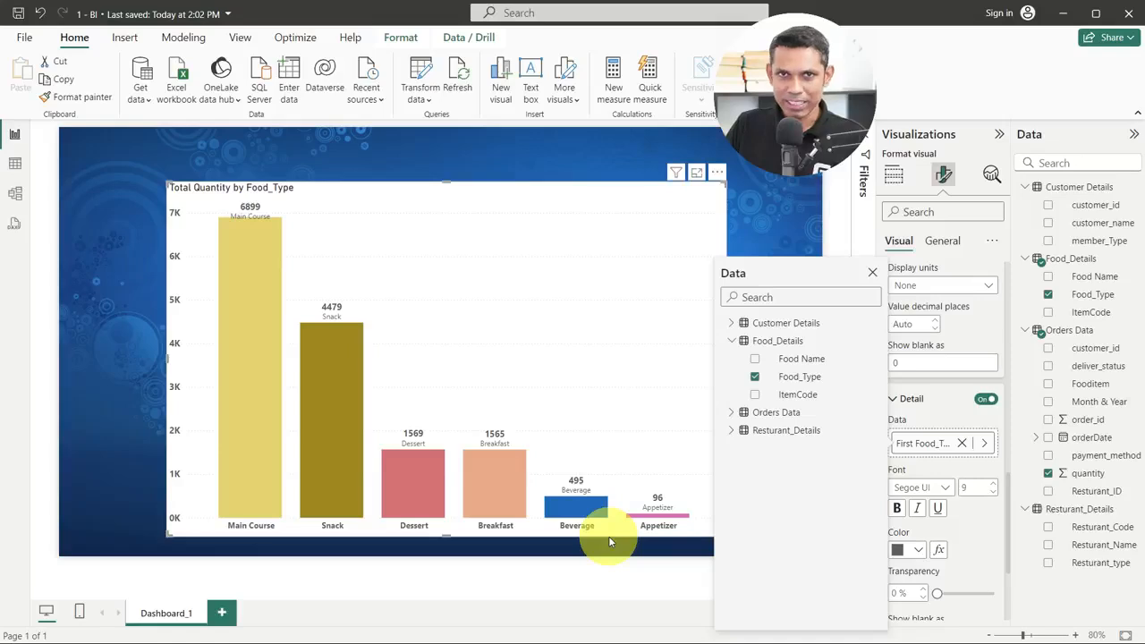
{"action": "left_click", "coordinate": [872, 273]}
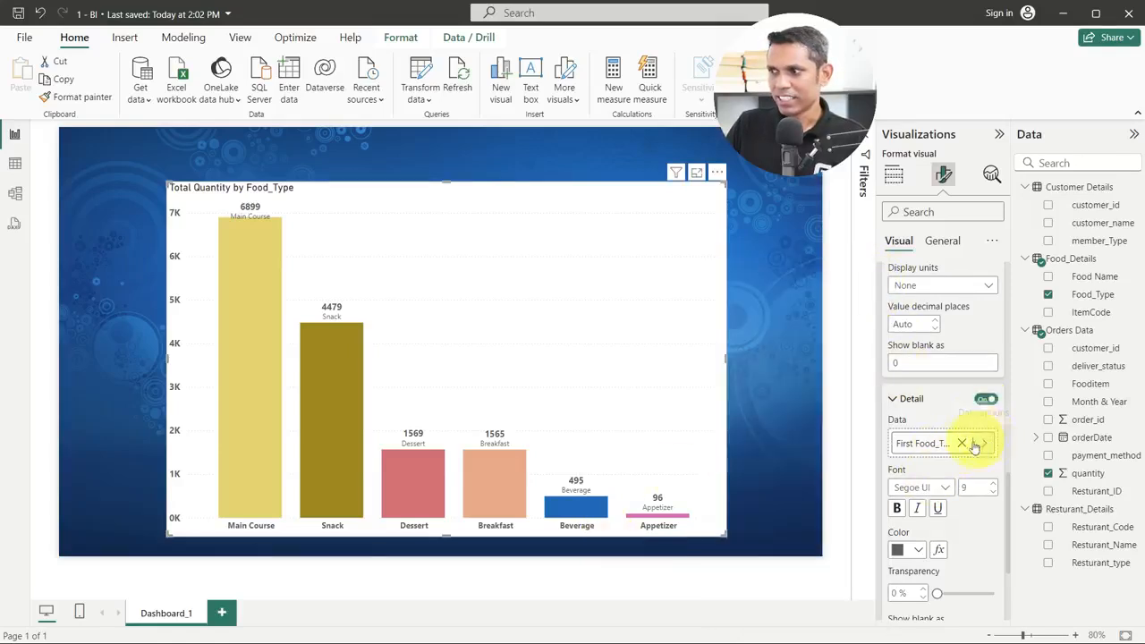
{"action": "left_click", "coordinate": [961, 443]}
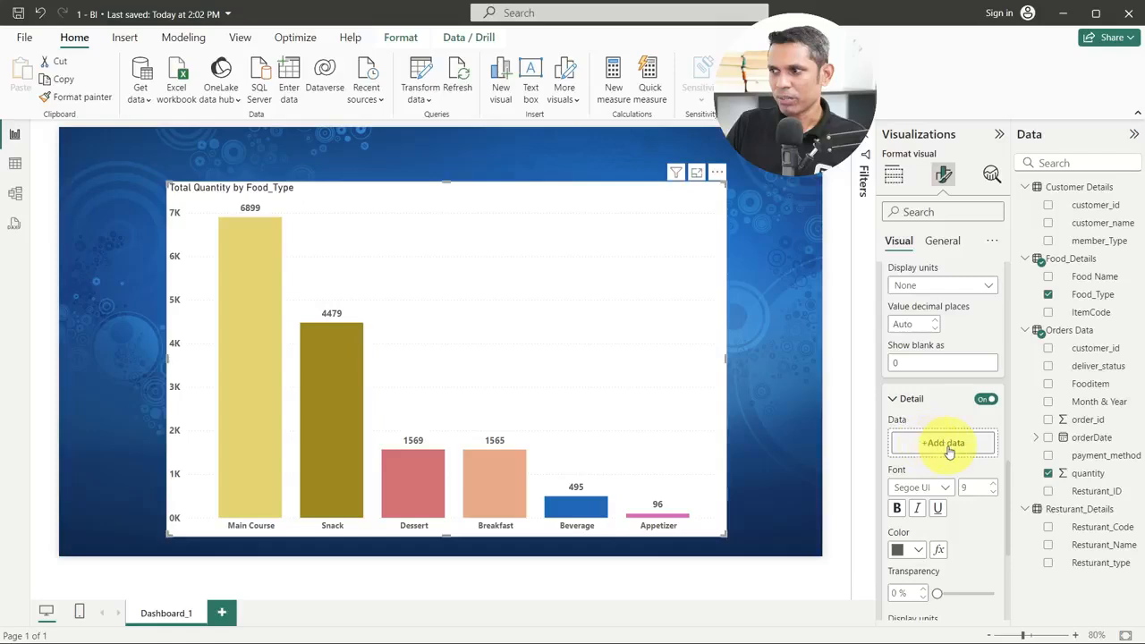
Step: Add Food_Type to the label detail once more and remove it, switching Detail off
{"action": "left_click", "coordinate": [946, 445]}
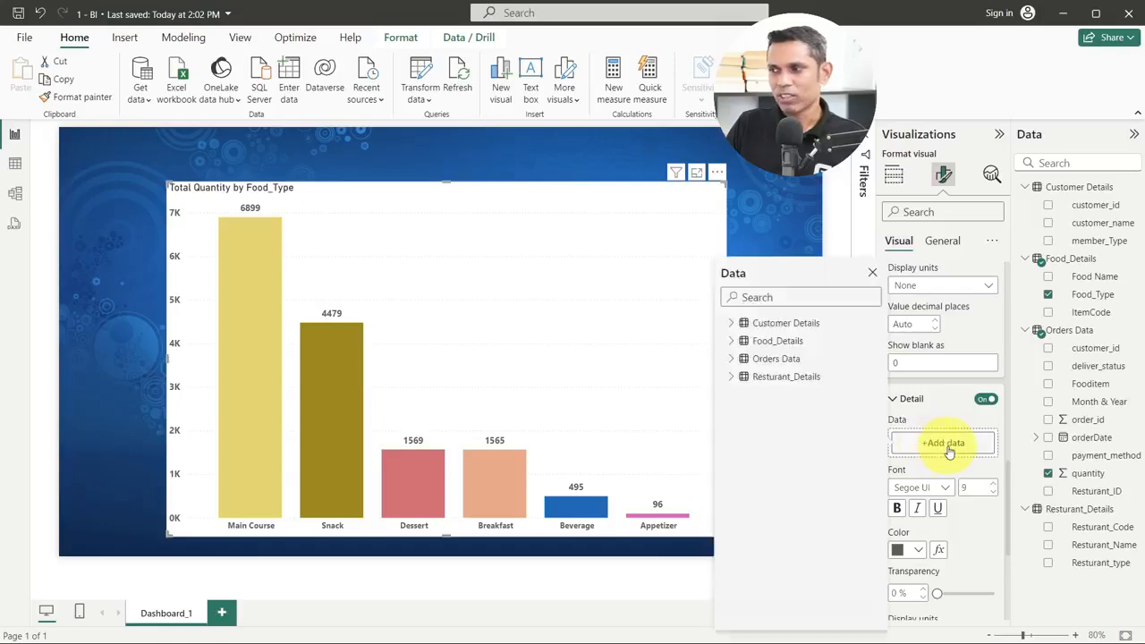
{"action": "left_click", "coordinate": [729, 347]}
{"action": "left_click", "coordinate": [754, 379]}
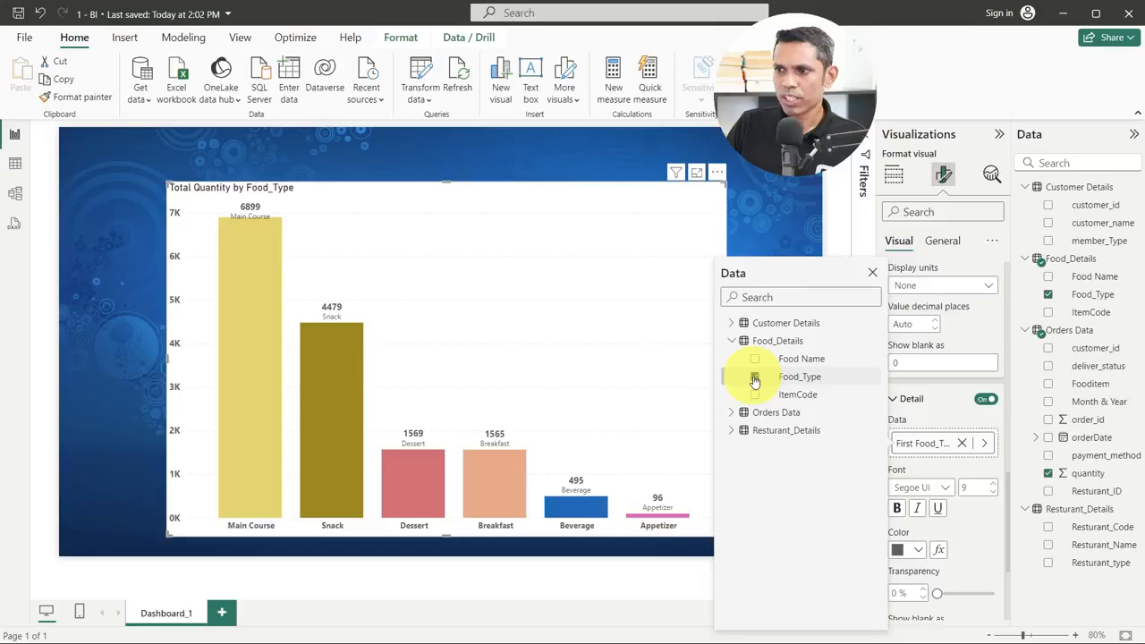
{"action": "left_click", "coordinate": [754, 379]}
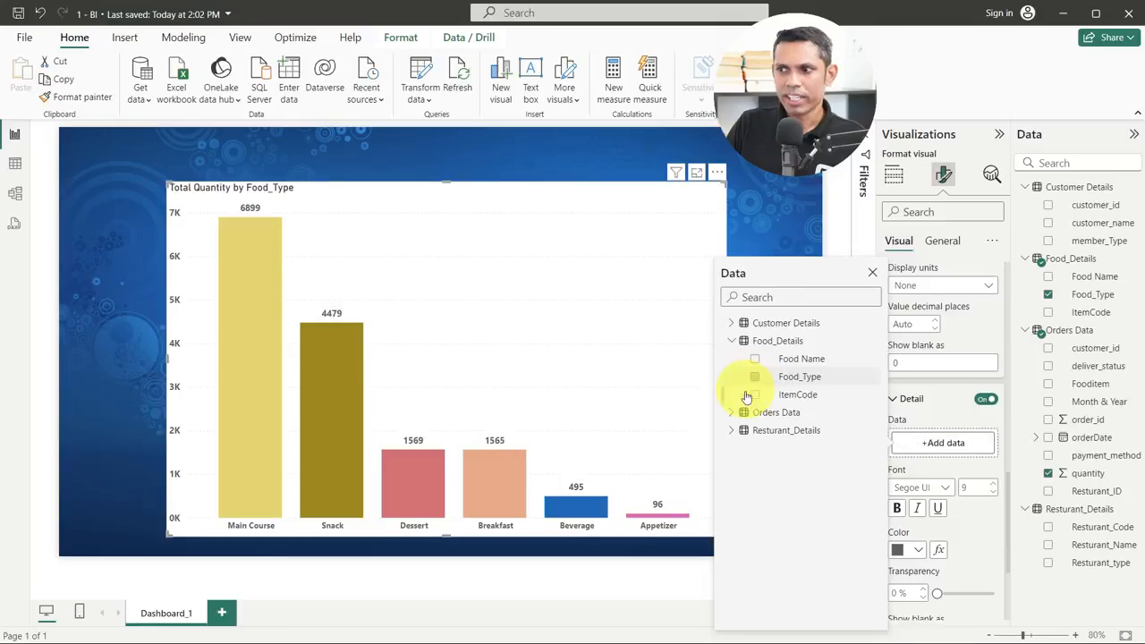
{"action": "left_click", "coordinate": [872, 273]}
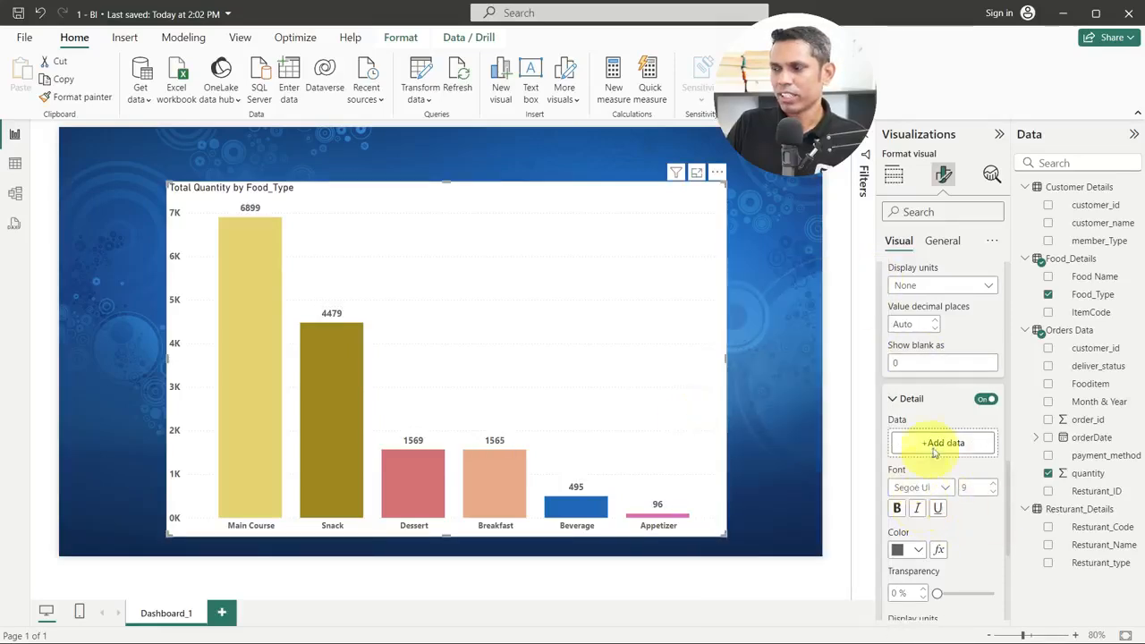
{"action": "left_click", "coordinate": [985, 399]}
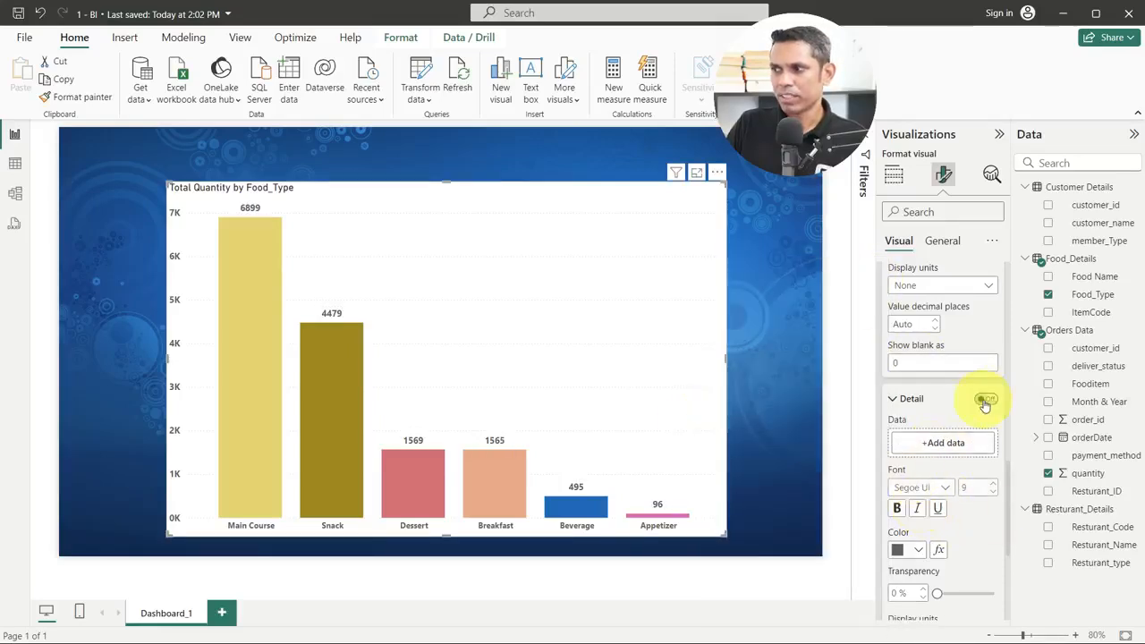
Step: Collapse the Detail settings, expand the data labels' Background settings and switch the background on
{"action": "left_click", "coordinate": [905, 404]}
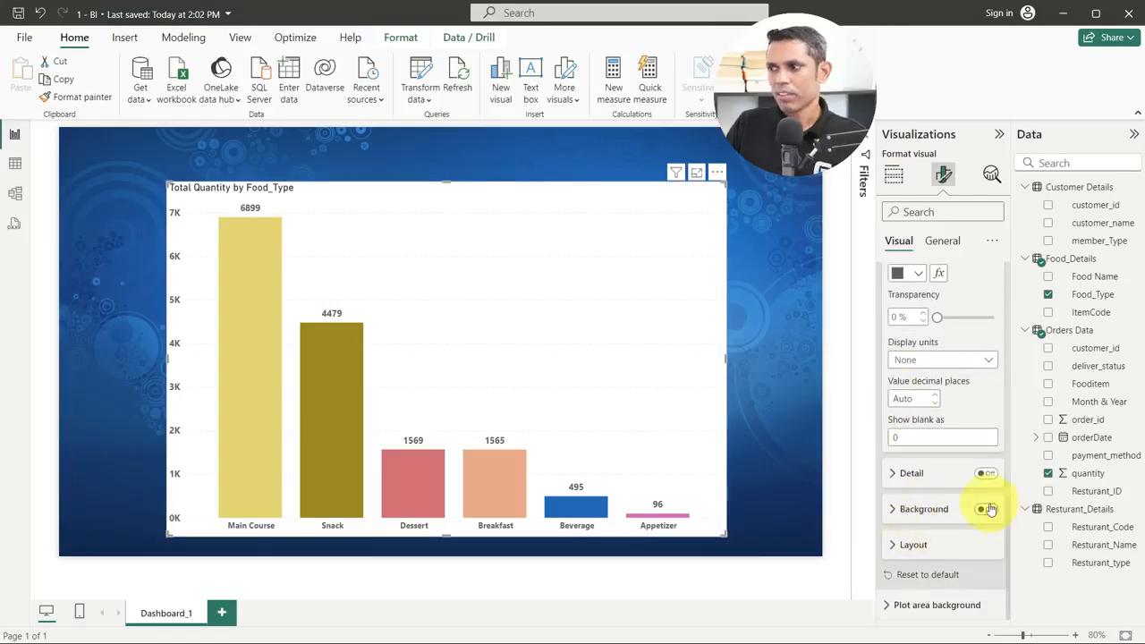
{"action": "left_click", "coordinate": [916, 510]}
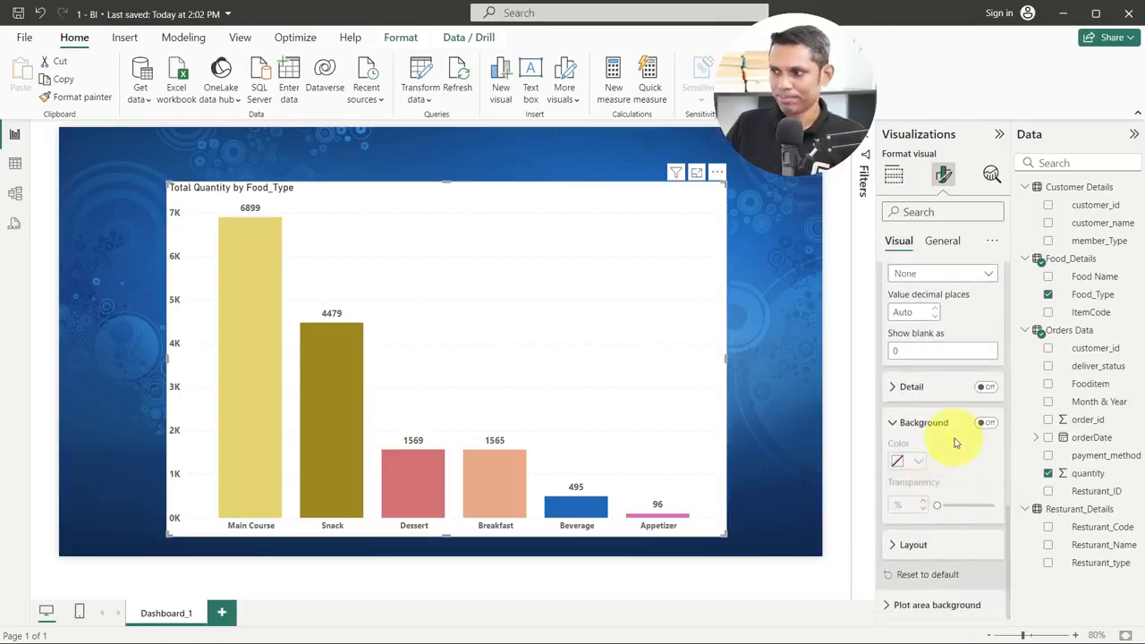
{"action": "left_click", "coordinate": [985, 425]}
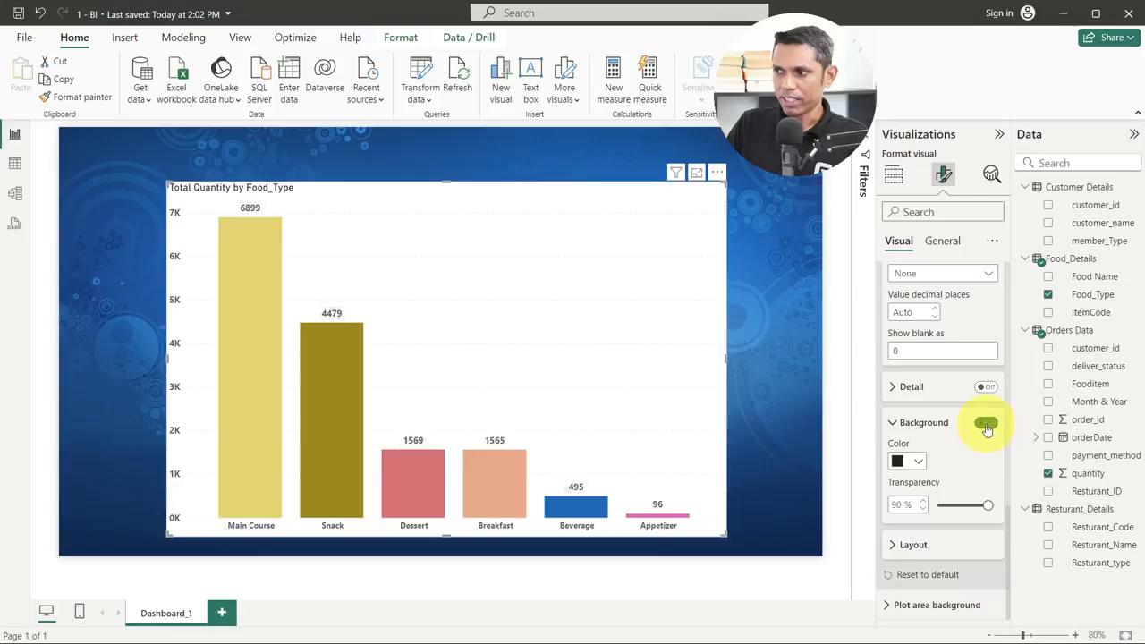
{"action": "left_click", "coordinate": [987, 426]}
{"action": "left_click", "coordinate": [987, 426]}
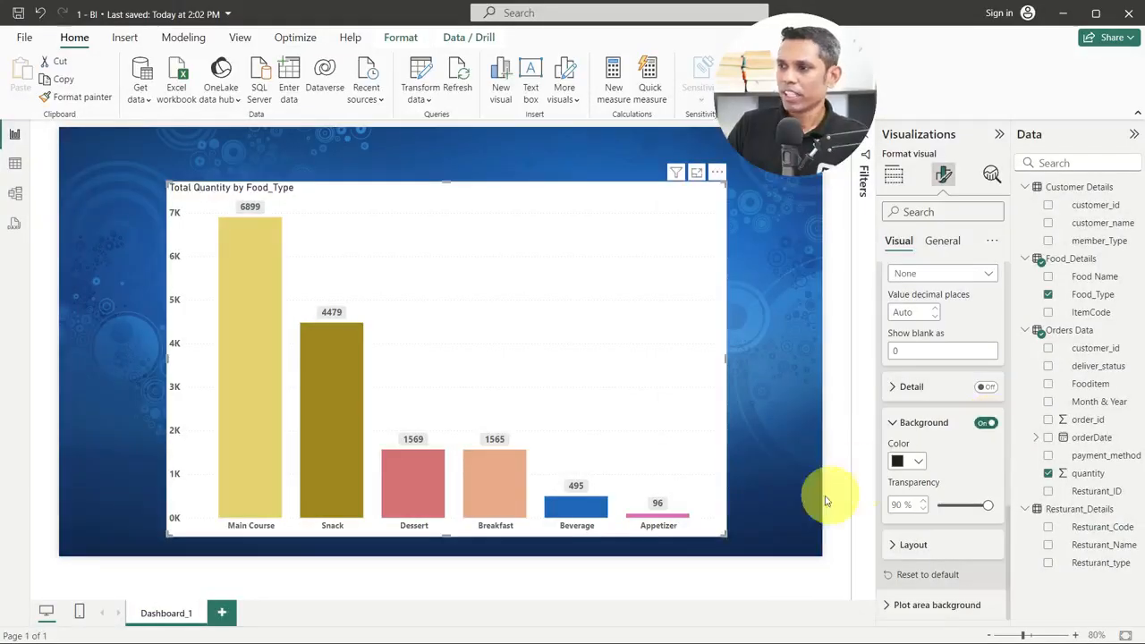
Step: Try a light gray label background, settle on the dark gray theme color, and set its transparency to 0%
{"action": "left_click", "coordinate": [918, 461]}
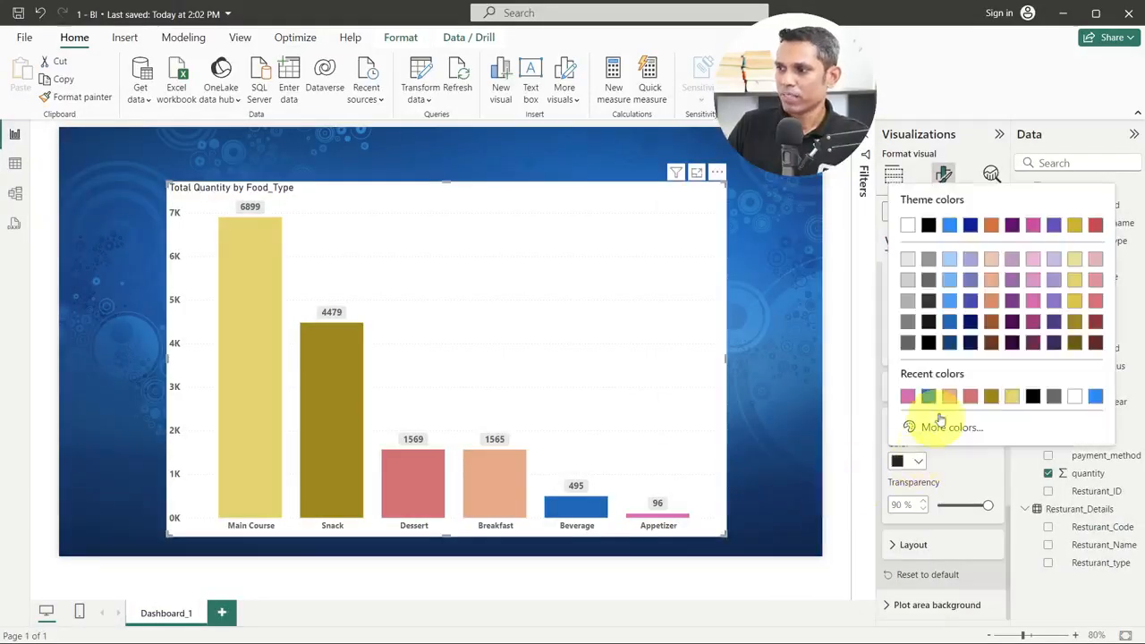
{"action": "left_click", "coordinate": [911, 309]}
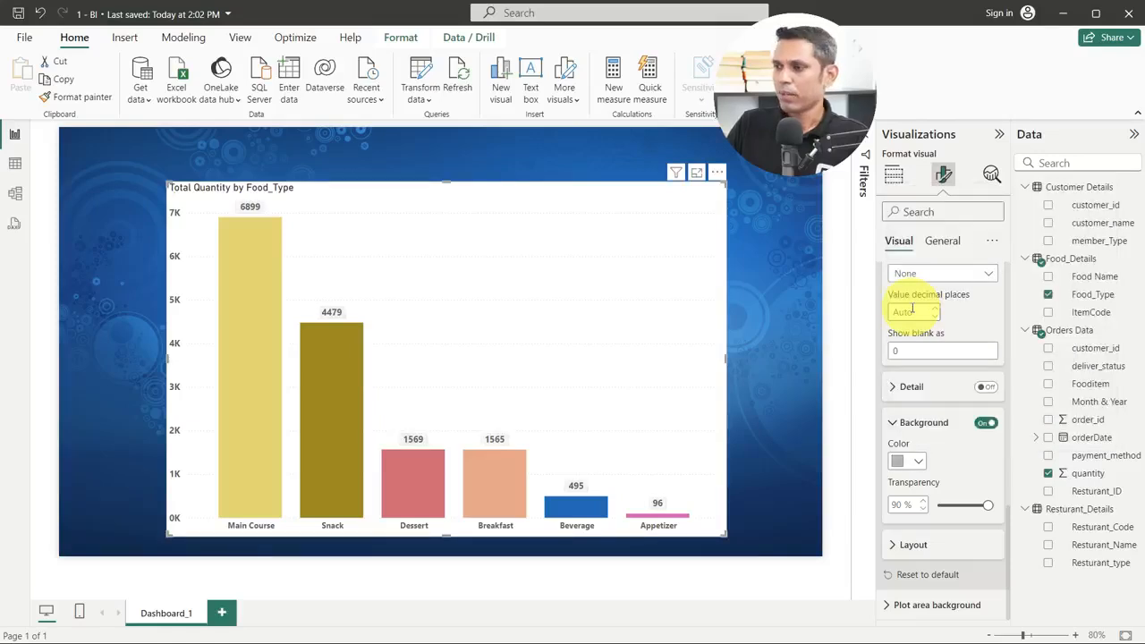
{"action": "left_click", "coordinate": [921, 462]}
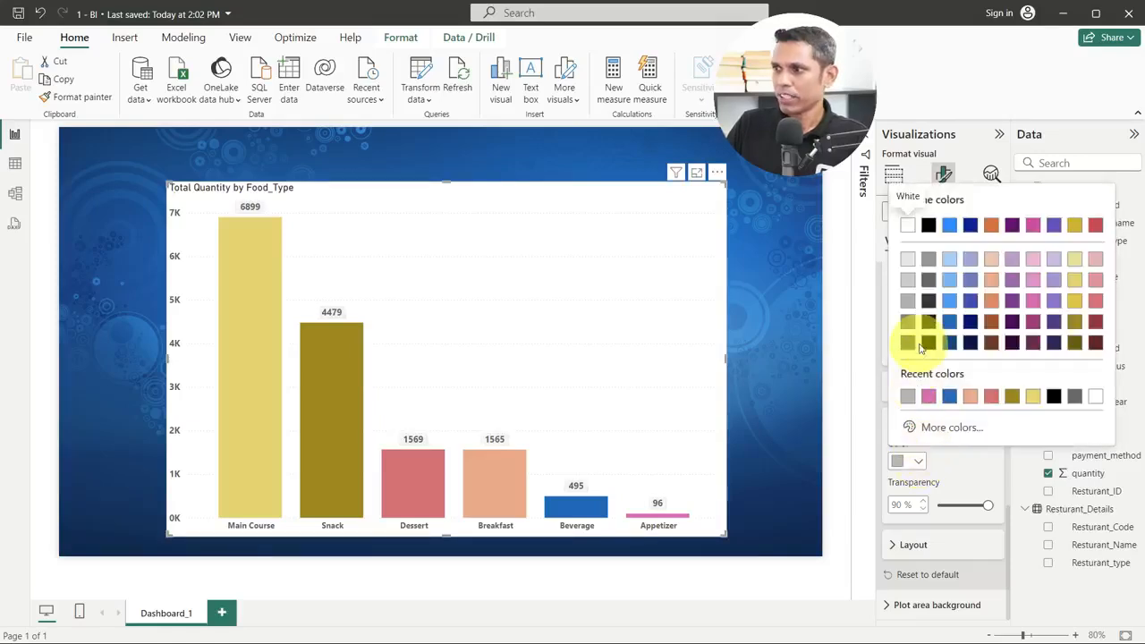
{"action": "left_click", "coordinate": [905, 344]}
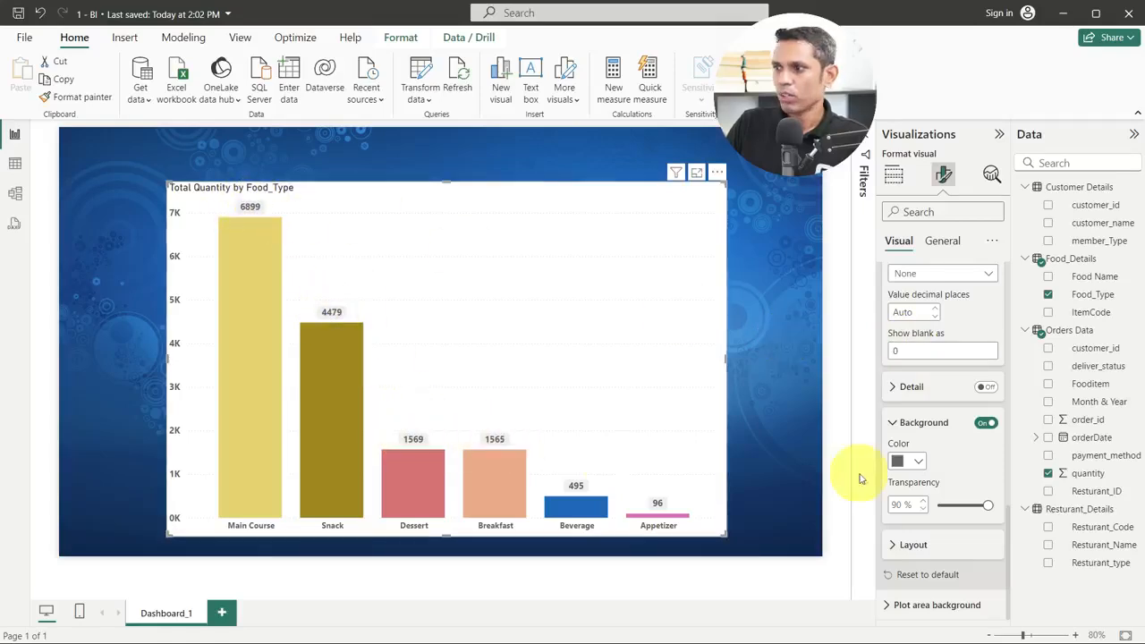
{"action": "left_click_drag", "start_coordinate": [987, 504], "coordinate": [935, 507]}
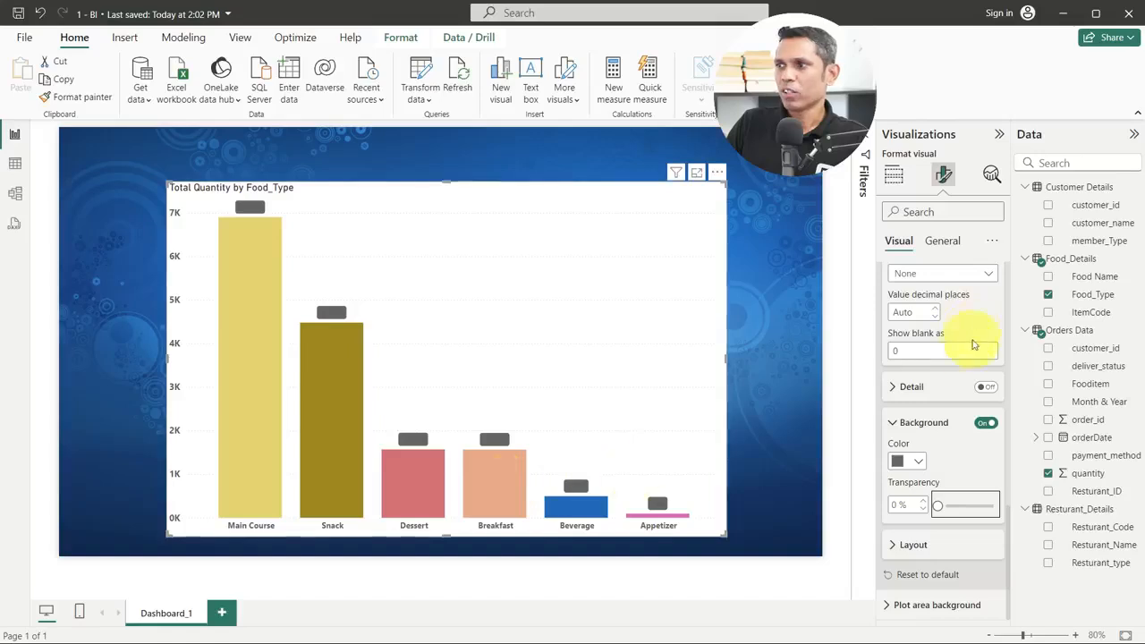
Step: Set the font color of the data label values to white
{"action": "scroll", "coordinate": [973, 345], "scroll_direction": "up", "scroll_amount": 8}
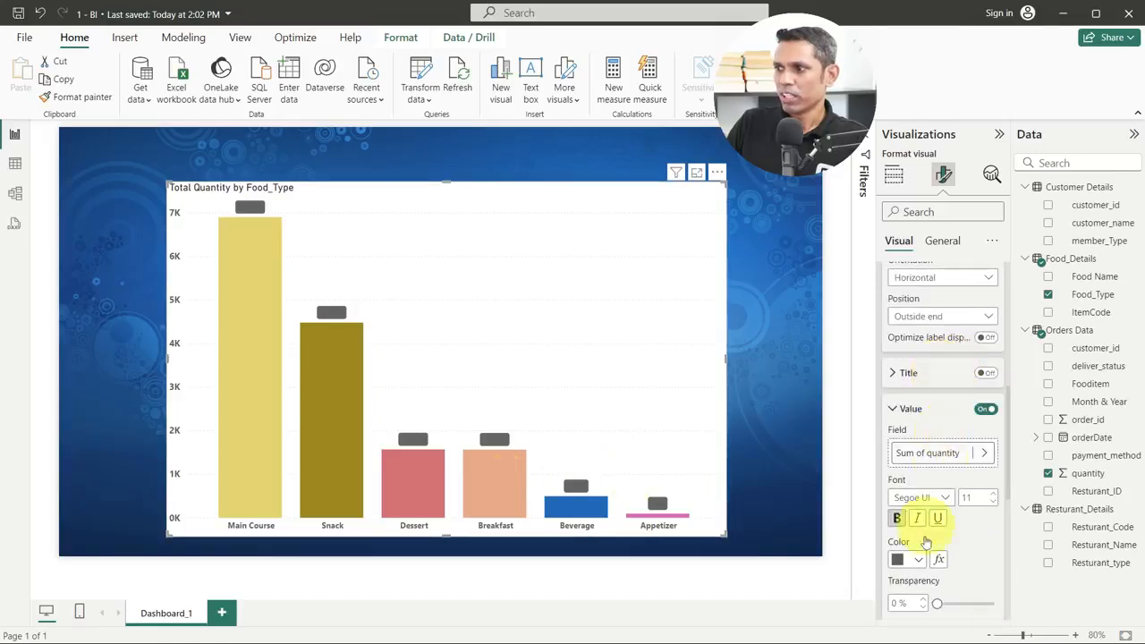
{"action": "left_click", "coordinate": [908, 559]}
{"action": "left_click", "coordinate": [905, 326]}
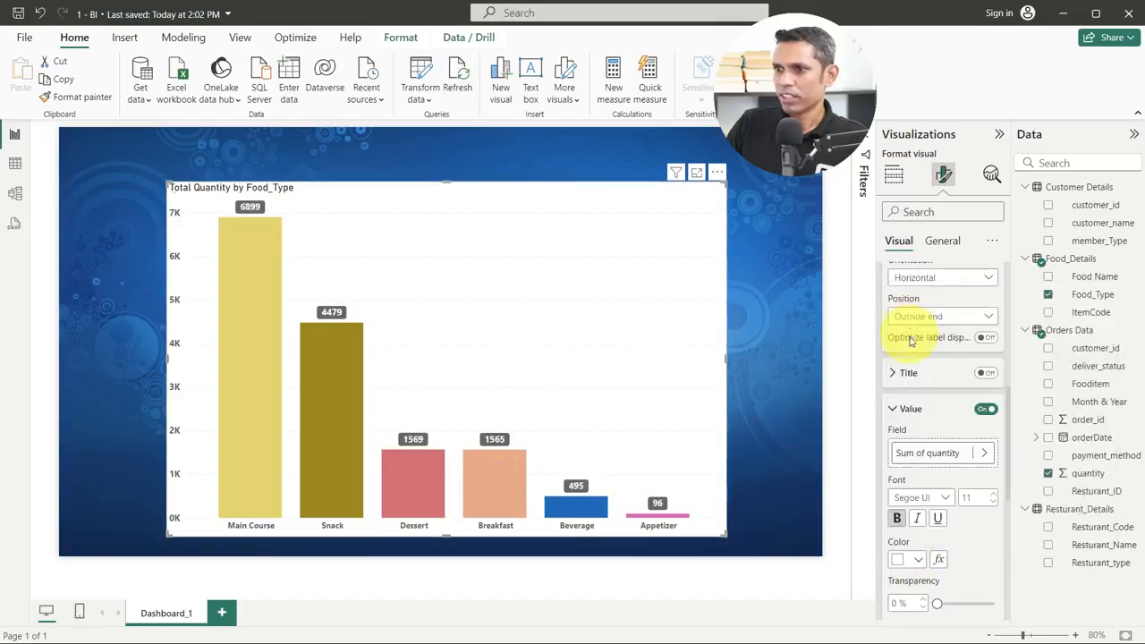
Step: Set the label background's transparency to 27% and compare the labels with the background off and on, leaving it on
{"action": "scroll", "coordinate": [984, 480], "scroll_direction": "down", "scroll_amount": 5}
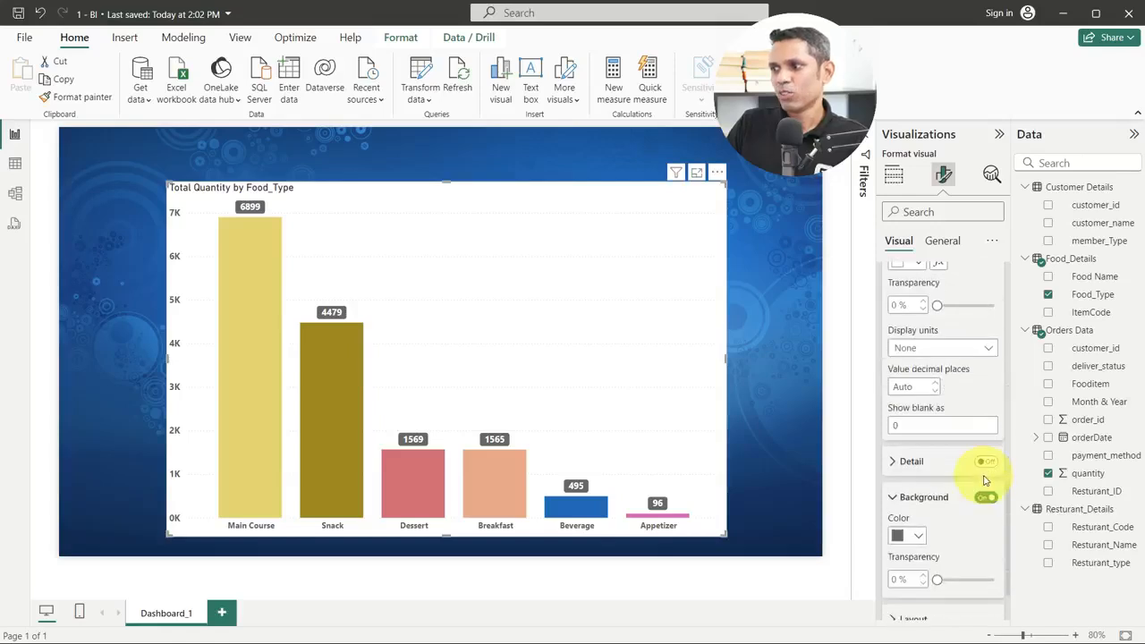
{"action": "scroll", "coordinate": [962, 507], "scroll_direction": "down", "scroll_amount": 1}
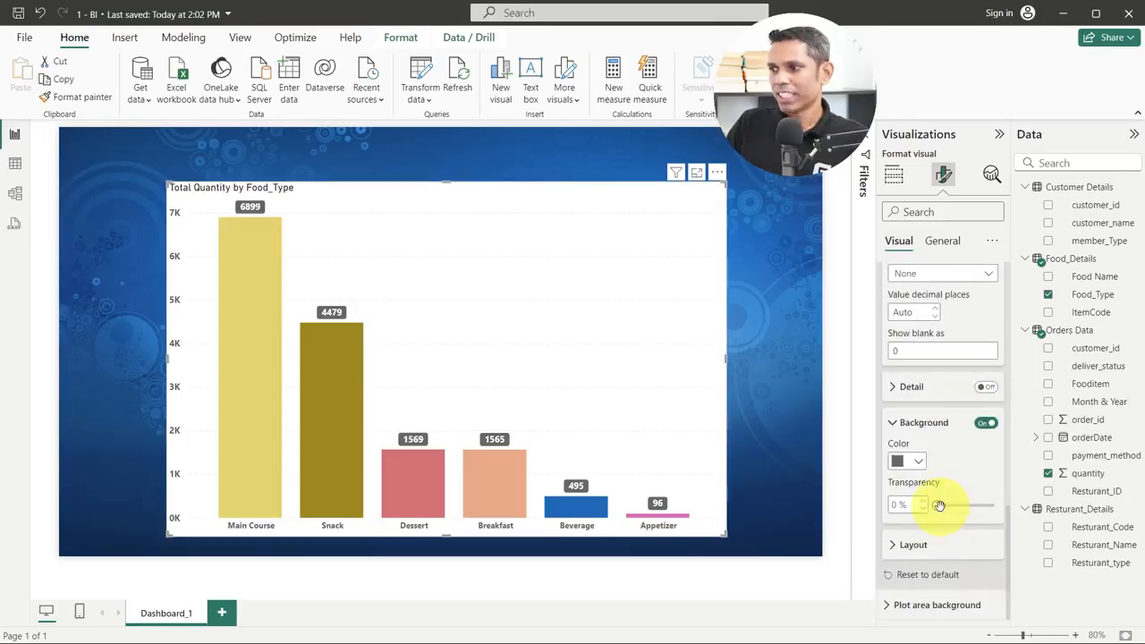
{"action": "left_click_drag", "start_coordinate": [938, 505], "coordinate": [953, 506]}
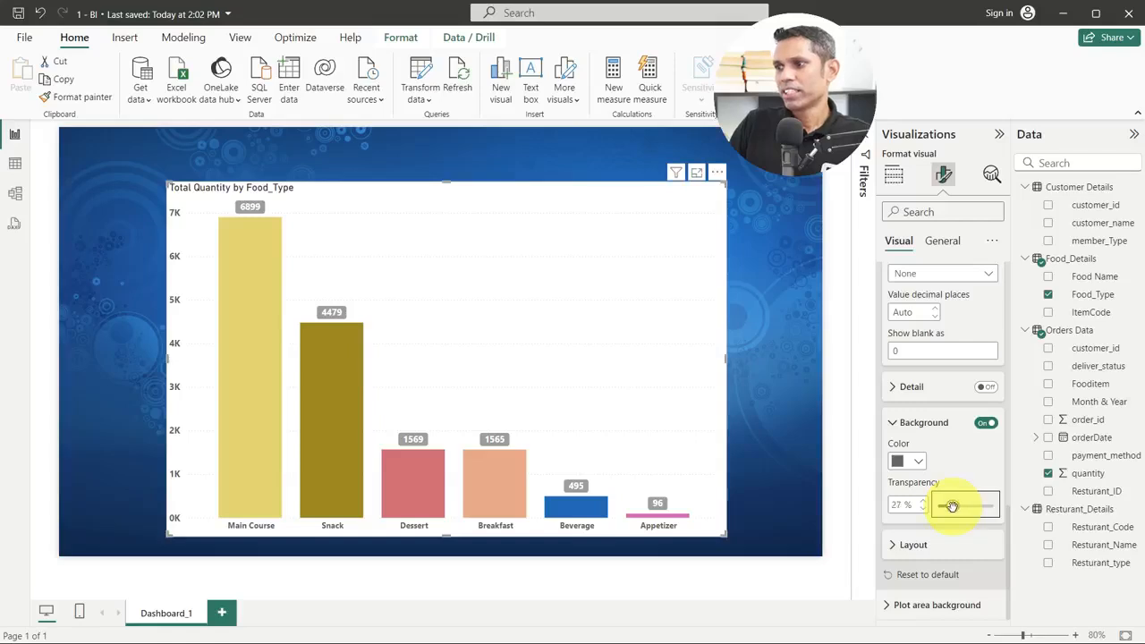
{"action": "left_click", "coordinate": [986, 424]}
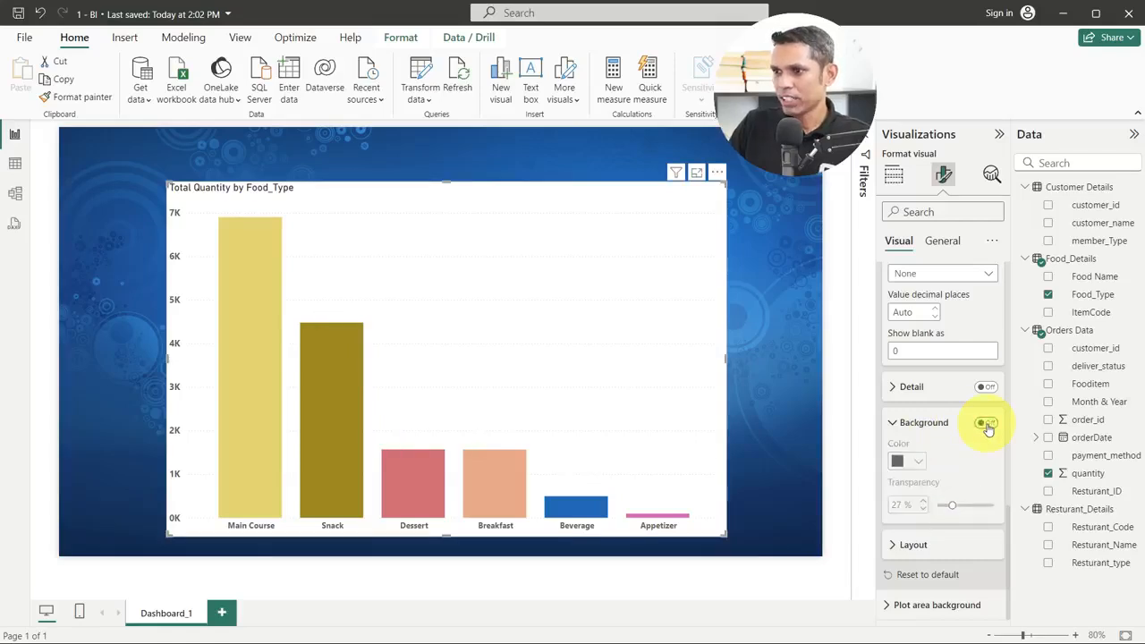
{"action": "left_click", "coordinate": [986, 424]}
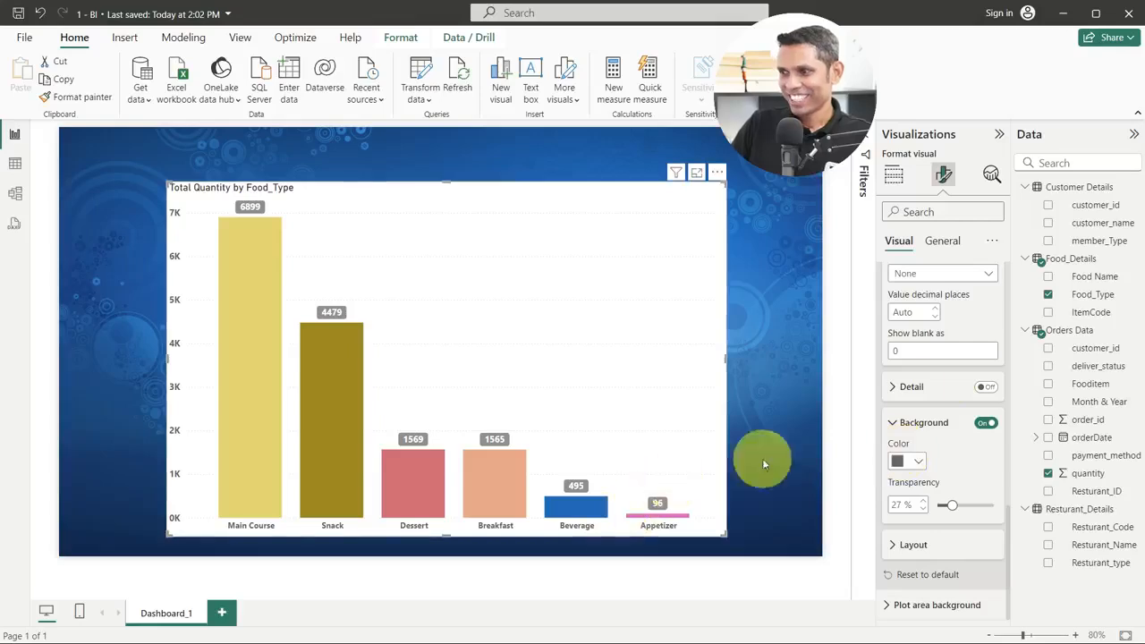
Step: Expand the data labels' Layout settings and set the layout to Single line
{"action": "scroll", "coordinate": [966, 304], "scroll_direction": "up", "scroll_amount": 5}
{"action": "scroll", "coordinate": [919, 374], "scroll_direction": "up", "scroll_amount": 2}
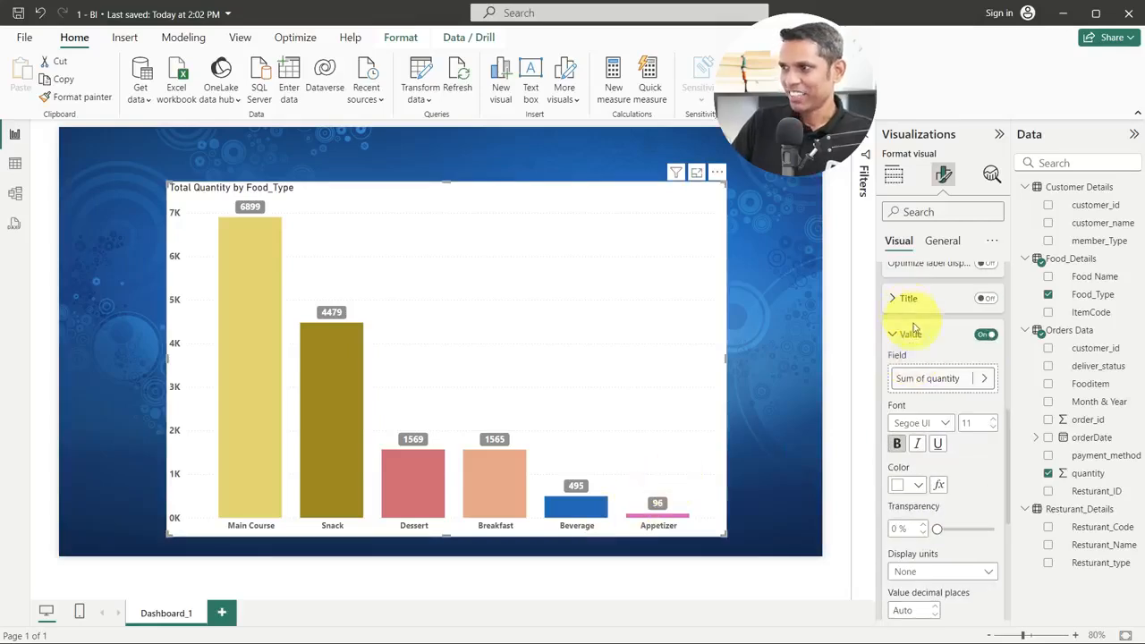
{"action": "scroll", "coordinate": [926, 337], "scroll_direction": "down", "scroll_amount": 7}
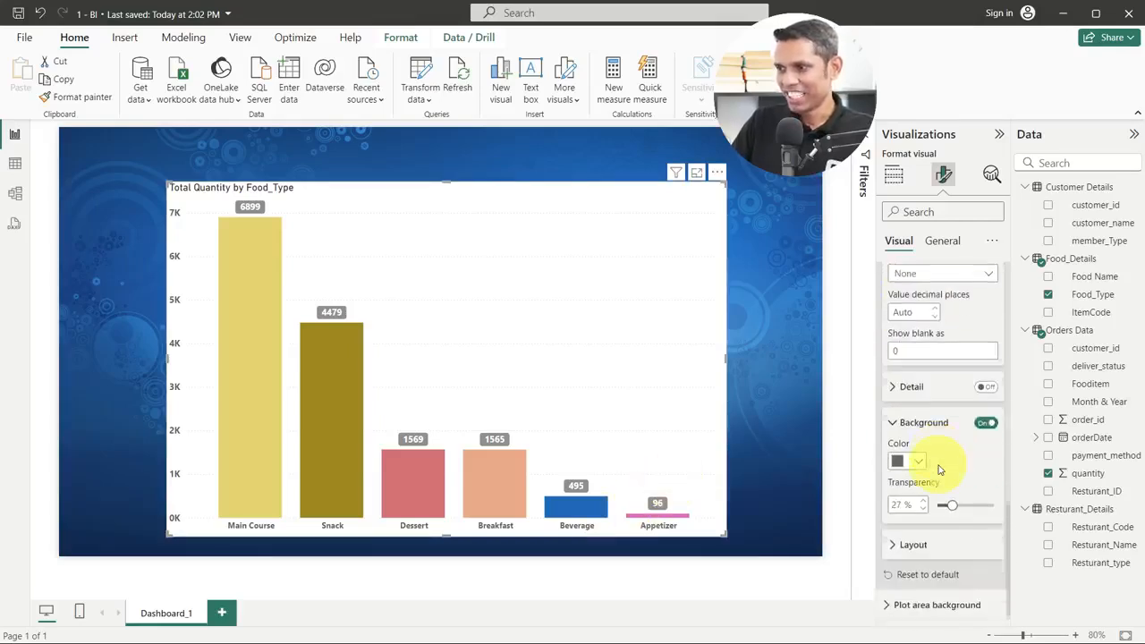
{"action": "left_click", "coordinate": [925, 541]}
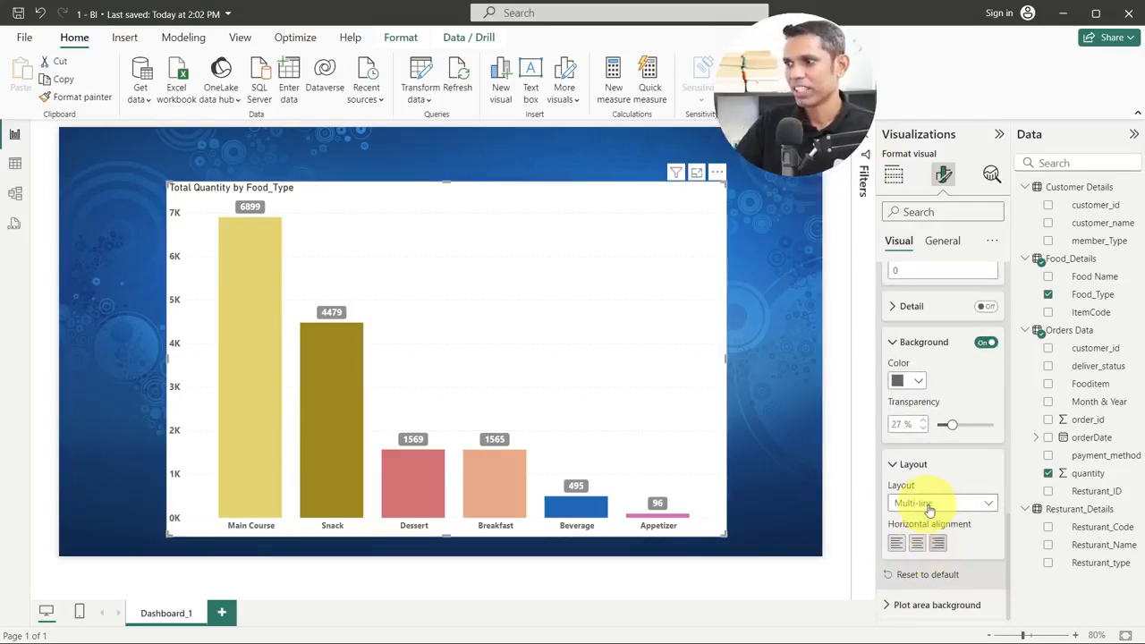
{"action": "left_click", "coordinate": [925, 503]}
{"action": "left_click", "coordinate": [920, 540]}
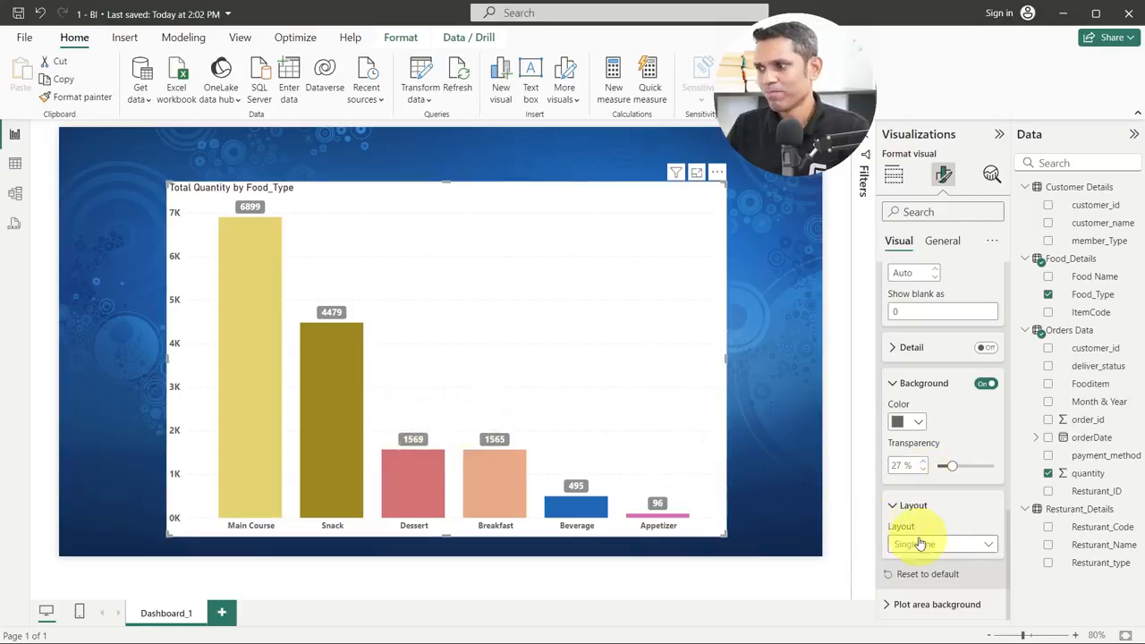
Step: Switch on the data labels' title and set the label layout to Multi-line
{"action": "scroll", "coordinate": [966, 376], "scroll_direction": "up", "scroll_amount": 5}
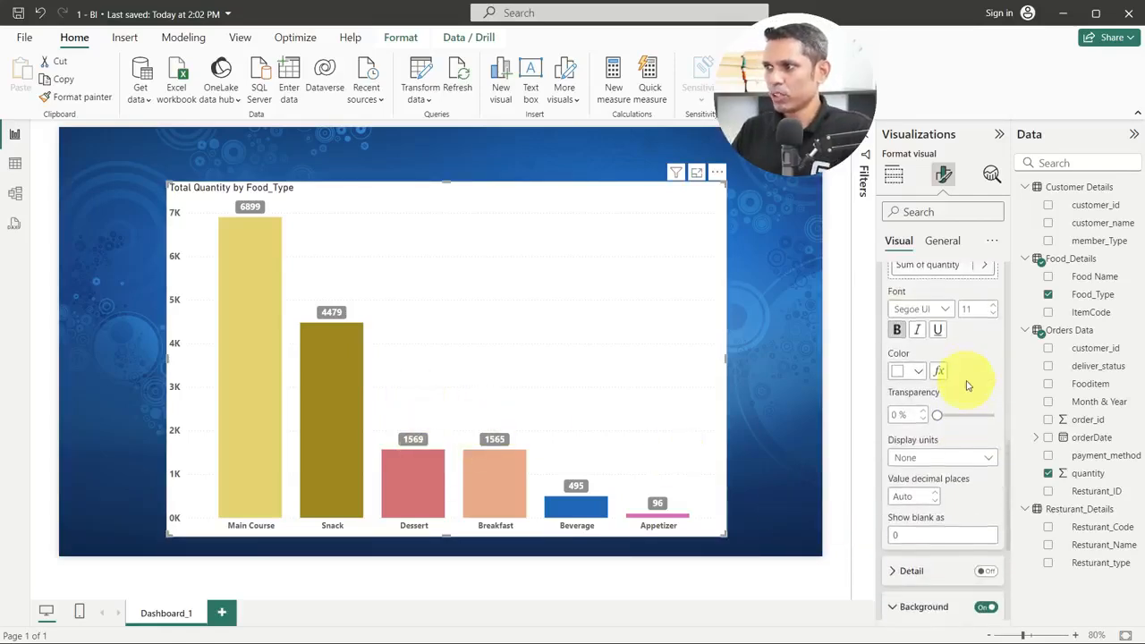
{"action": "scroll", "coordinate": [967, 390], "scroll_direction": "up", "scroll_amount": 2}
{"action": "left_click", "coordinate": [981, 407]}
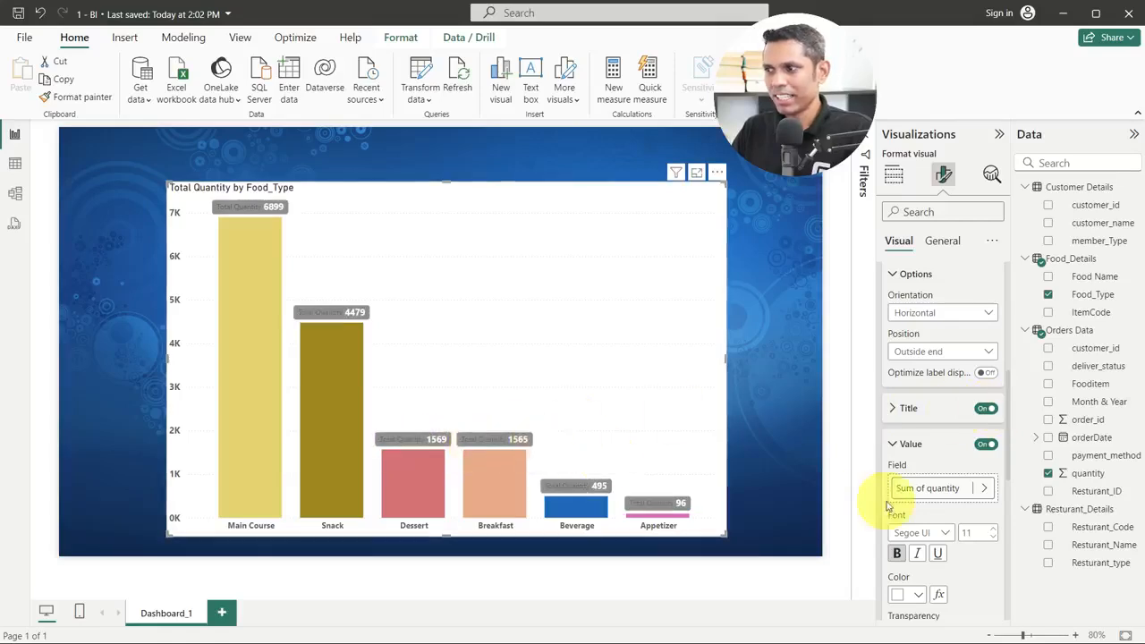
{"action": "scroll", "coordinate": [952, 514], "scroll_direction": "down", "scroll_amount": 3}
{"action": "scroll", "coordinate": [953, 514], "scroll_direction": "down", "scroll_amount": 5}
{"action": "left_click", "coordinate": [933, 543]}
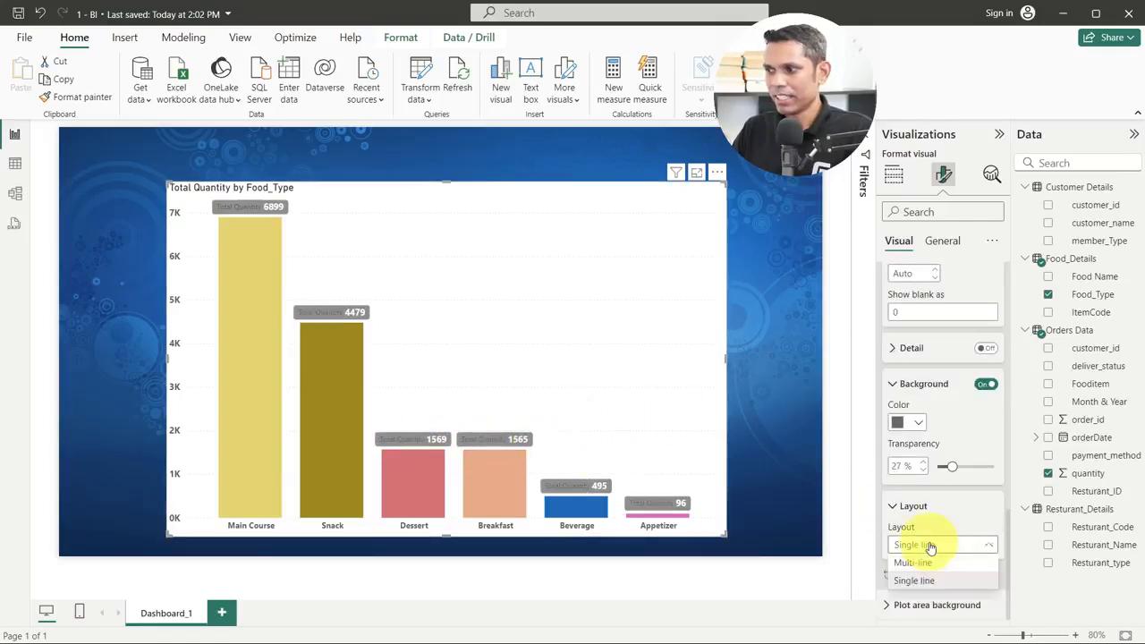
{"action": "left_click", "coordinate": [921, 562]}
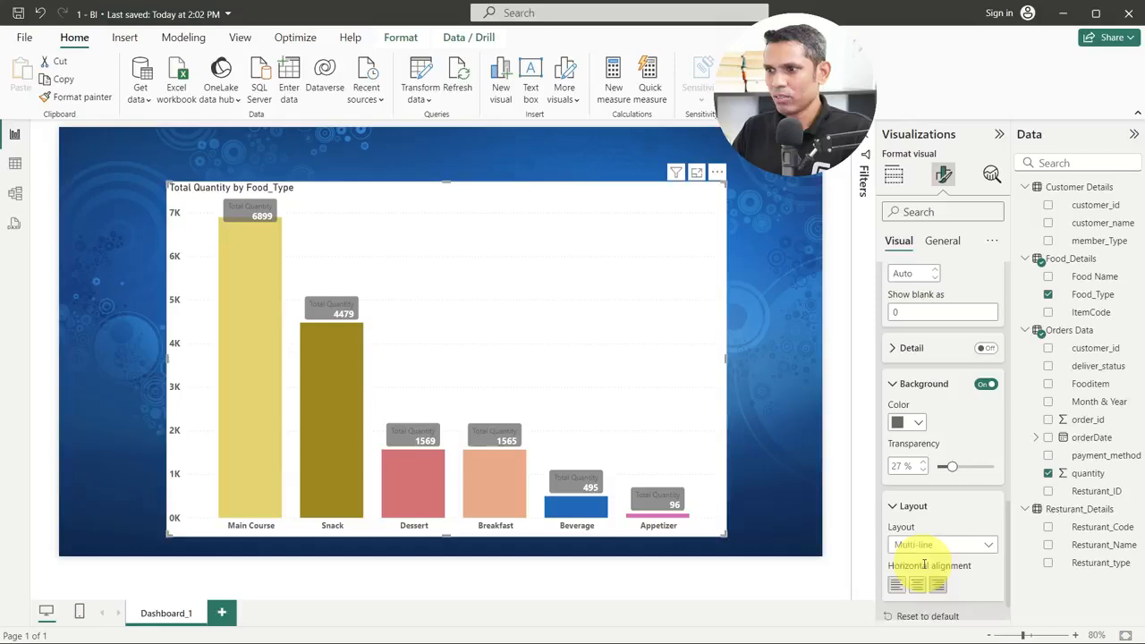
Step: Compare left, center and right horizontal alignment for the multi-line data labels, ending on Center
{"action": "left_click", "coordinate": [916, 585]}
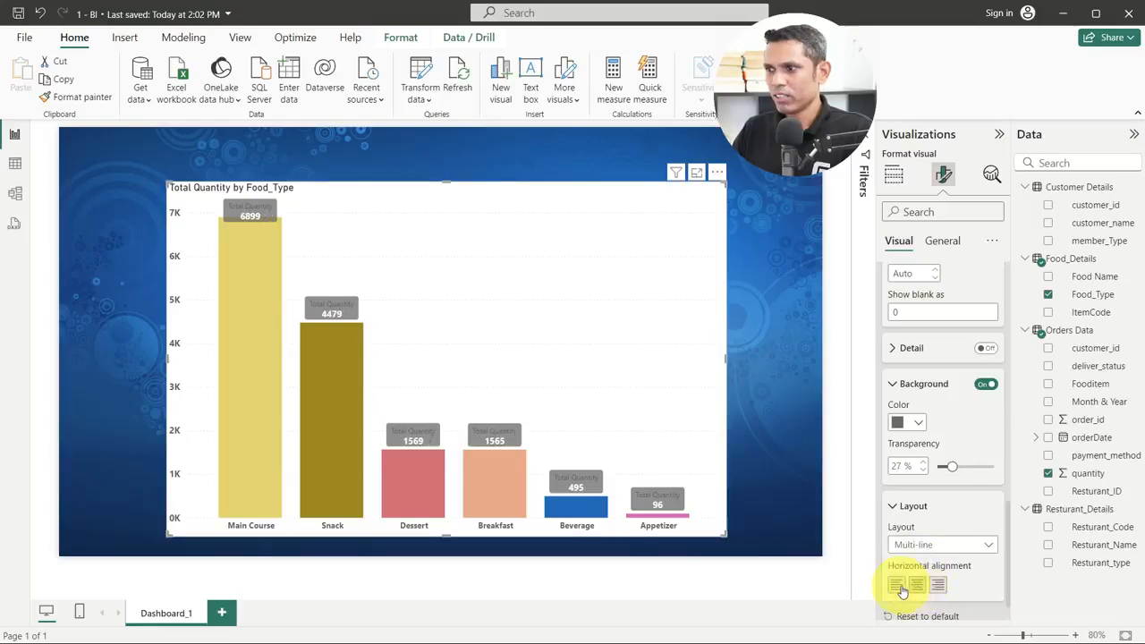
{"action": "left_click", "coordinate": [897, 586]}
{"action": "left_click", "coordinate": [918, 589]}
{"action": "left_click", "coordinate": [938, 588]}
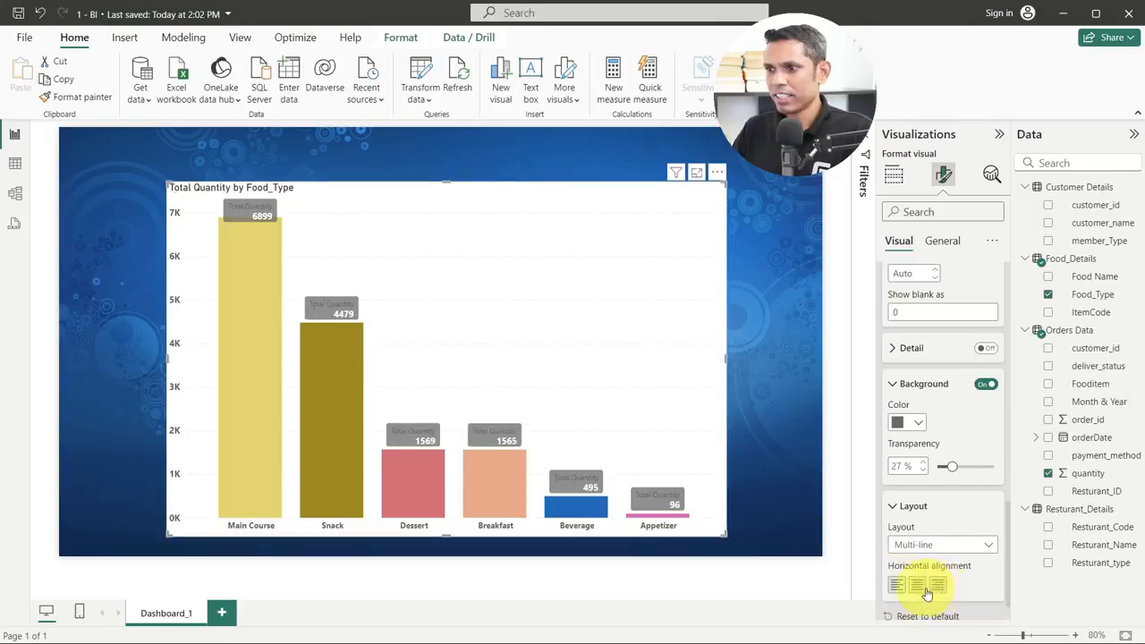
{"action": "left_click", "coordinate": [918, 588]}
{"action": "left_click", "coordinate": [897, 587]}
{"action": "left_click", "coordinate": [917, 588]}
{"action": "left_click", "coordinate": [938, 587]}
{"action": "left_click", "coordinate": [917, 587]}
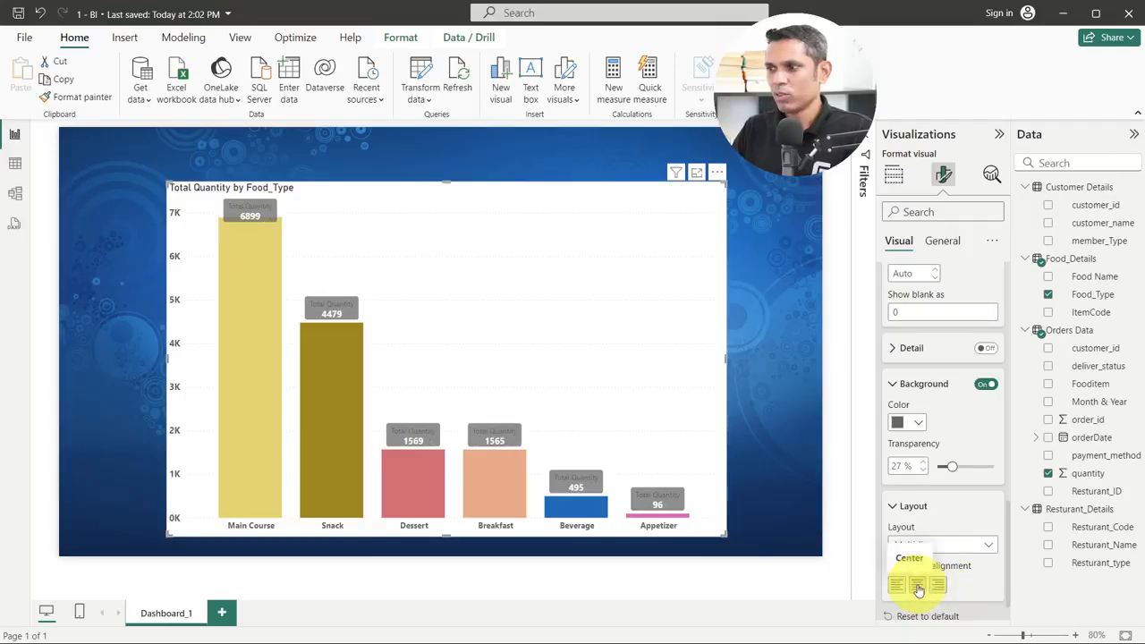
{"action": "left_click", "coordinate": [897, 588]}
{"action": "left_click", "coordinate": [917, 587]}
{"action": "left_click", "coordinate": [939, 587]}
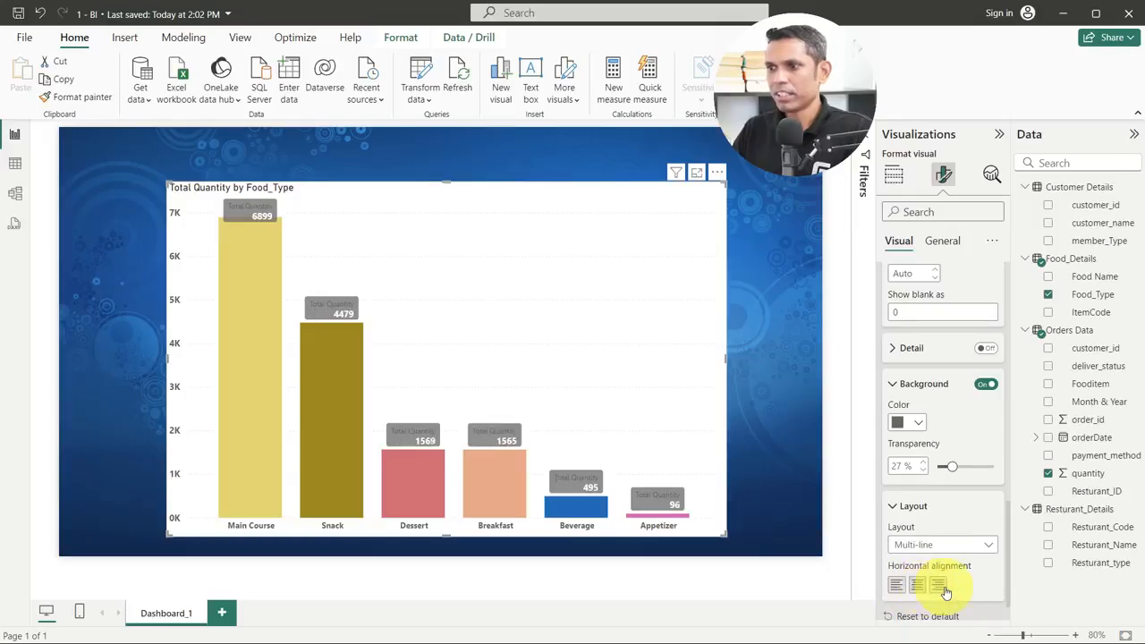
{"action": "left_click", "coordinate": [917, 588]}
Step: Switch off the data labels' title
{"action": "scroll", "coordinate": [951, 478], "scroll_direction": "up", "scroll_amount": 5}
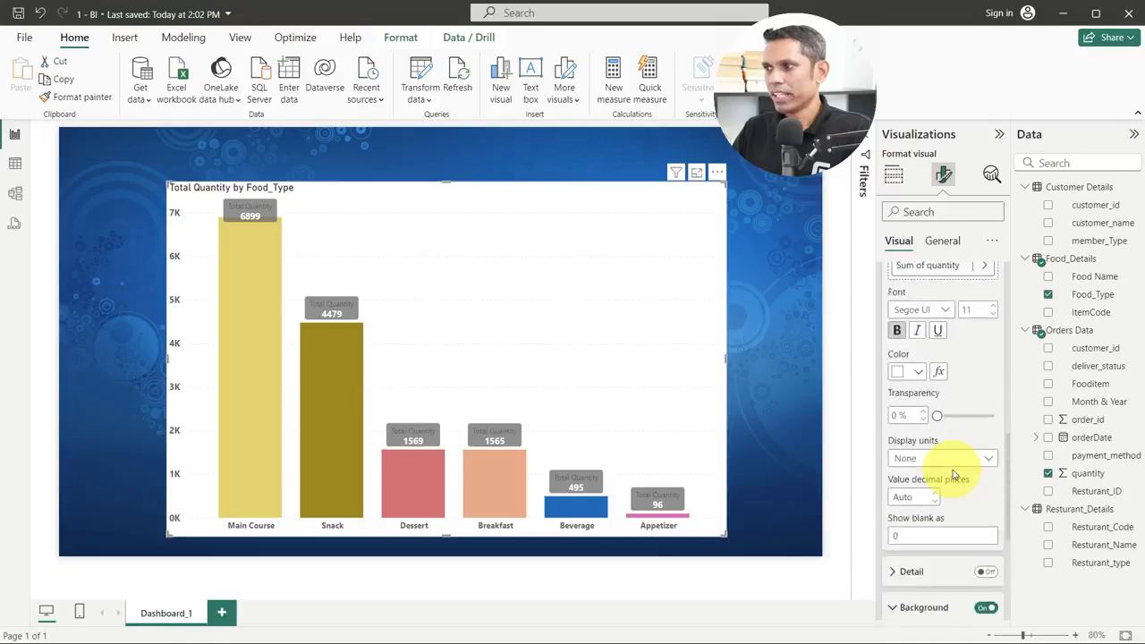
{"action": "scroll", "coordinate": [954, 476], "scroll_direction": "up", "scroll_amount": 5}
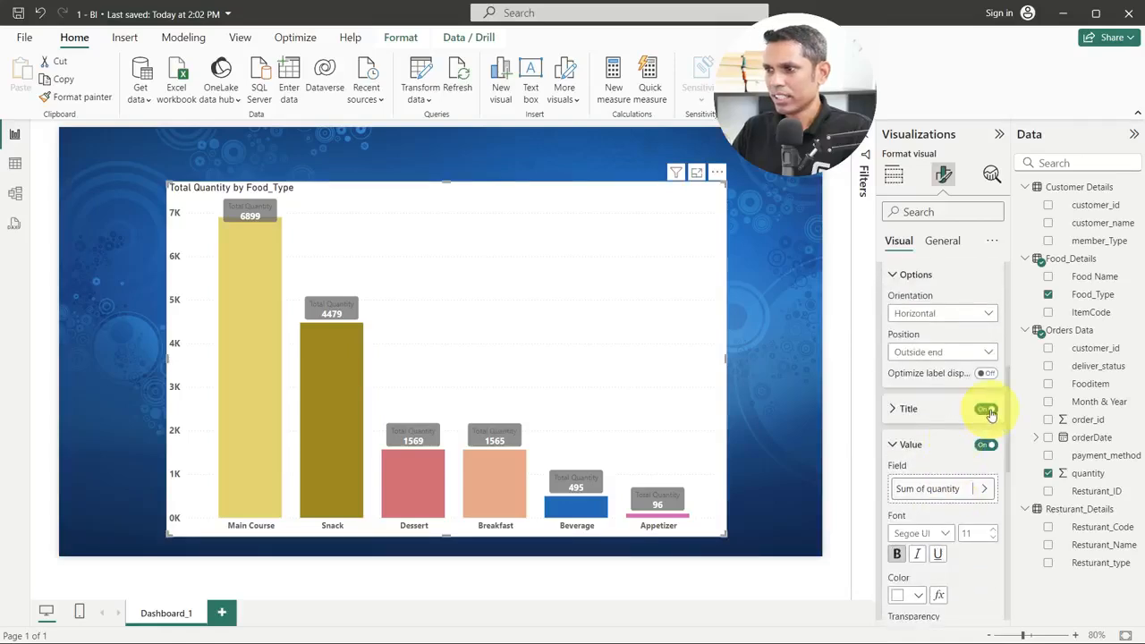
{"action": "left_click", "coordinate": [986, 410]}
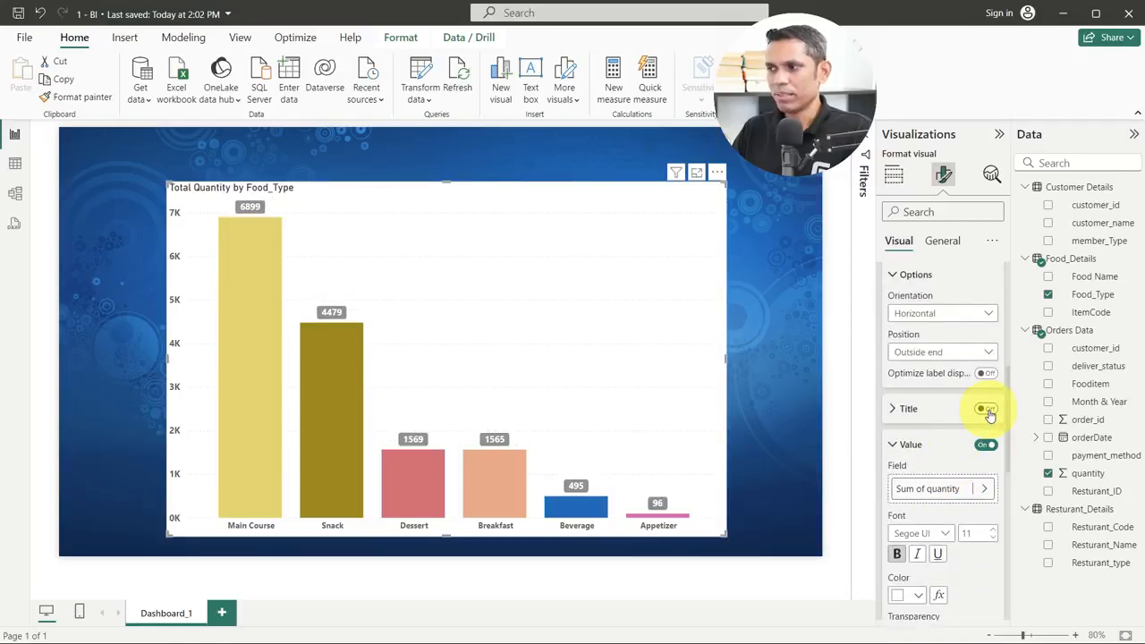
{"action": "scroll", "coordinate": [966, 424], "scroll_direction": "up", "scroll_amount": 3}
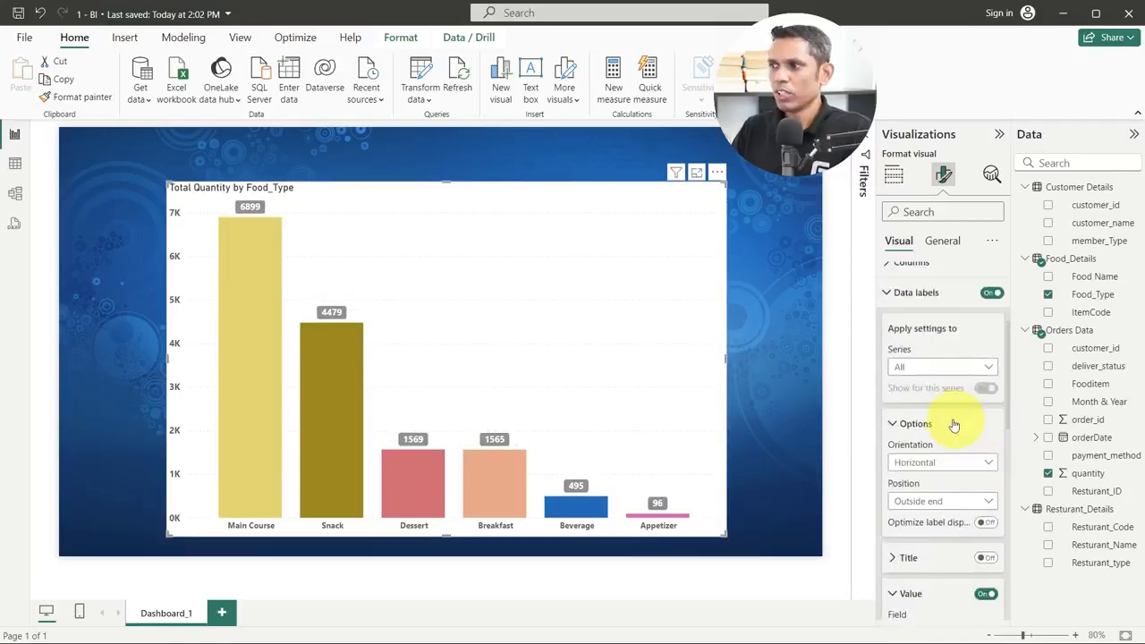
Step: Add images.jpeg from the Desktop as the chart's plot area background image
{"action": "left_click", "coordinate": [889, 295]}
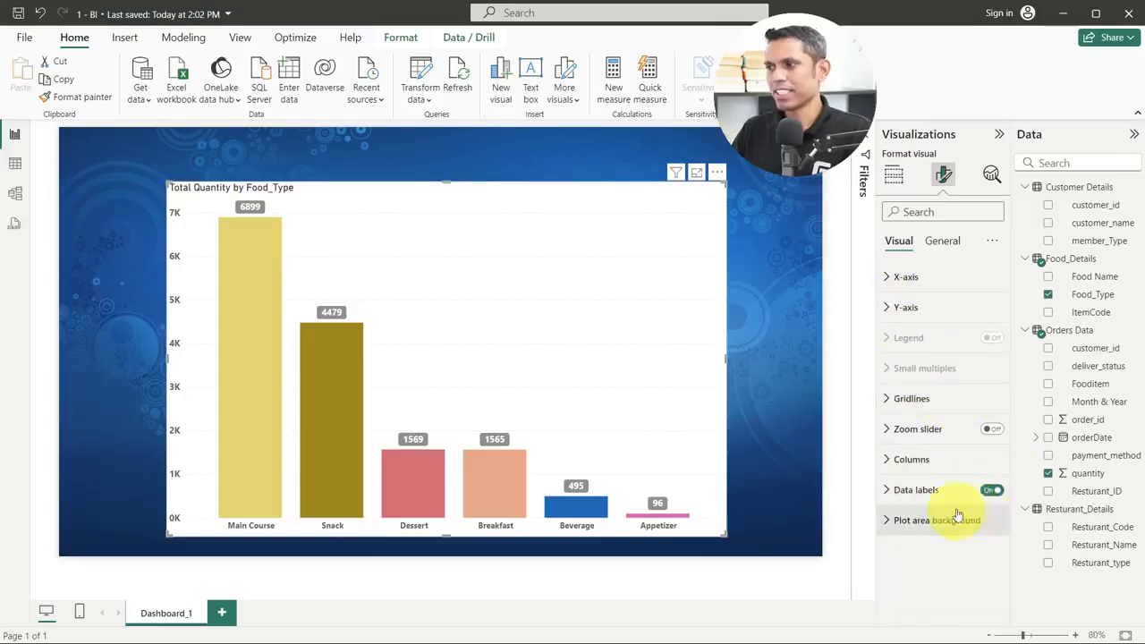
{"action": "left_click", "coordinate": [888, 522]}
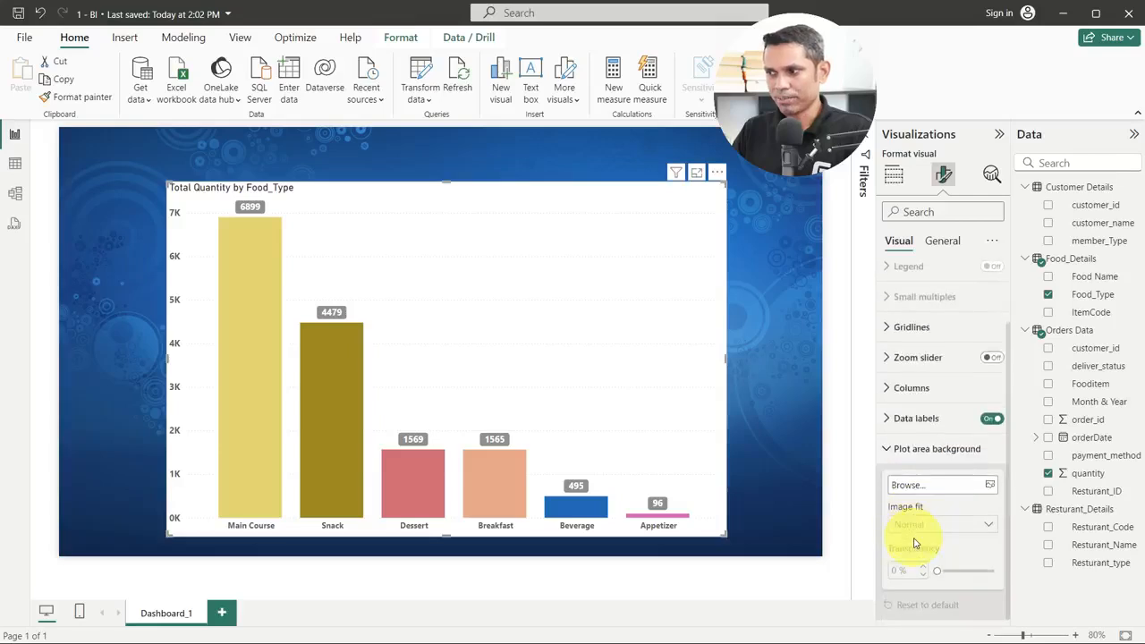
{"action": "left_click", "coordinate": [990, 486]}
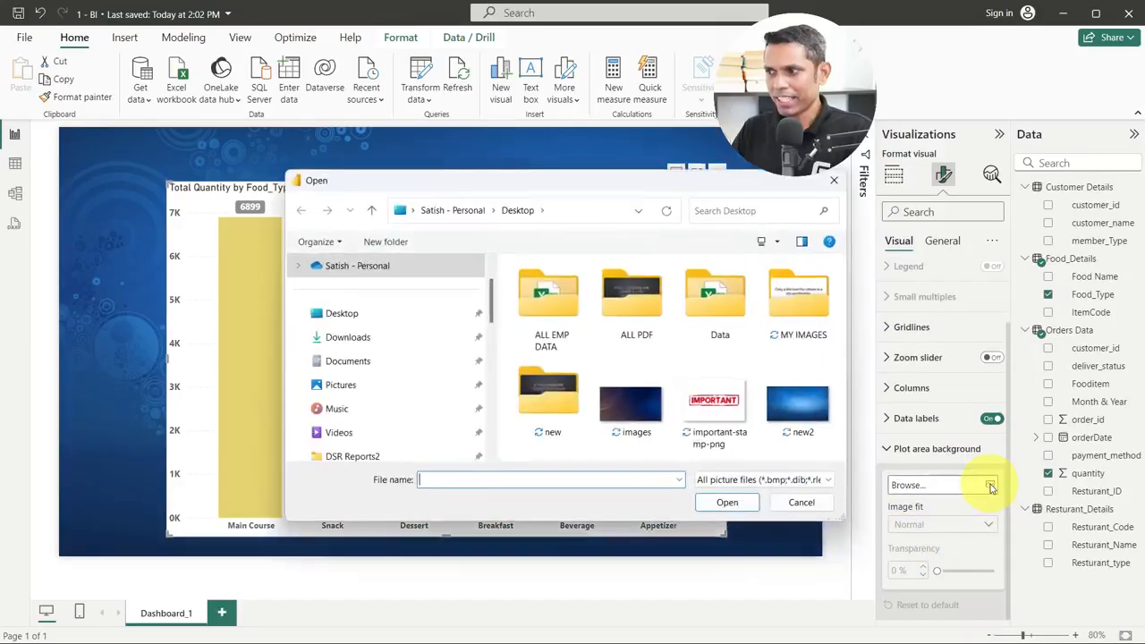
{"action": "double_click", "coordinate": [633, 403]}
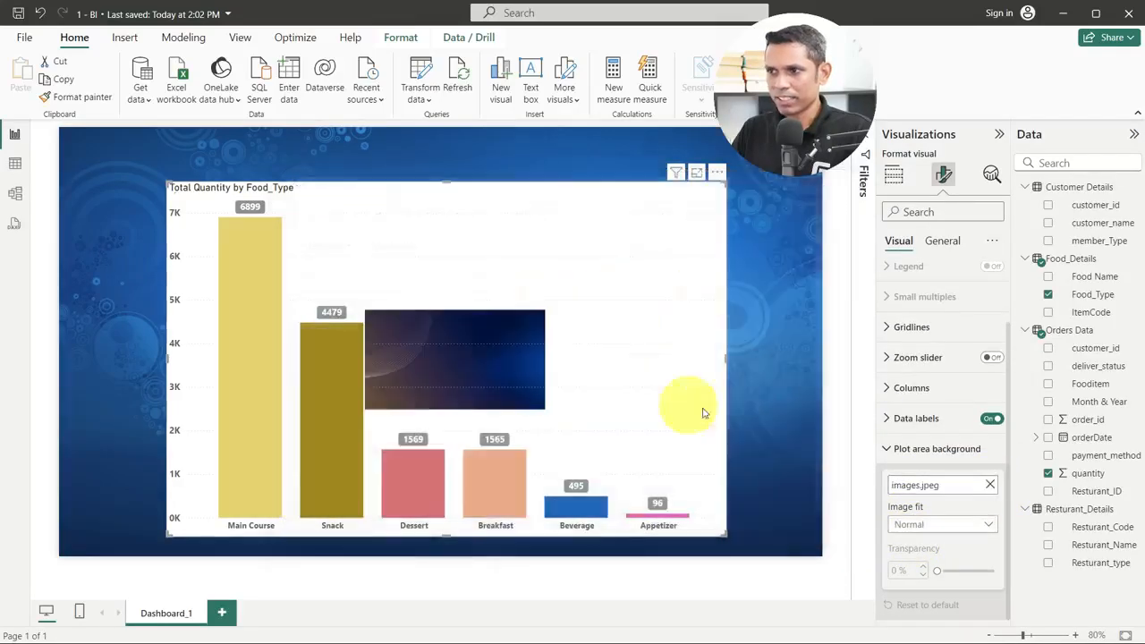
Step: Replace the plot area background image with new2.jpg from the Desktop
{"action": "left_click", "coordinate": [989, 484]}
{"action": "left_click", "coordinate": [990, 483]}
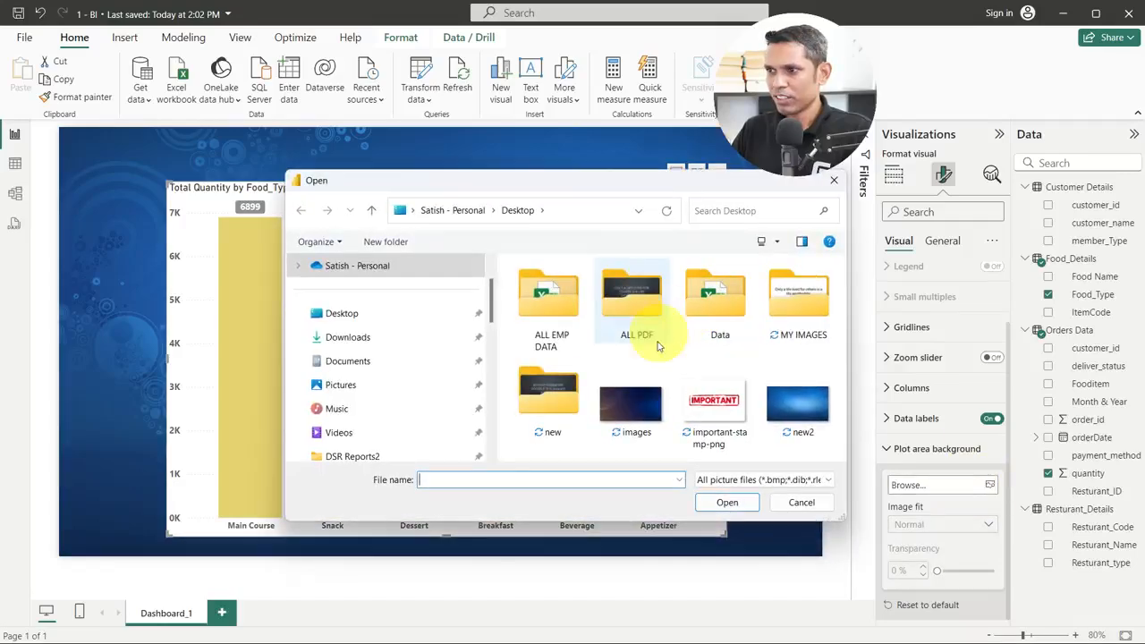
{"action": "double_click", "coordinate": [792, 406]}
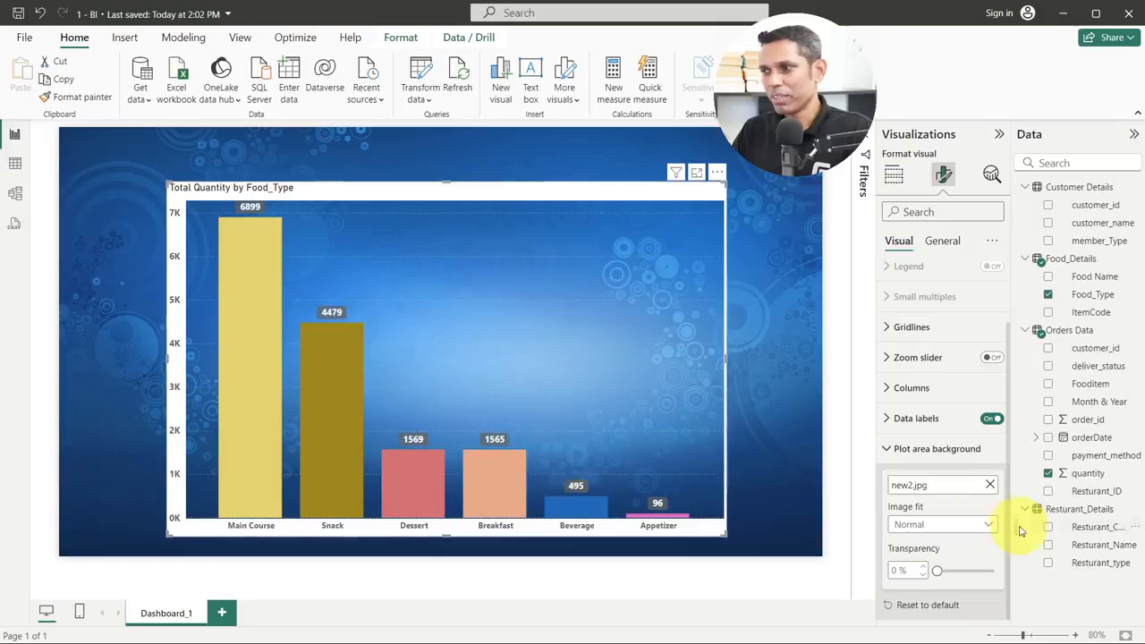
Step: Remove the plot area background image and add new2.jpg again
{"action": "left_click", "coordinate": [991, 486]}
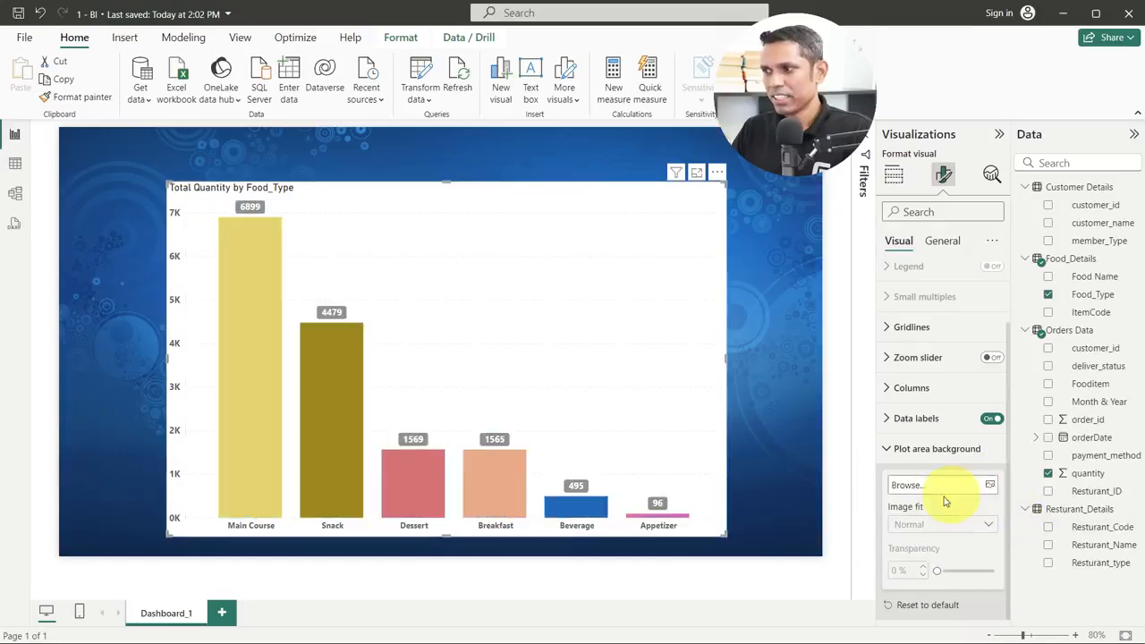
{"action": "left_click", "coordinate": [990, 485]}
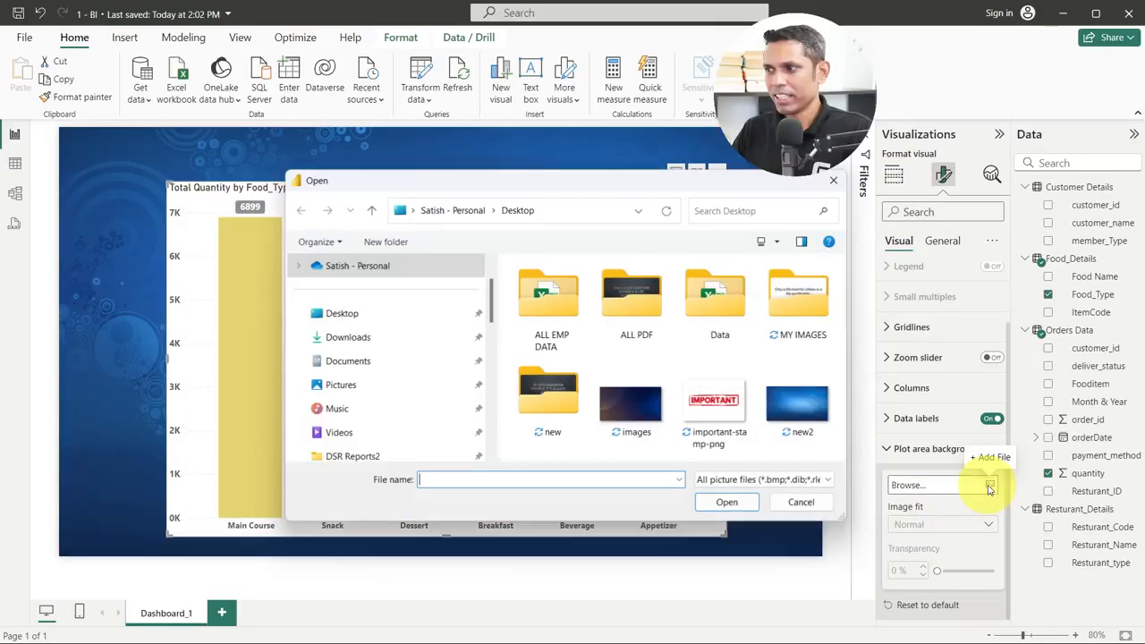
{"action": "double_click", "coordinate": [795, 412]}
Step: Set the plot area background's image fit to Fit and its transparency to 59%
{"action": "left_click", "coordinate": [987, 525]}
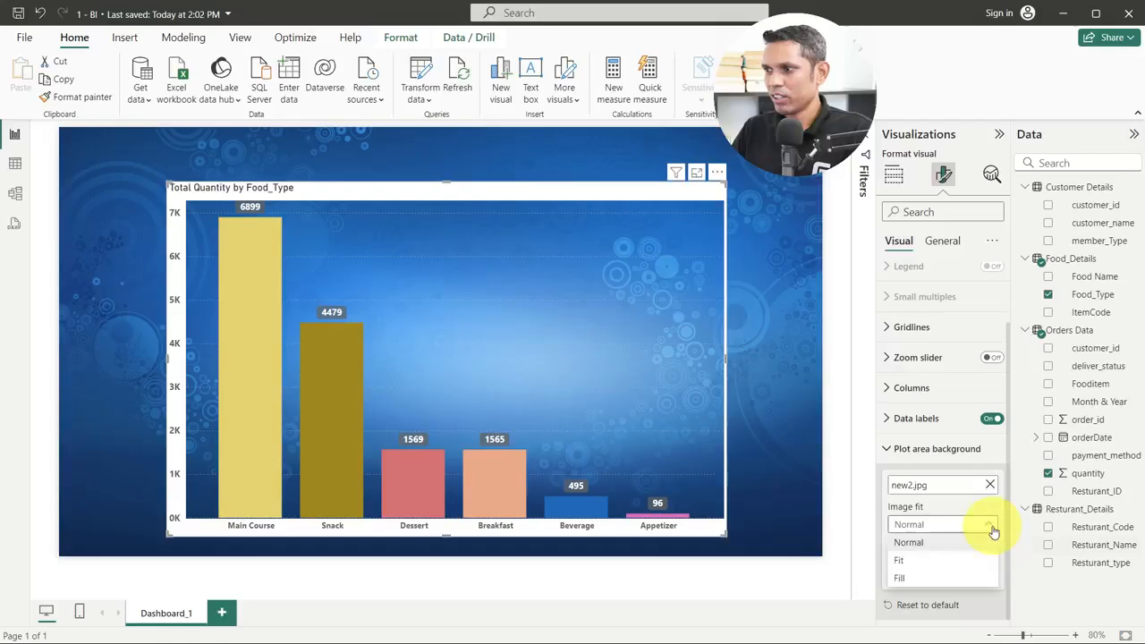
{"action": "left_click", "coordinate": [899, 559]}
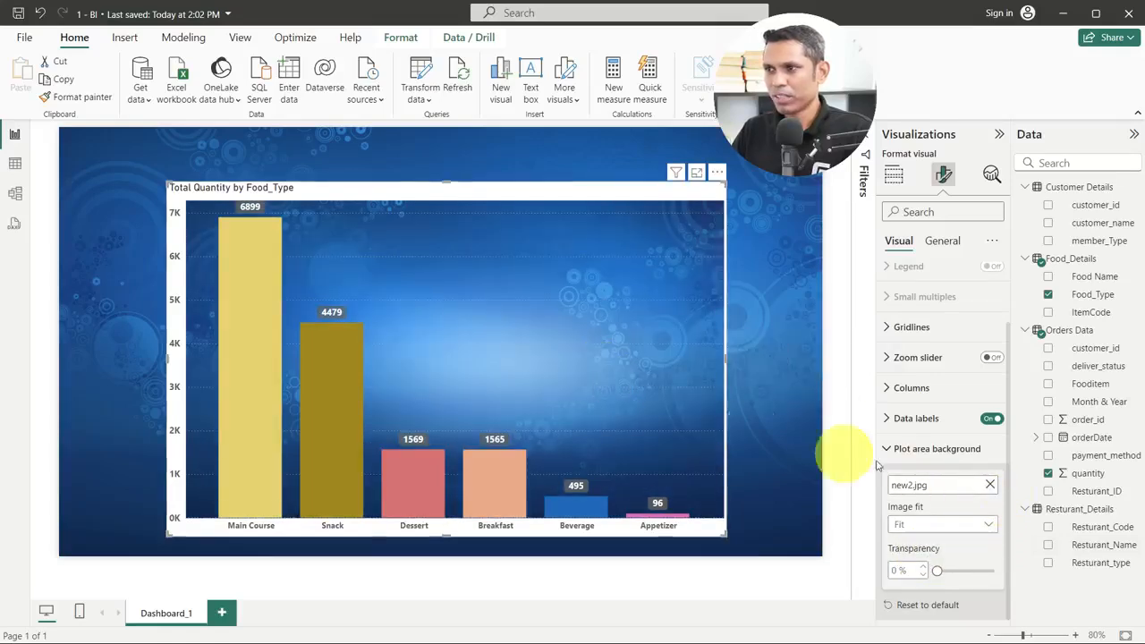
{"action": "left_click_drag", "start_coordinate": [936, 571], "coordinate": [969, 570]}
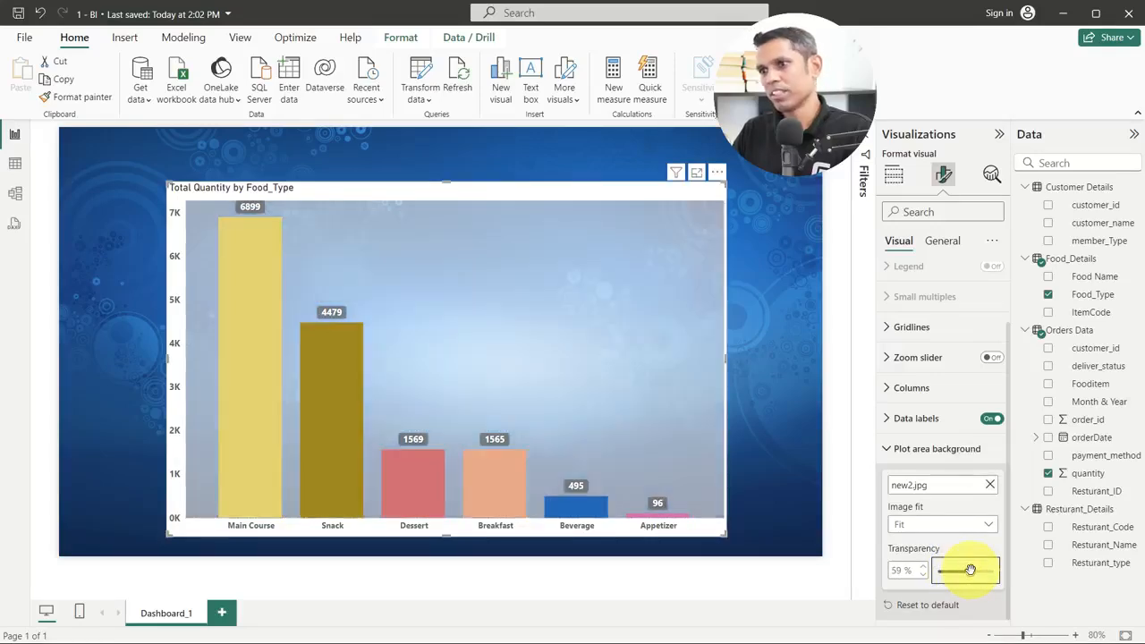
Step: Remove new2.jpg from the plot area background and collapse the plot area background settings
{"action": "left_click", "coordinate": [989, 484]}
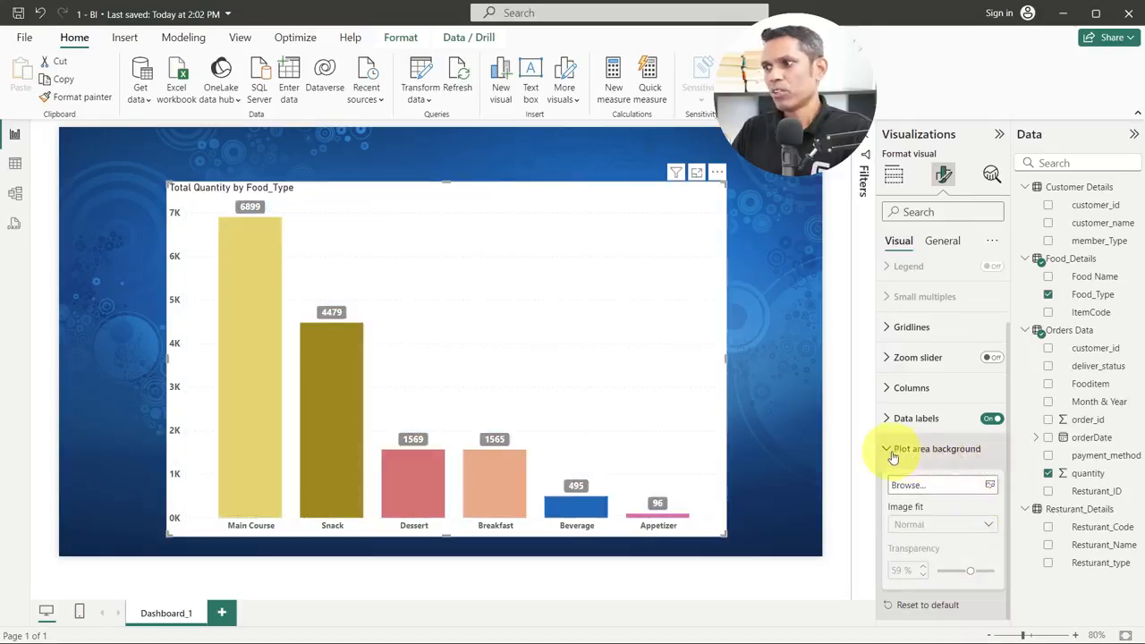
{"action": "left_click", "coordinate": [886, 448]}
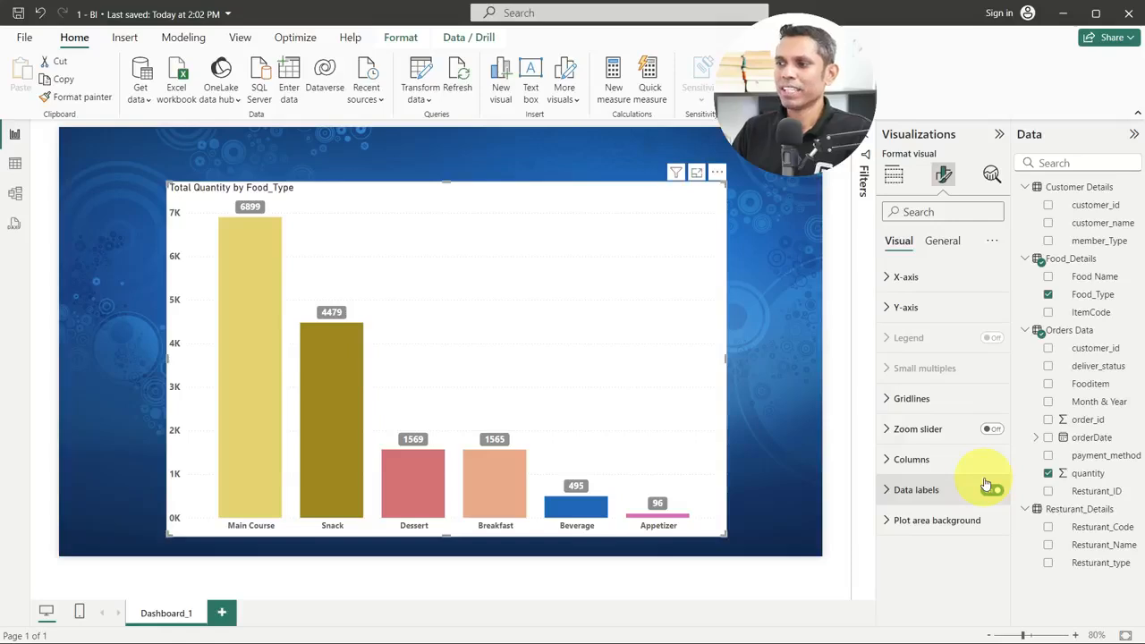